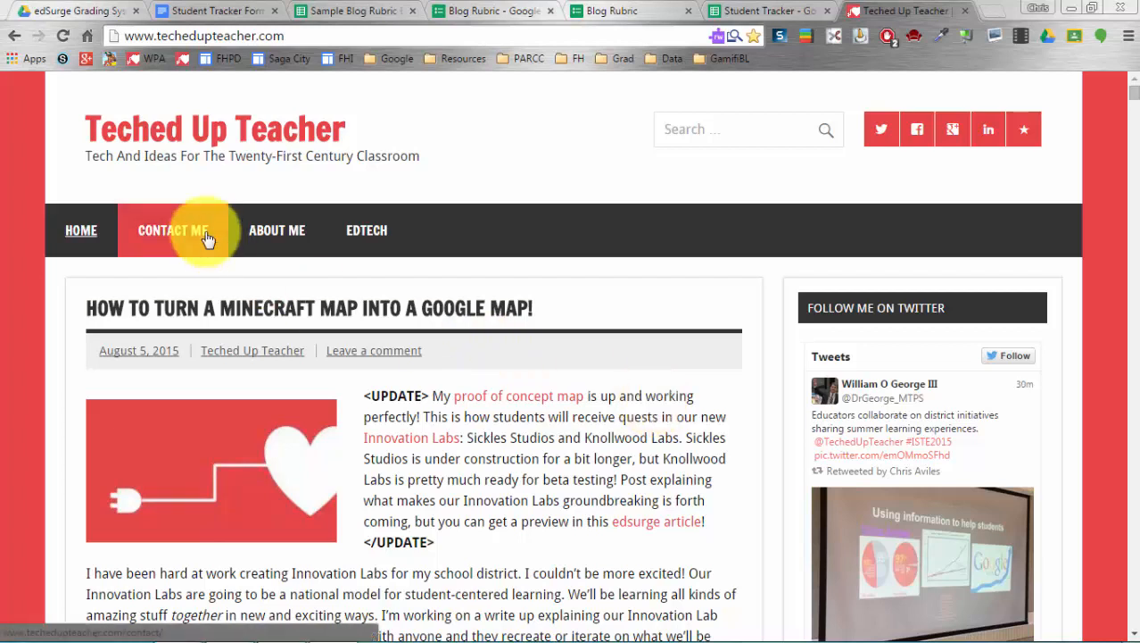
- Switch to the edSurge Grading System Resources folder in Google Drive
left_click(66, 9)
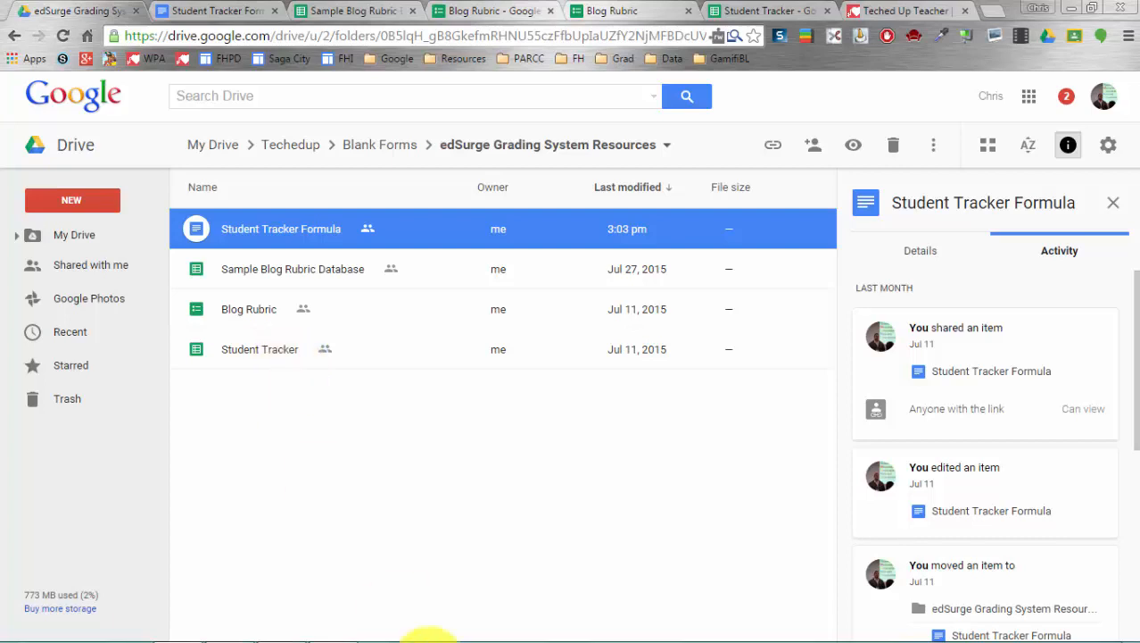
- Select the Blog Rubric form to show its details in the info panel
mouse_move(420, 639)
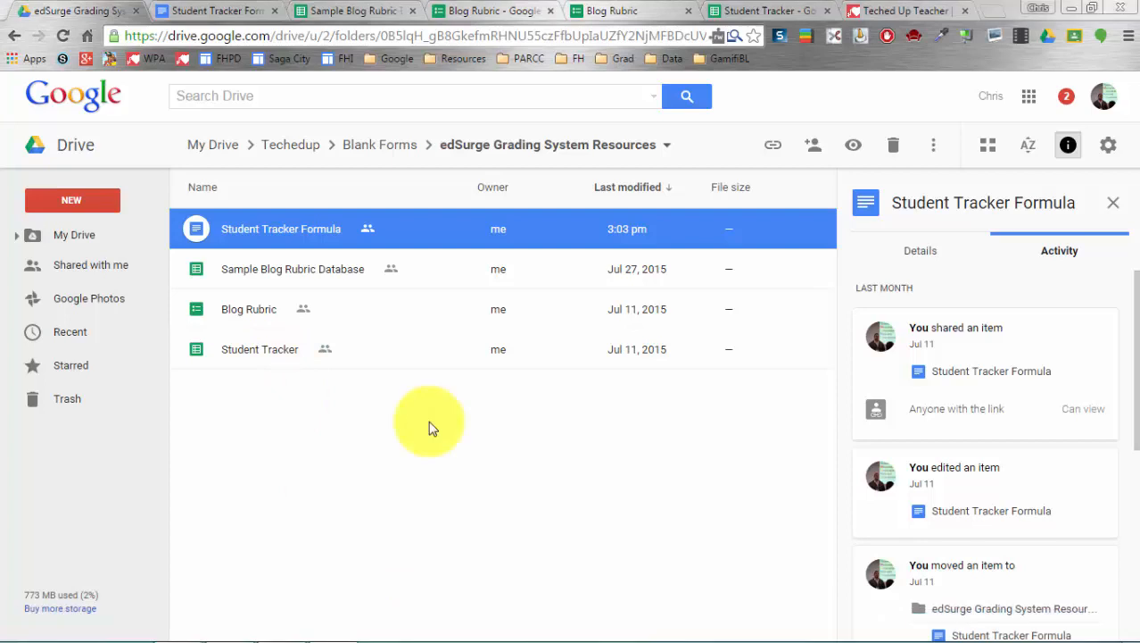
left_click(261, 312)
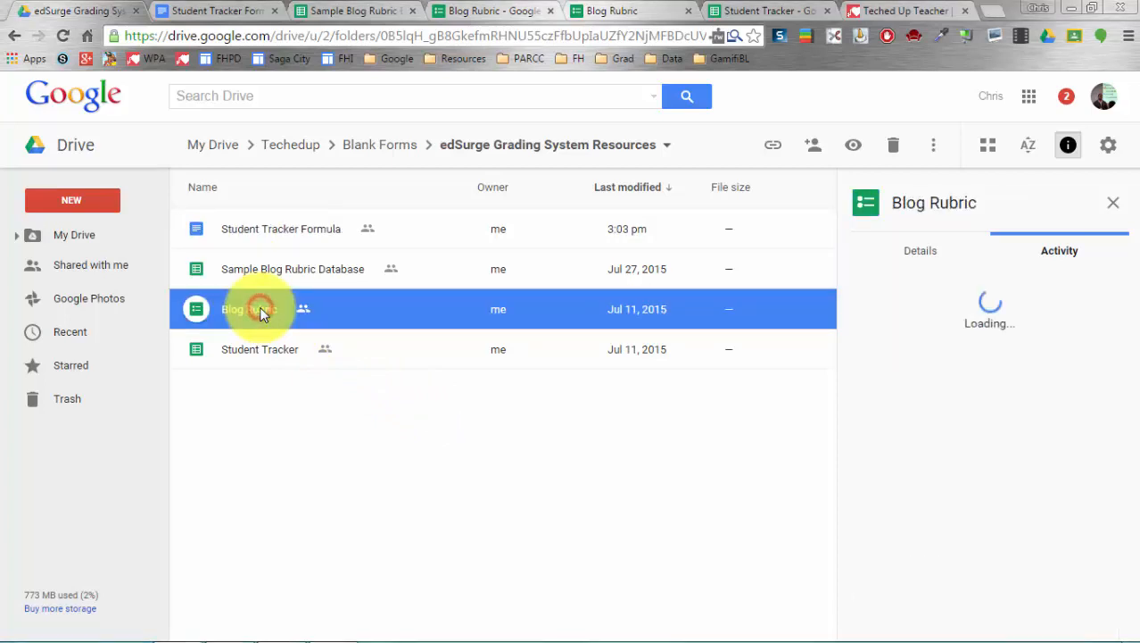
- Open the Blog Rubric form editor and view its live, fillable version
left_click(472, 14)
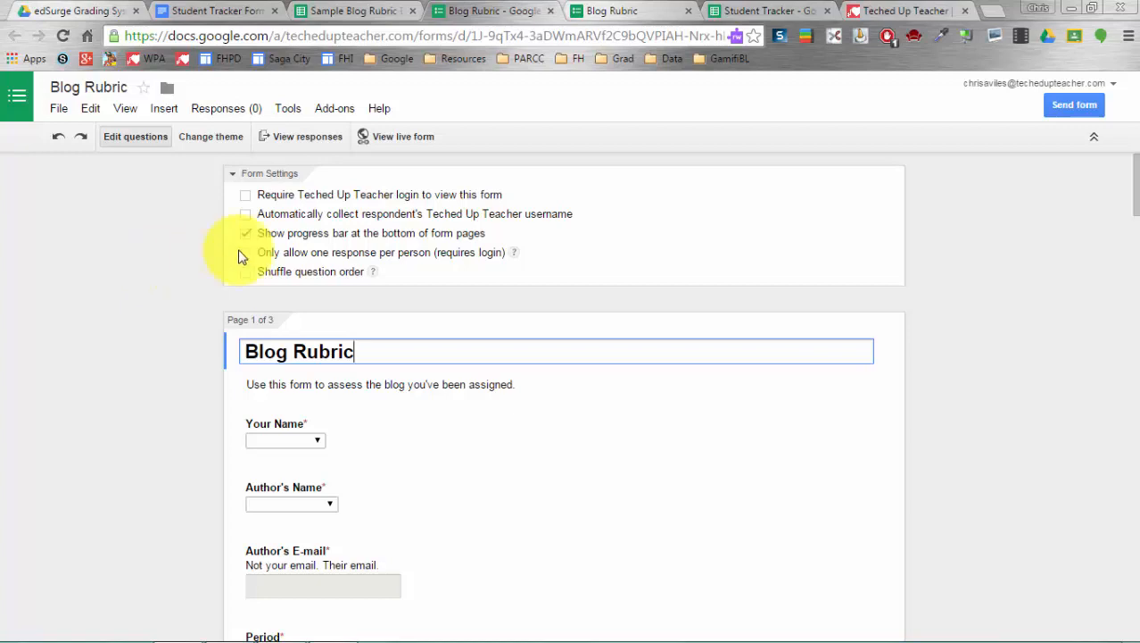
left_click(404, 144)
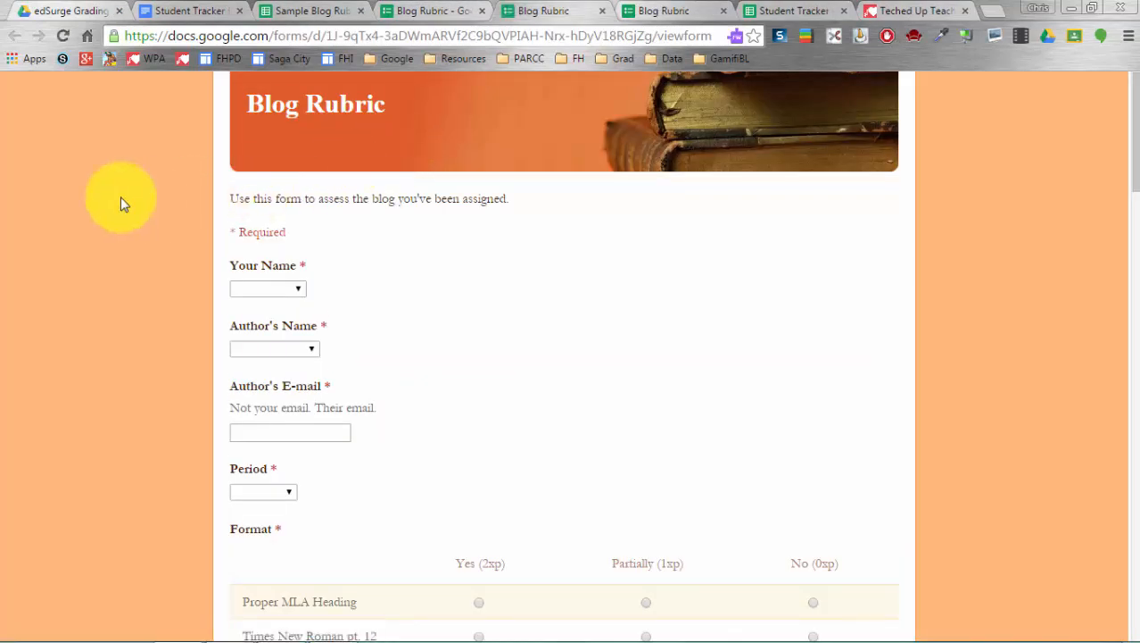
- Choose Reviewer A as reviewer and Johnny Author as author in the rubric dropdowns
scroll(120, 198, "down", 1)
left_click(259, 217)
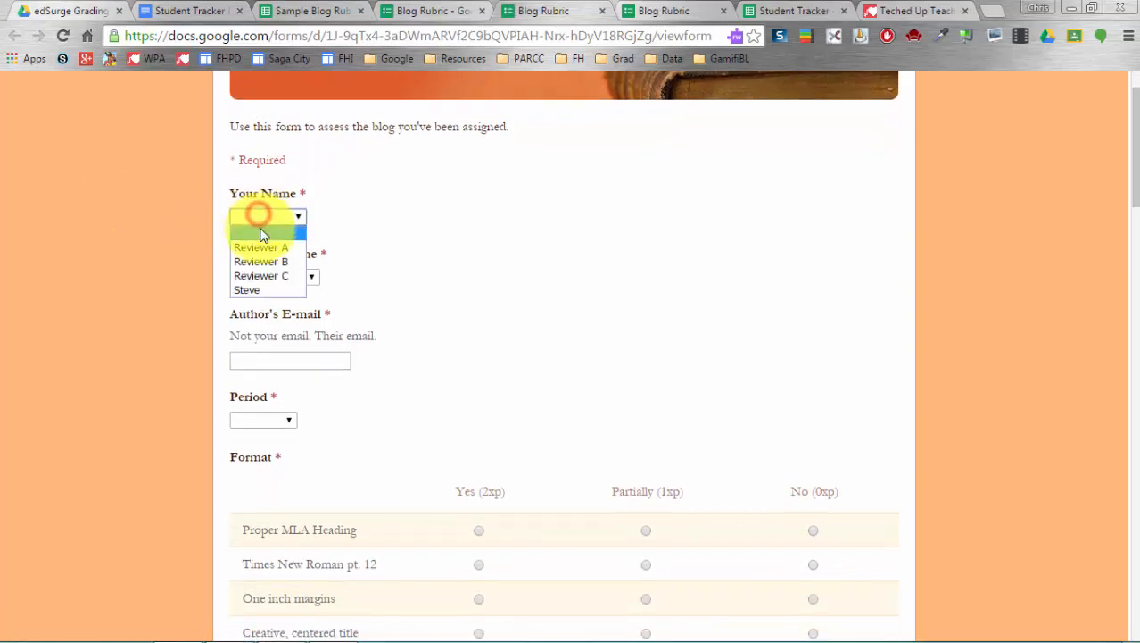
left_click(267, 246)
left_click(283, 280)
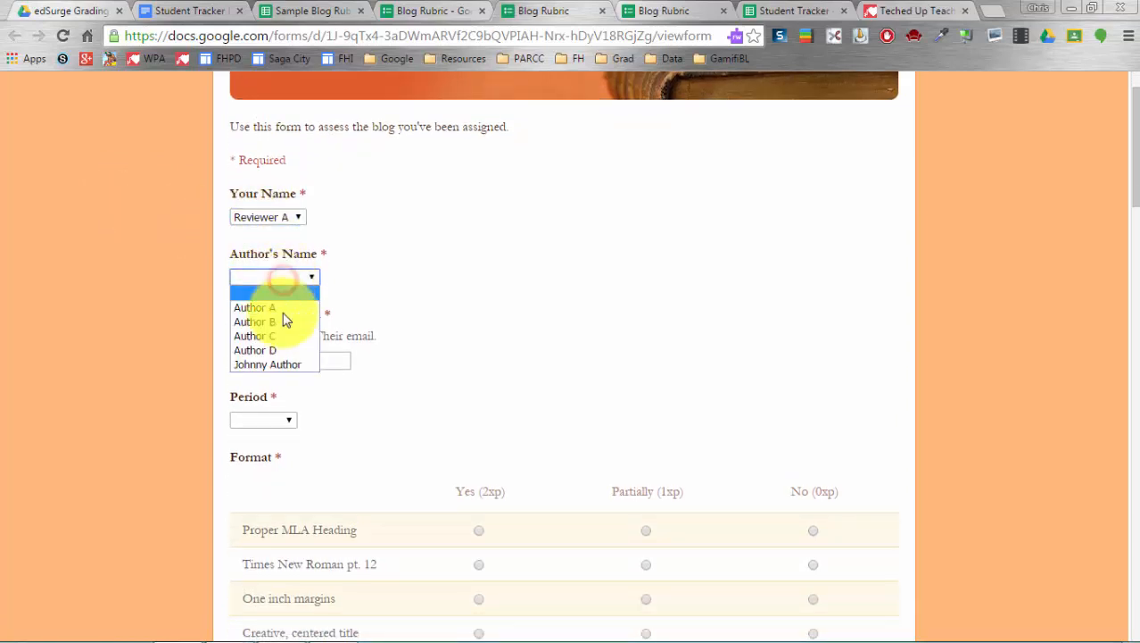
left_click(168, 306)
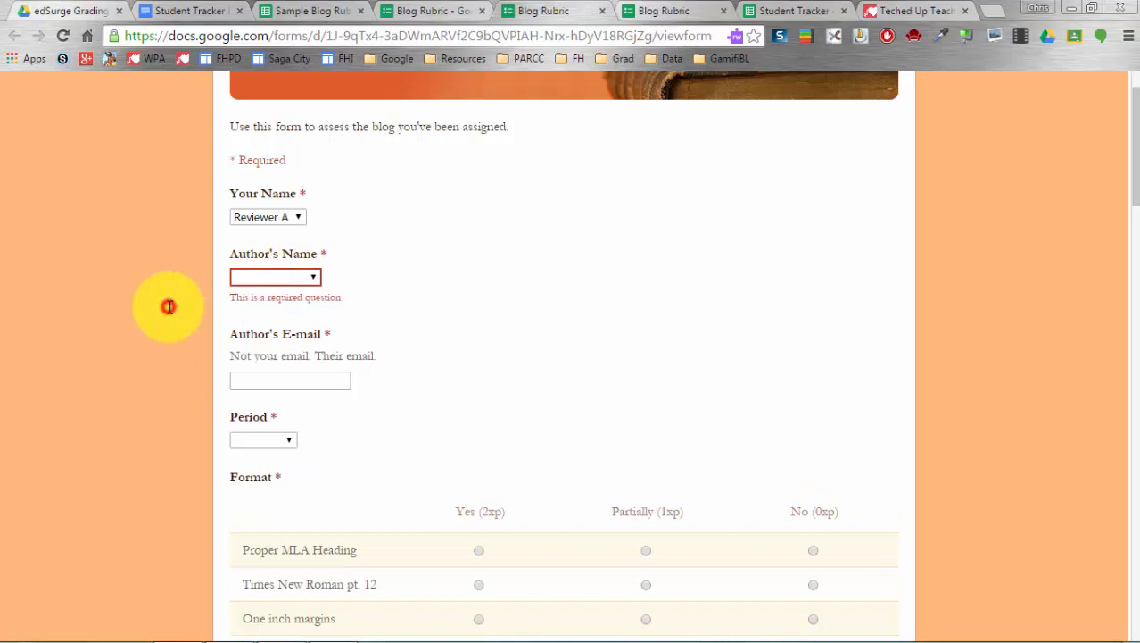
left_click(250, 283)
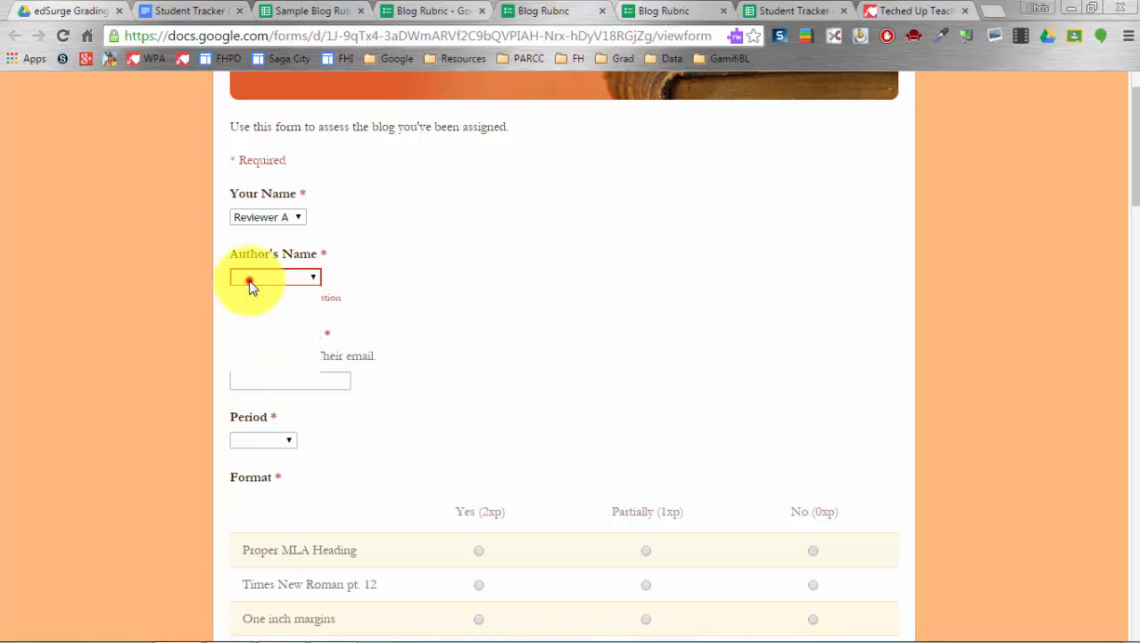
key("j")
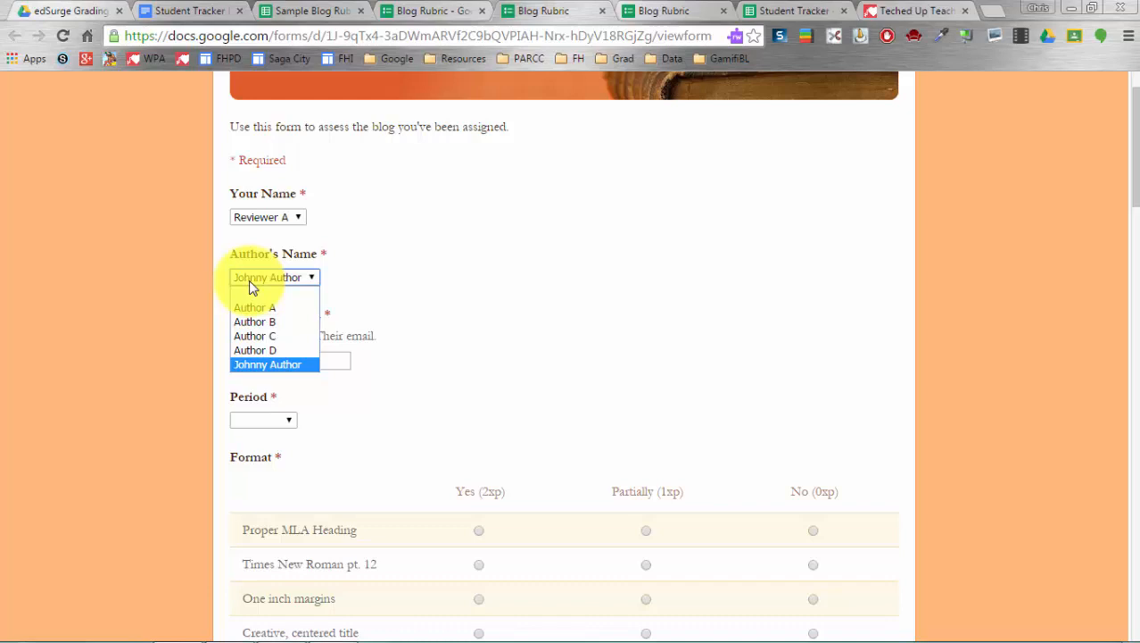
left_click(281, 365)
- Enter the author's e-mail address and select Period 2b as the class period
left_click(282, 367)
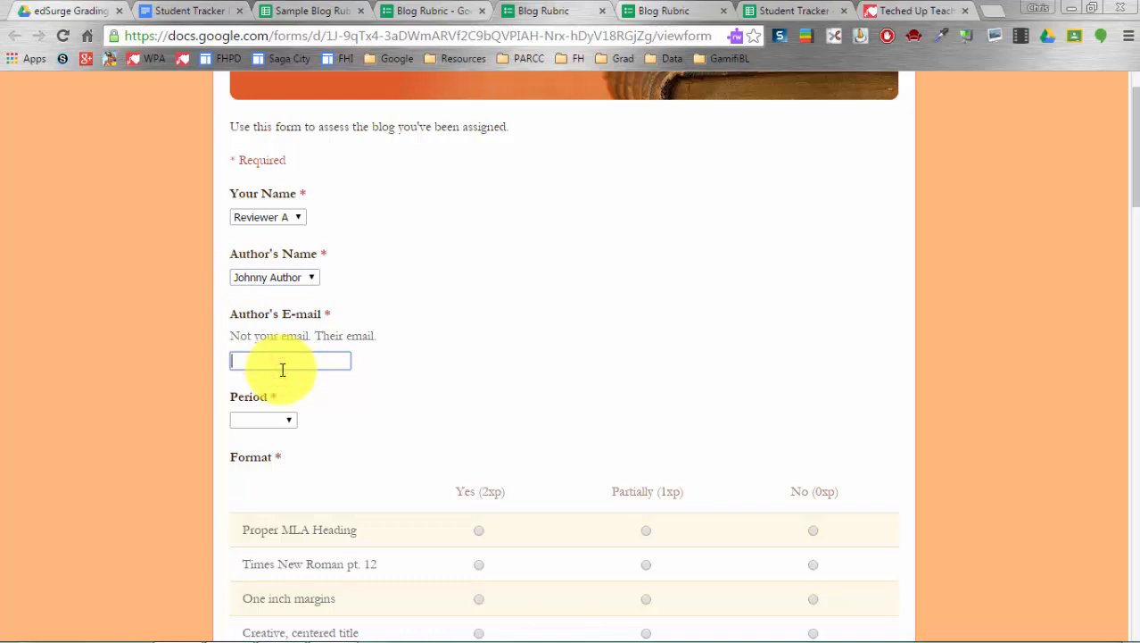
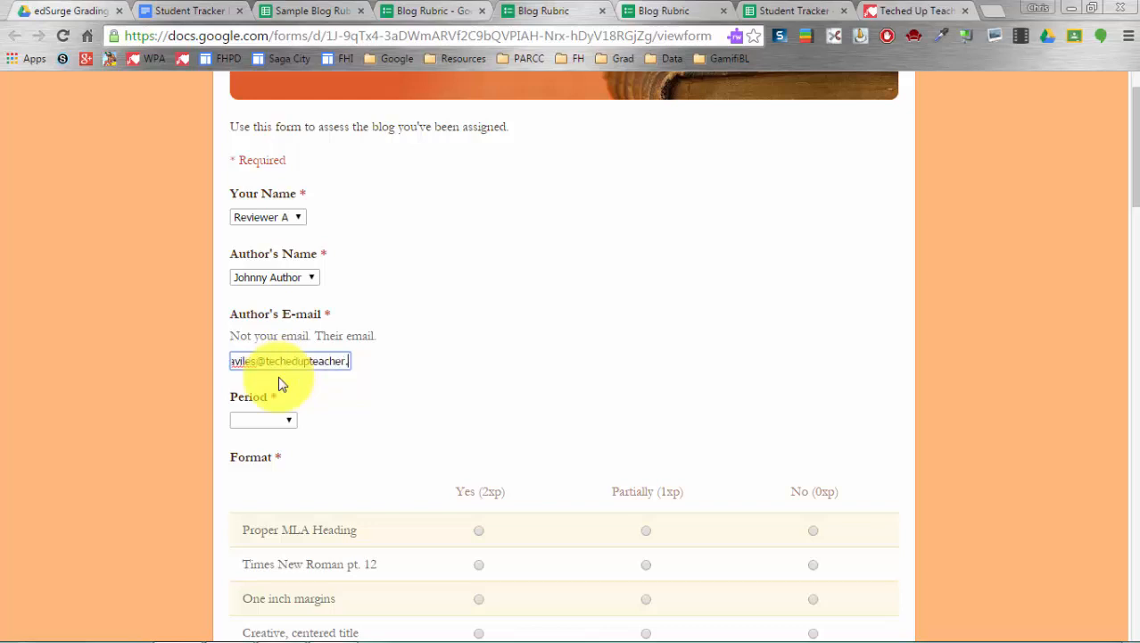
left_click(277, 420)
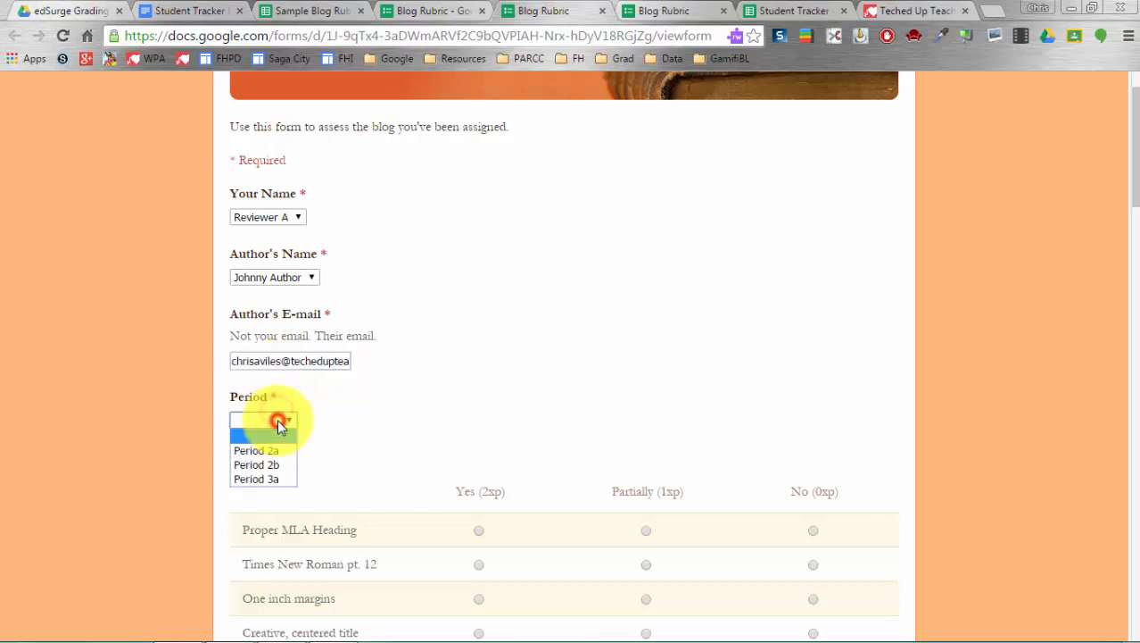
left_click(270, 464)
scroll(185, 457, "down", 3)
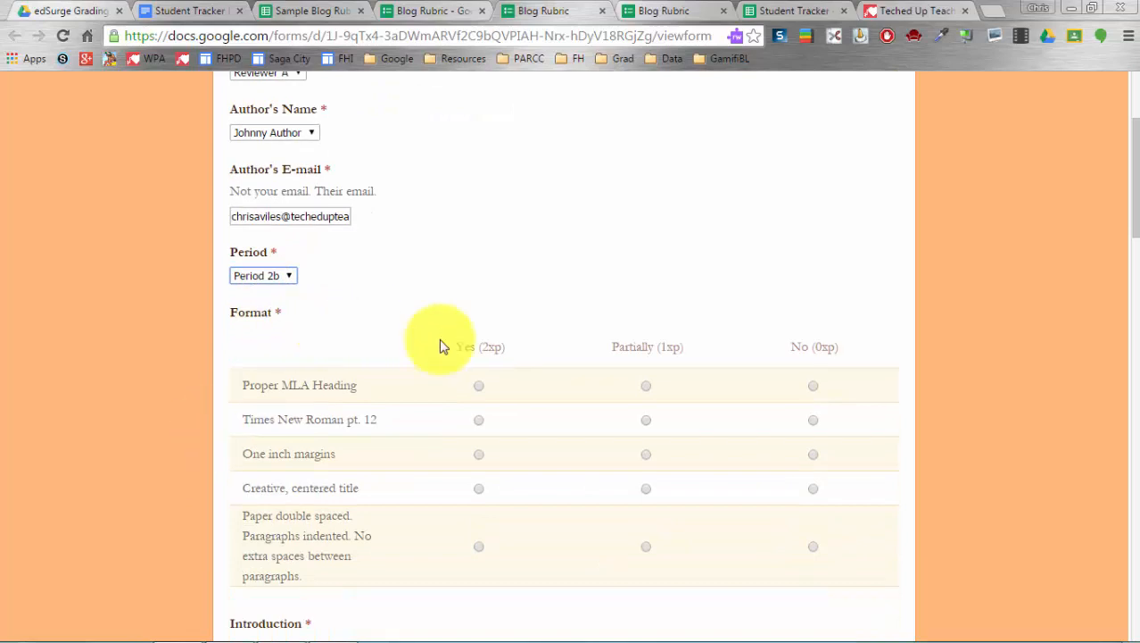
- Rate the format rows: MLA heading Yes, Times New Roman Partially, margins, title, double-spacing No
left_click(479, 385)
scroll(585, 413, "down", 1)
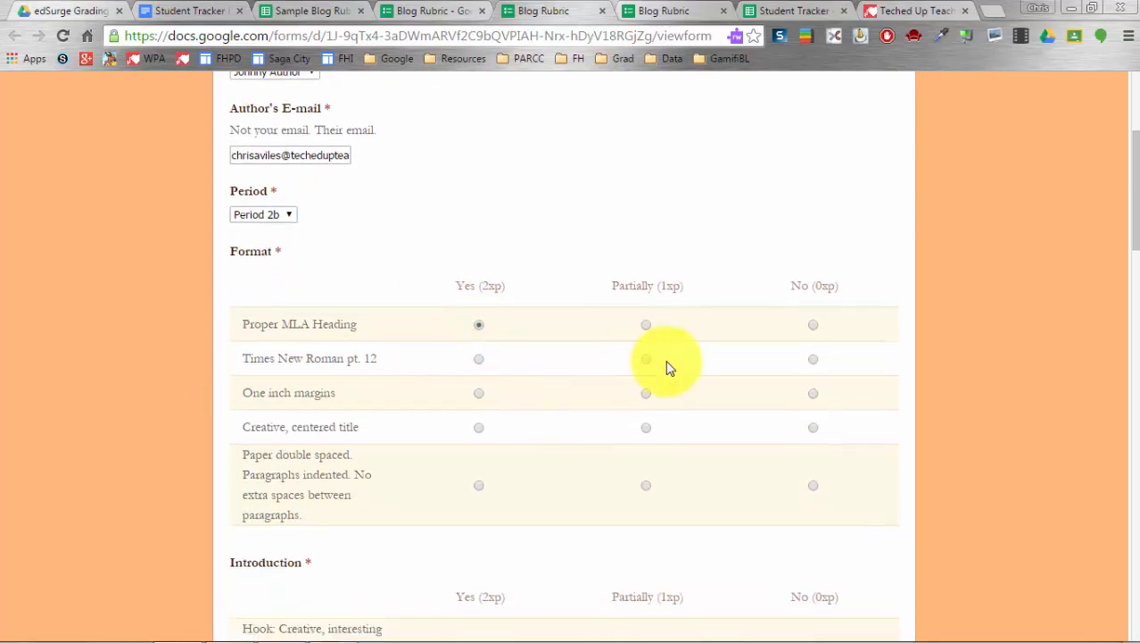
left_click(646, 357)
scroll(730, 387, "down", 2)
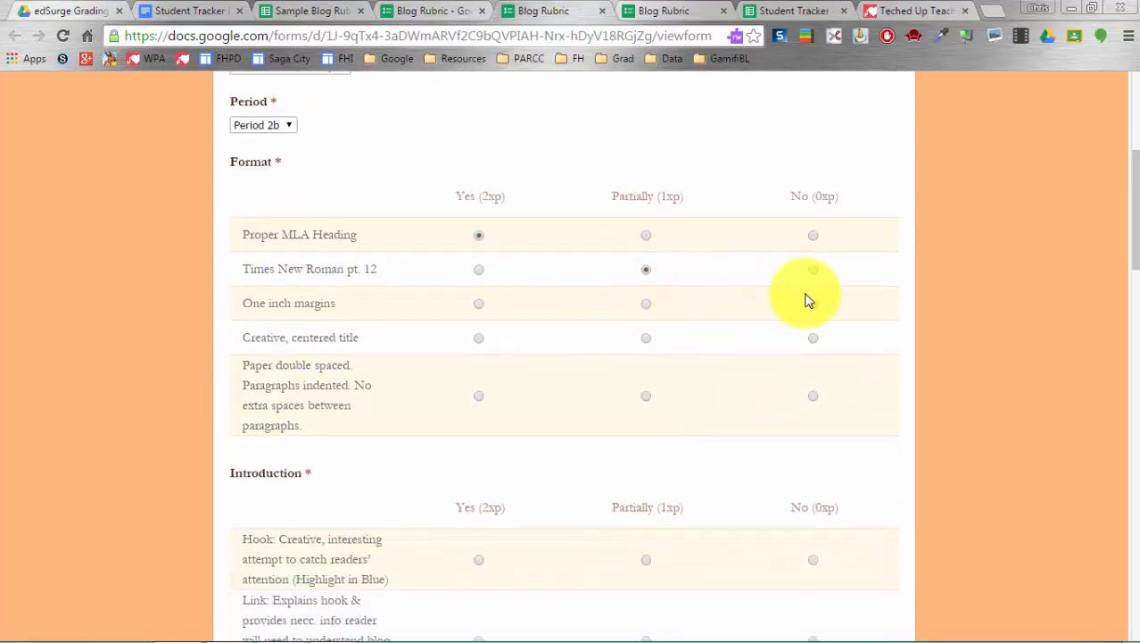
left_click(812, 303)
left_click(813, 339)
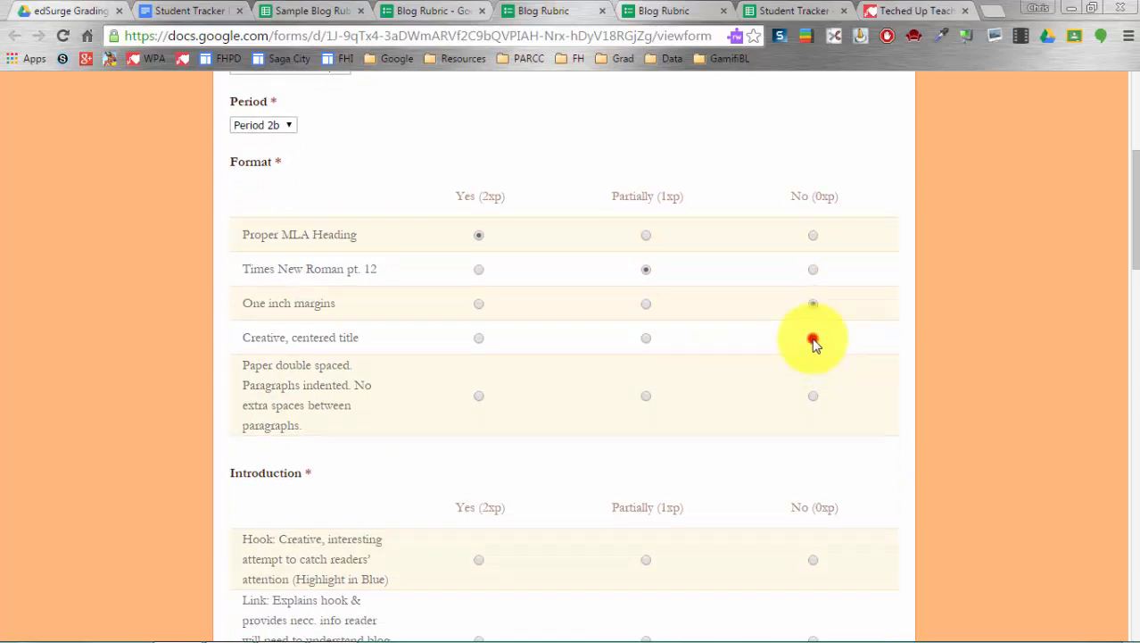
left_click(813, 395)
- Rate Hook, Link, Thesis and Transitional Sentence all as Yes
scroll(693, 395, "down", 2)
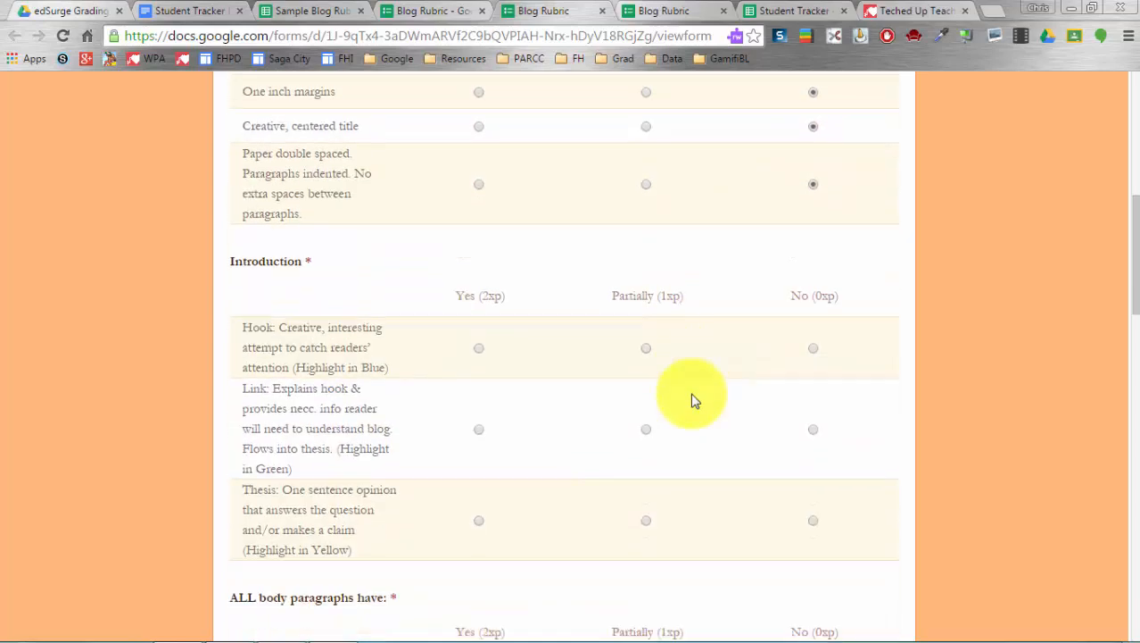
scroll(695, 401, "down", 1)
left_click(480, 264)
left_click(480, 347)
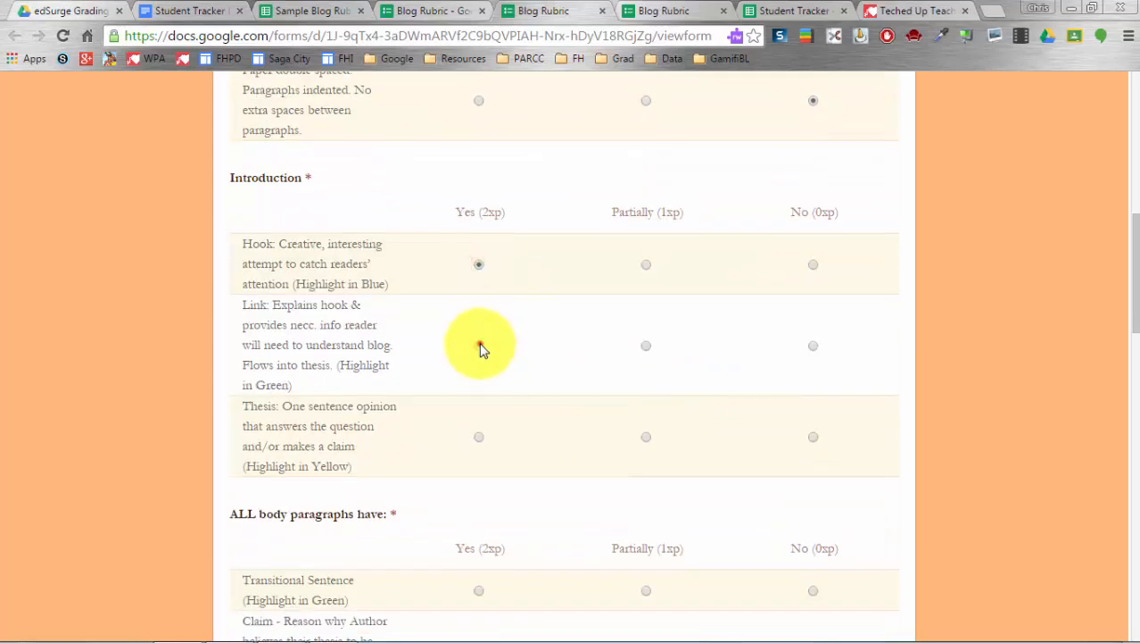
left_click(478, 436)
scroll(527, 433, "down", 3)
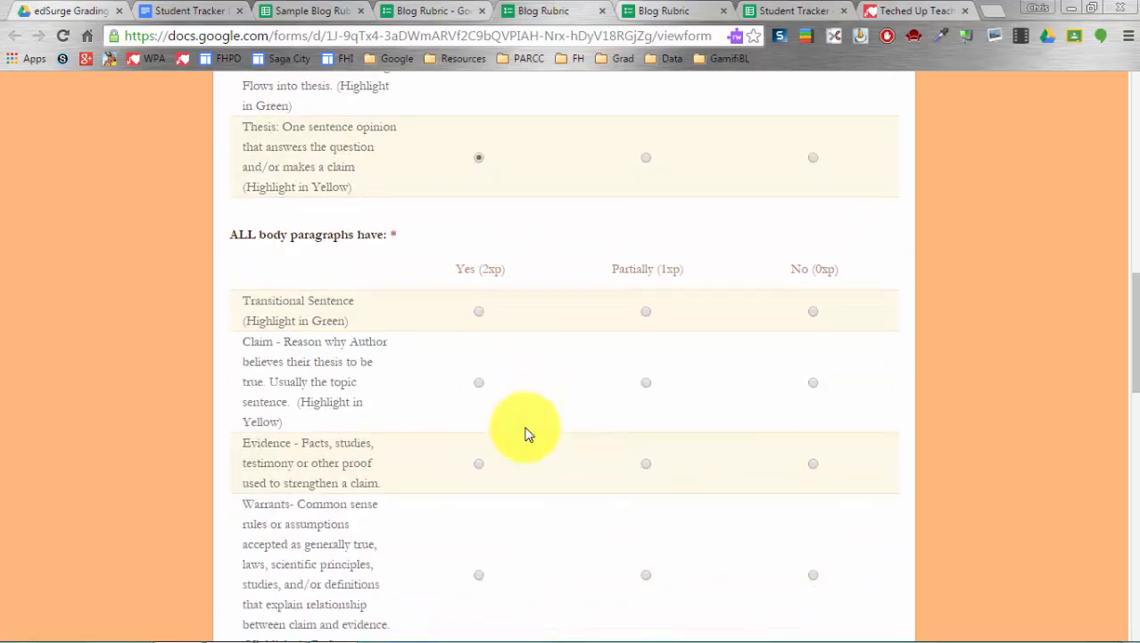
left_click(478, 310)
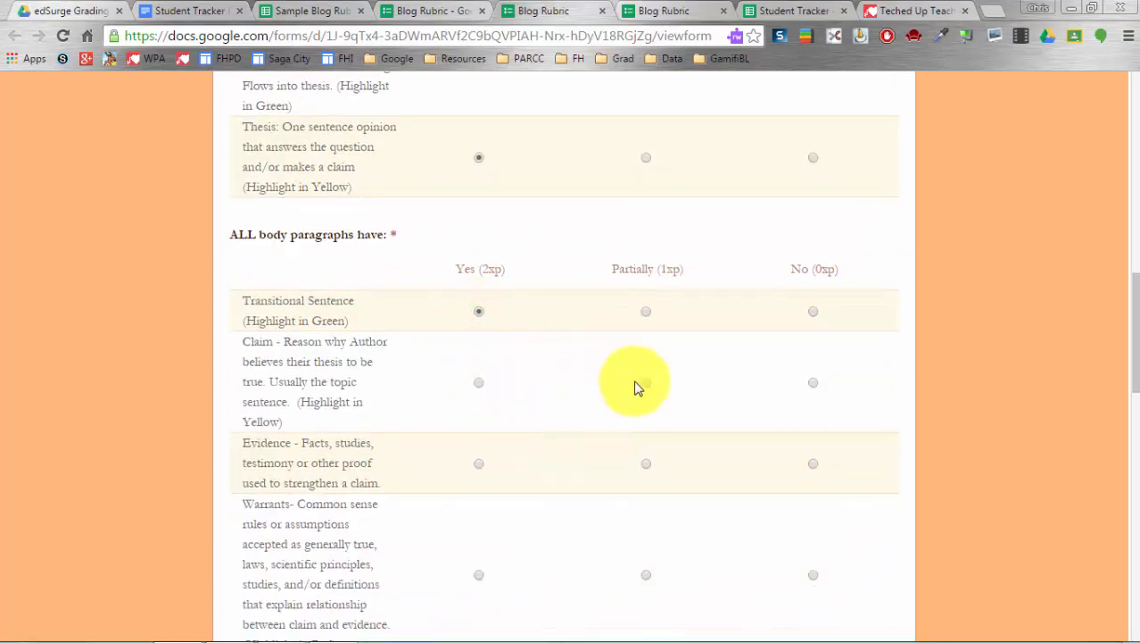
- Rate Claim Partially, Evidence No, Warrants Partially and Backing Partially
left_click(646, 382)
scroll(687, 387, "down", 1)
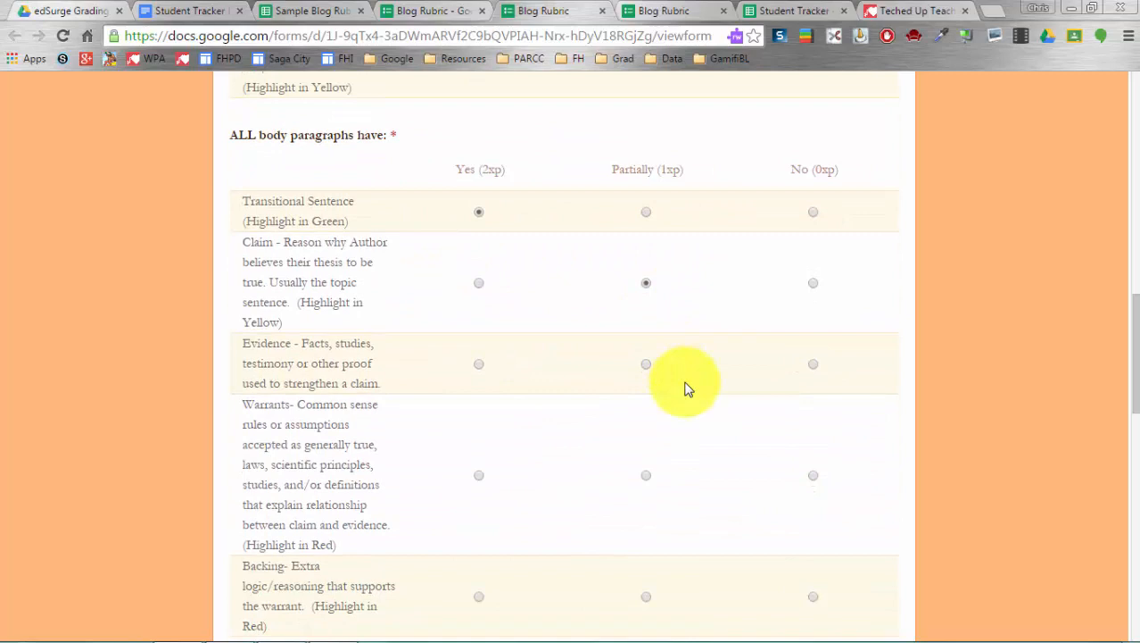
left_click(813, 364)
left_click(646, 474)
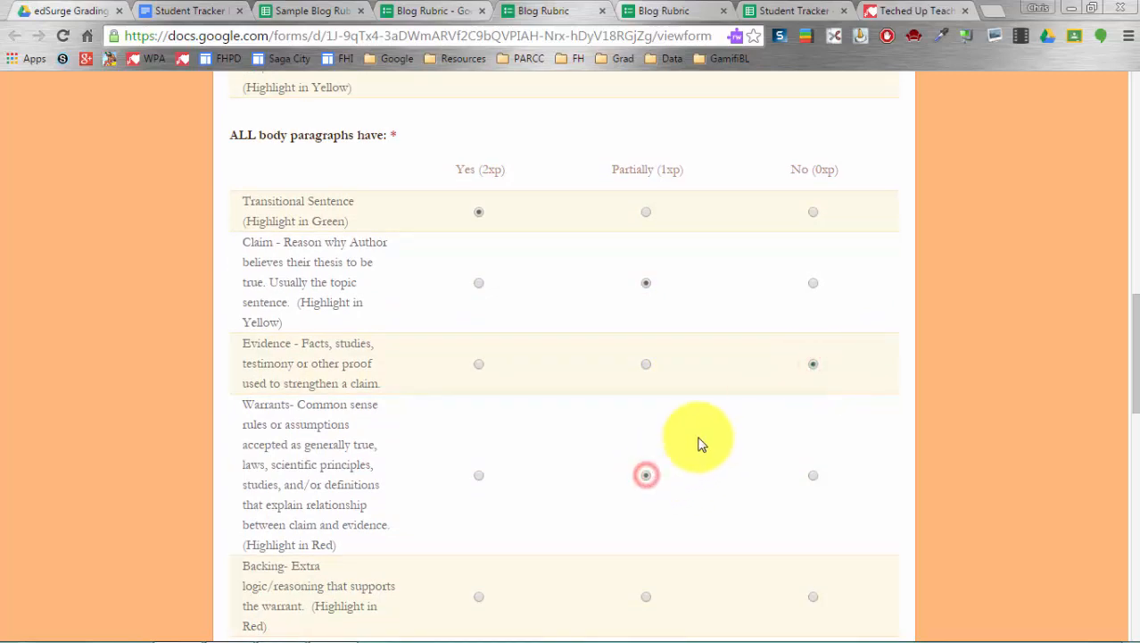
scroll(701, 442, "down", 2)
left_click(646, 379)
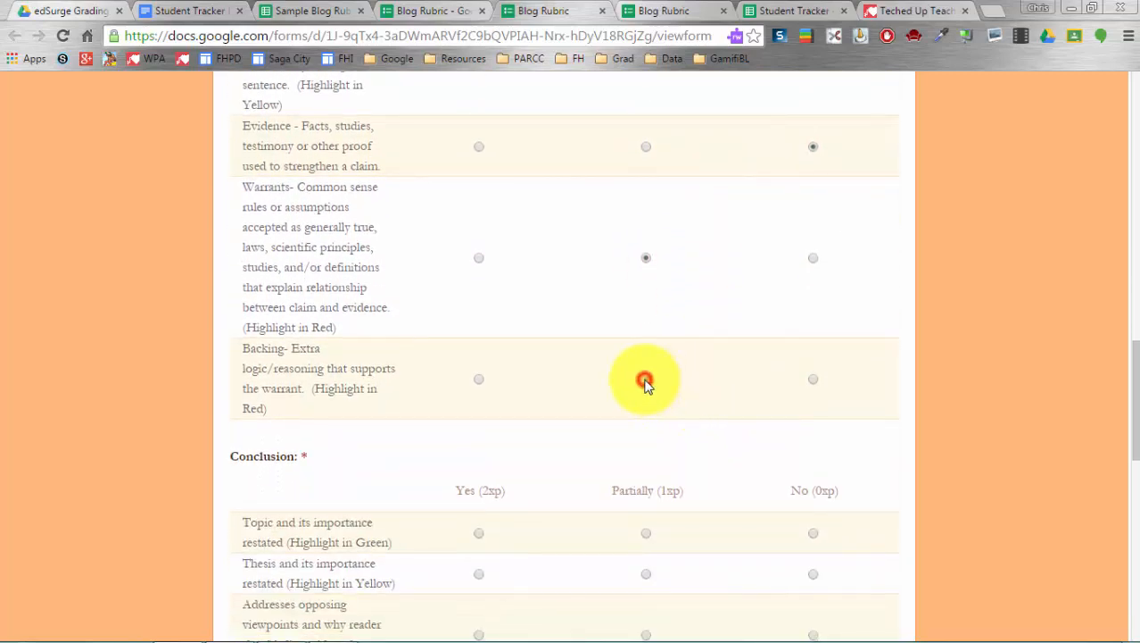
scroll(645, 382, "down", 2)
- Rate conclusion restatements Yes, opposing viewpoints Partially, call for action No, Counterclaim Partially, Rebuttal Yes
left_click(477, 287)
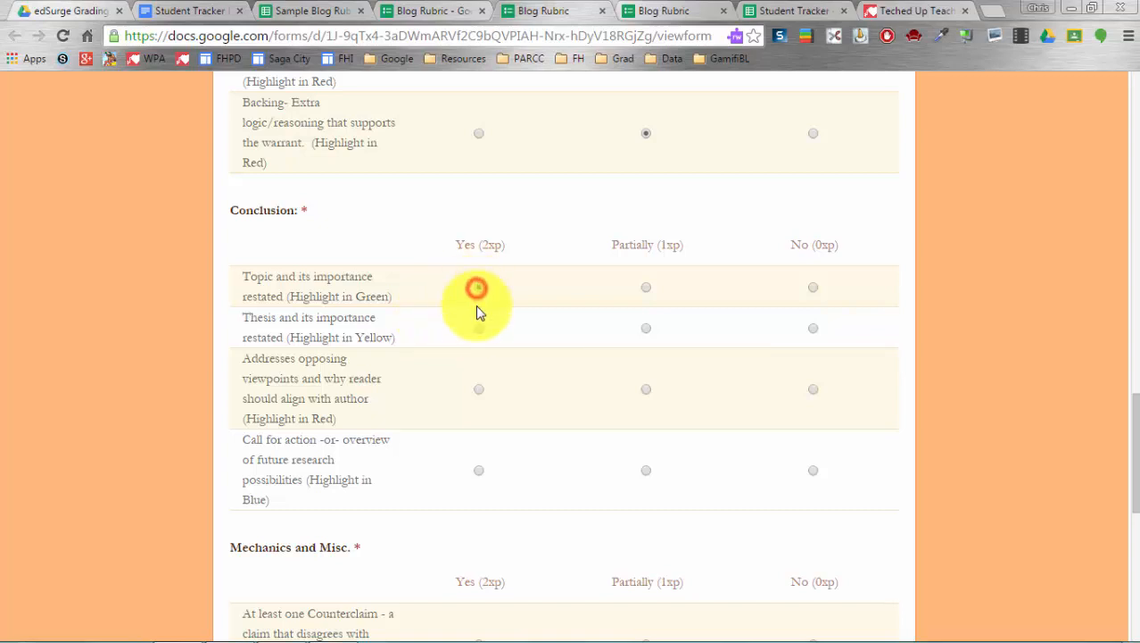
left_click(478, 327)
left_click(644, 391)
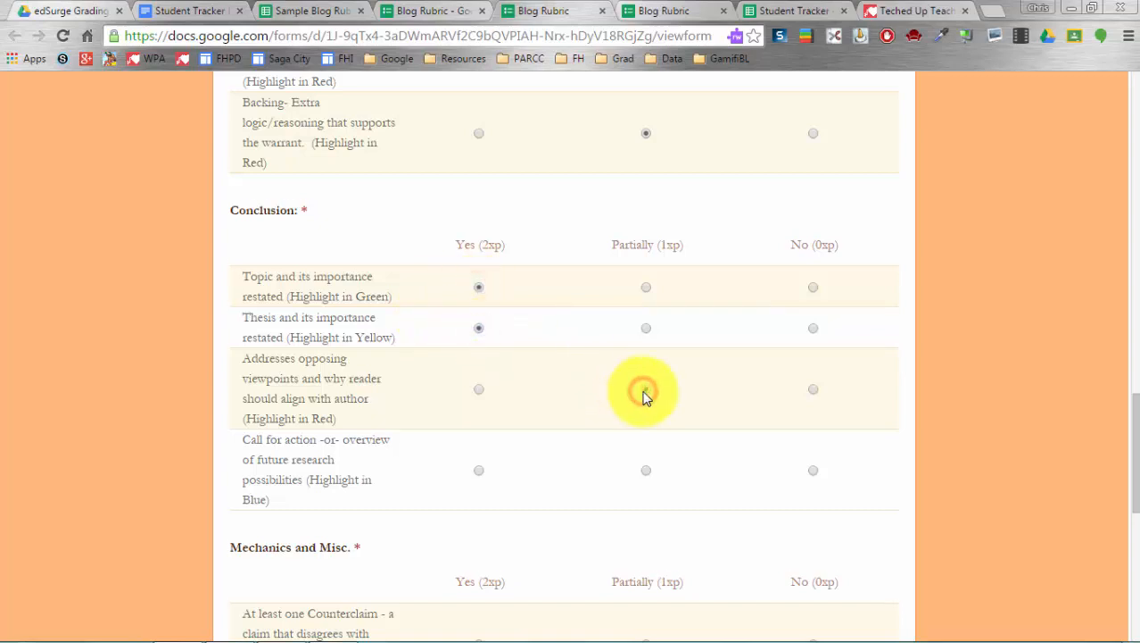
scroll(646, 393, "down", 1)
left_click(811, 382)
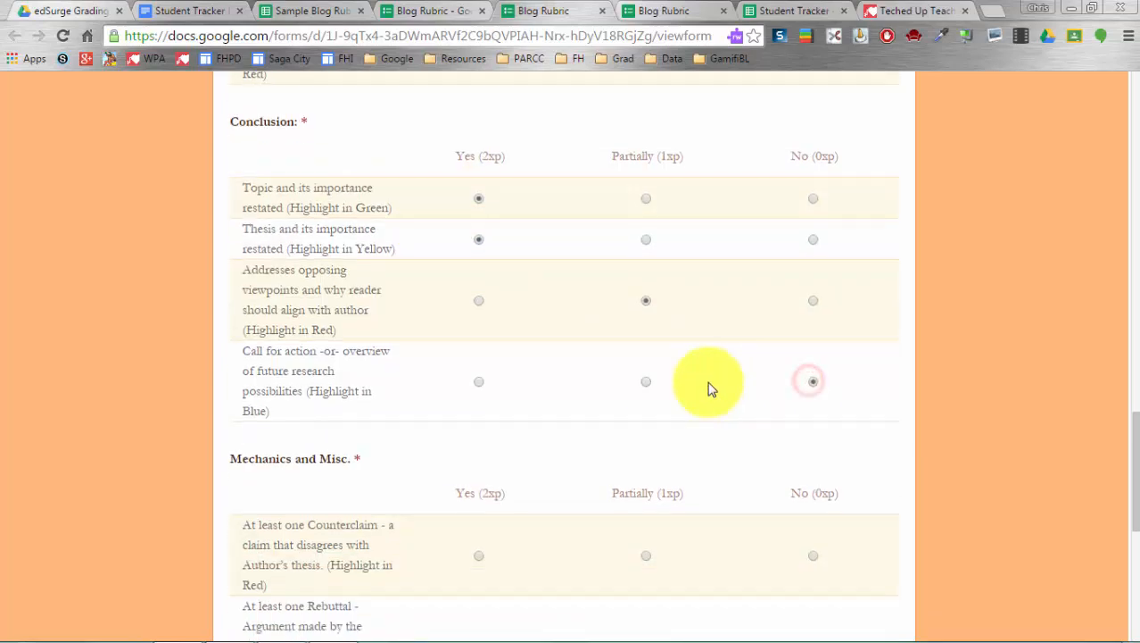
scroll(711, 388, "down", 2)
left_click(646, 333)
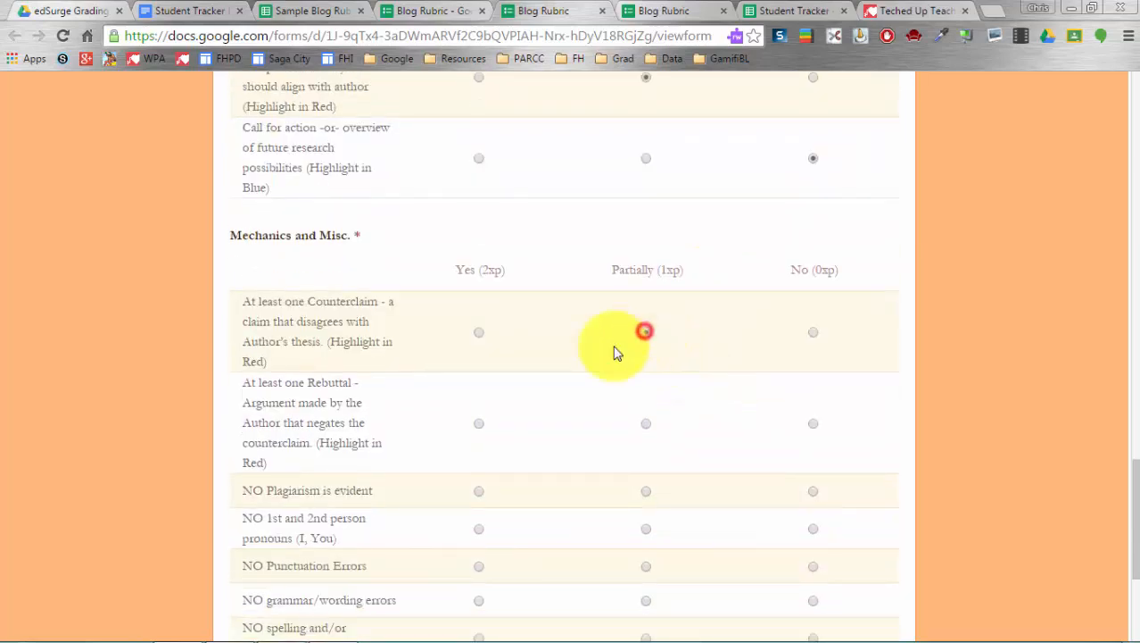
left_click(481, 424)
scroll(559, 590, "down", 2)
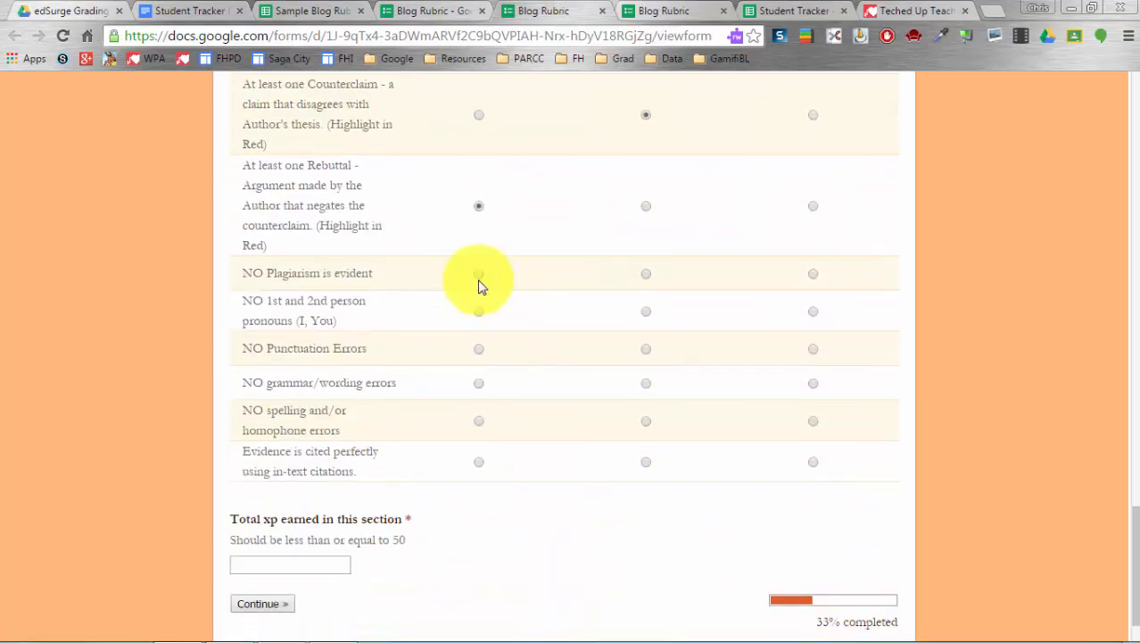
- Rate all six Mechanics and Misc. rows (plagiarism, pronouns, punctuation, grammar, spelling, citation) as Yes
left_click(478, 276)
left_click(478, 311)
left_click(478, 350)
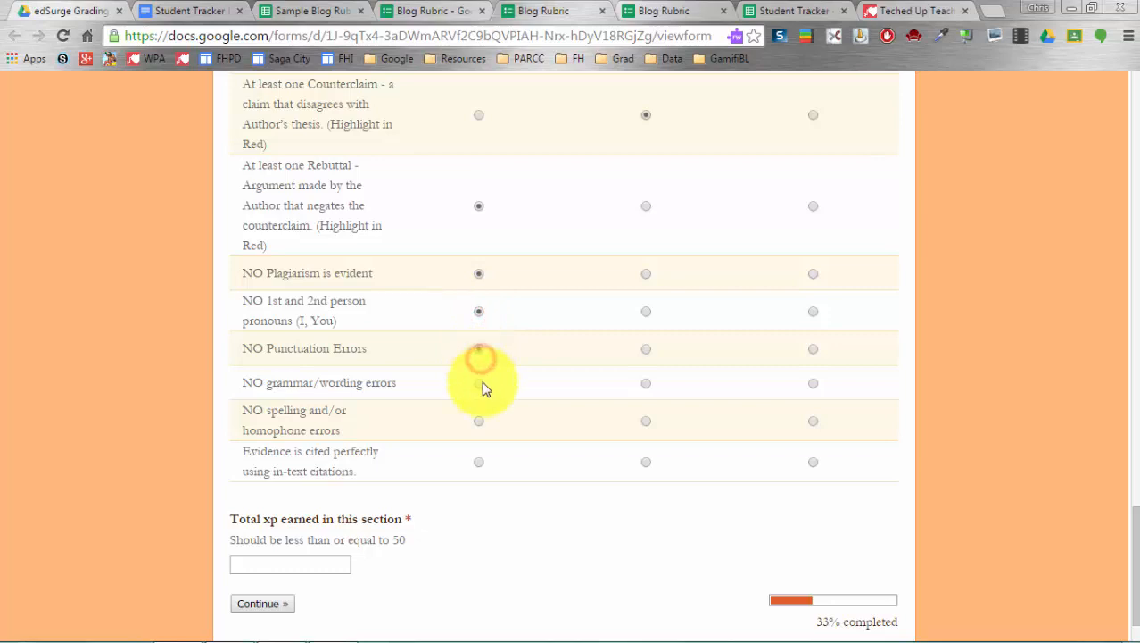
left_click(479, 382)
left_click(478, 420)
left_click(479, 461)
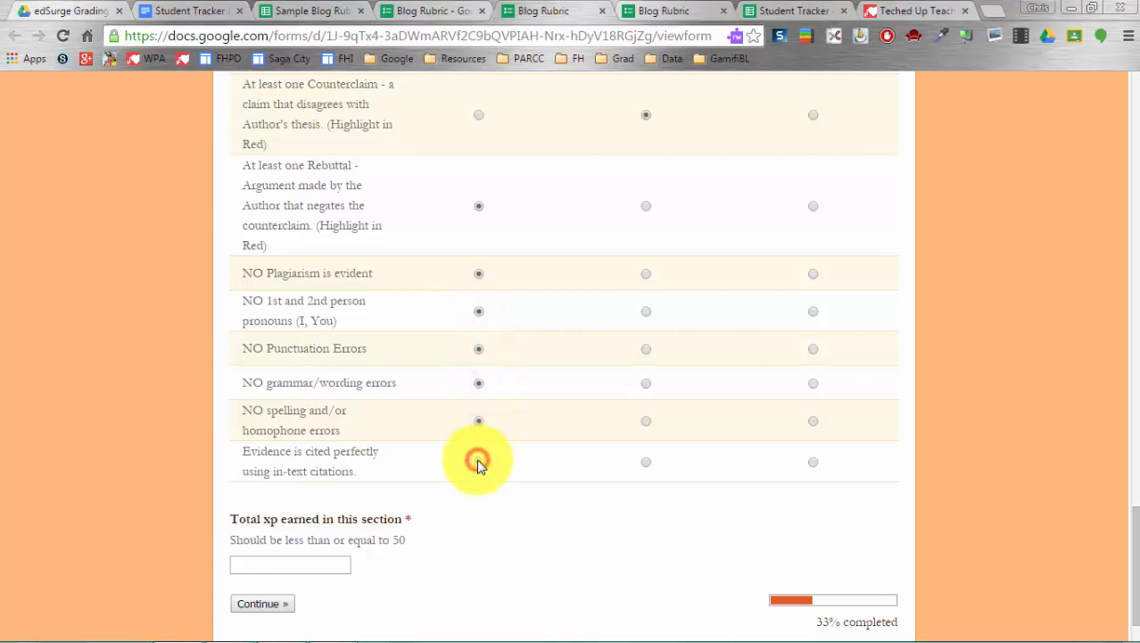
- Enter 50 as the section's total xp and continue to the next section
scroll(446, 468, "down", 1)
left_click(300, 501)
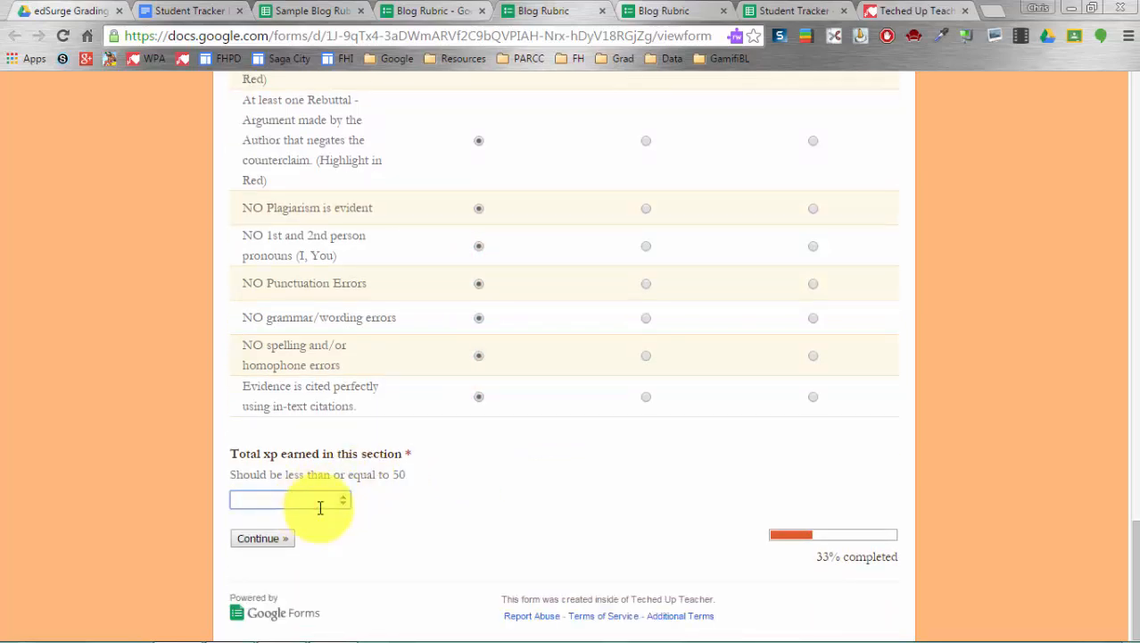
type("50")
left_click(284, 538)
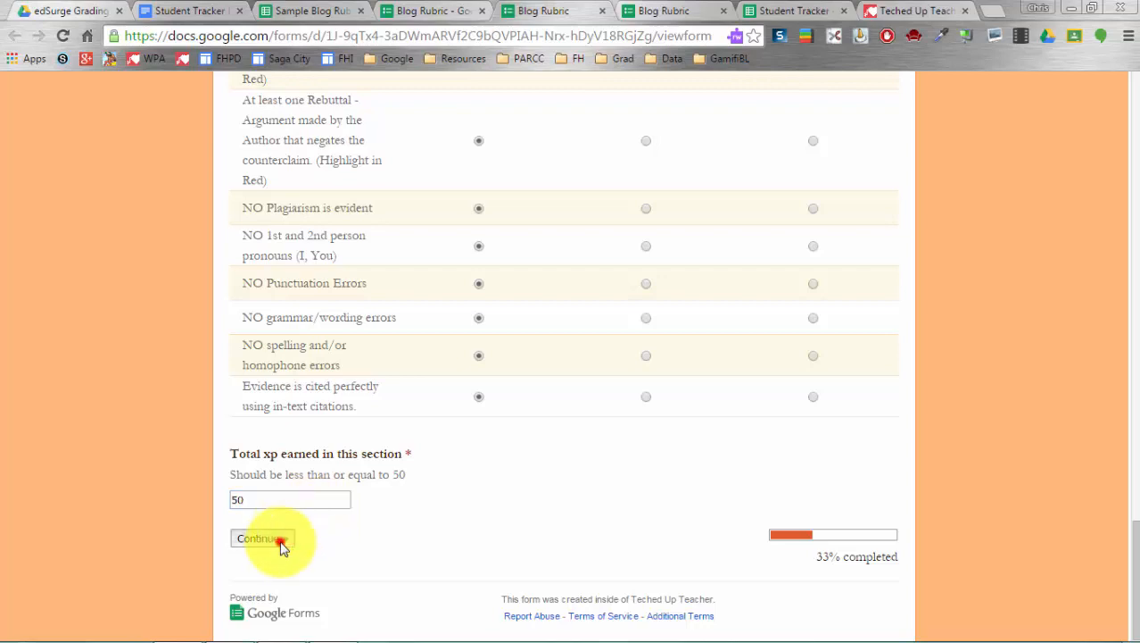
- Score Ideas 10, Organization 9, Word Choice 8, Voice 10 and Sentence Fluency 9
scroll(183, 388, "down", 1)
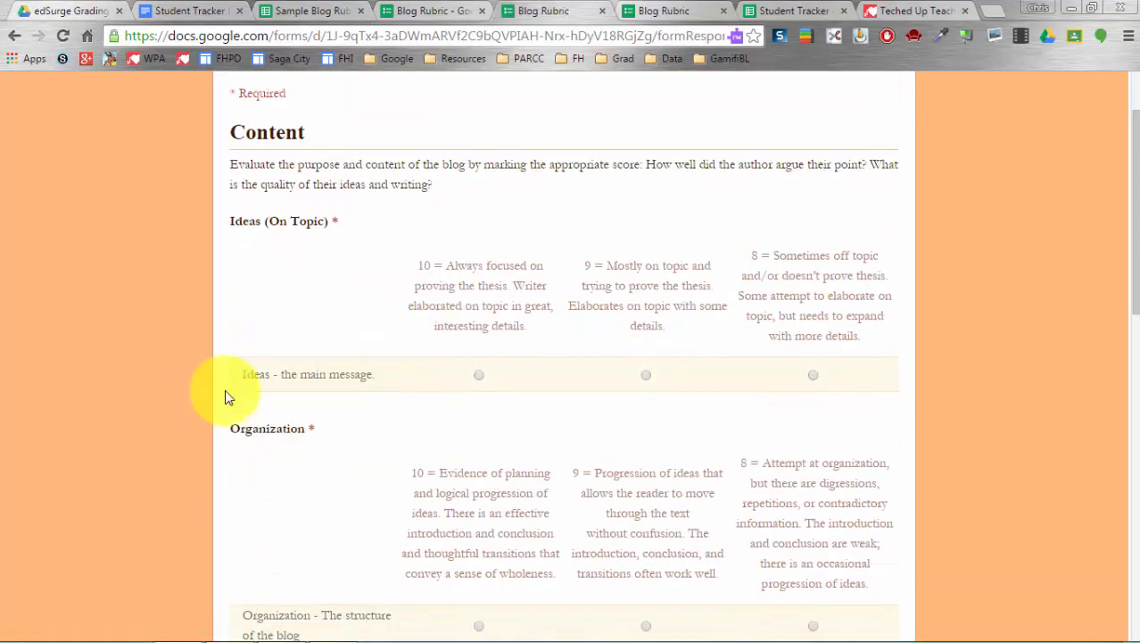
left_click(478, 374)
scroll(557, 373, "down", 2)
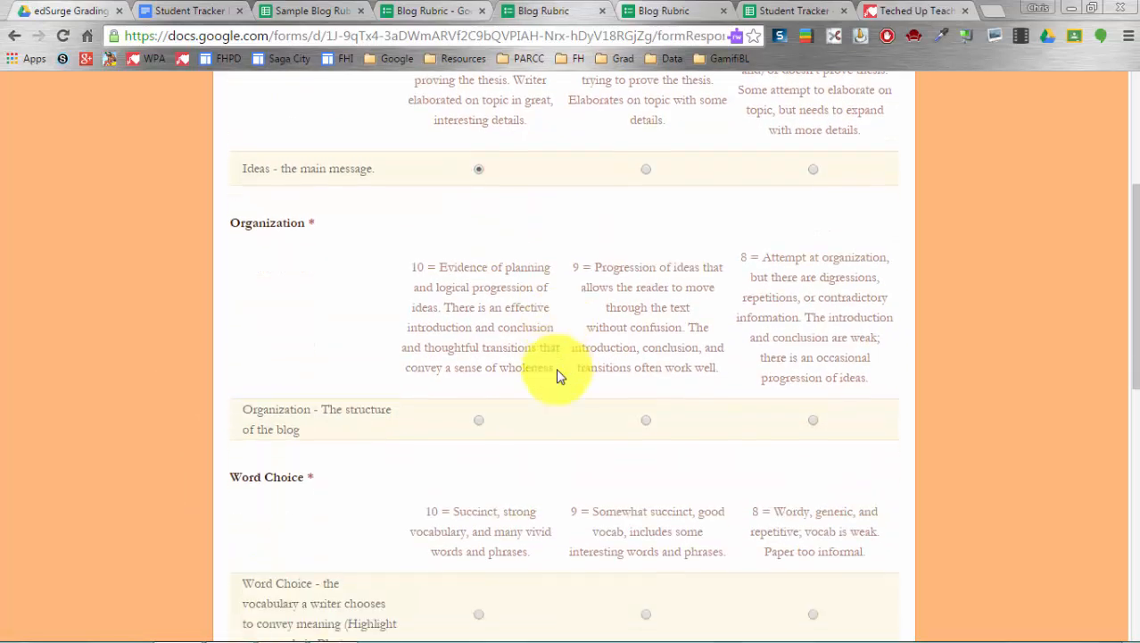
left_click(645, 419)
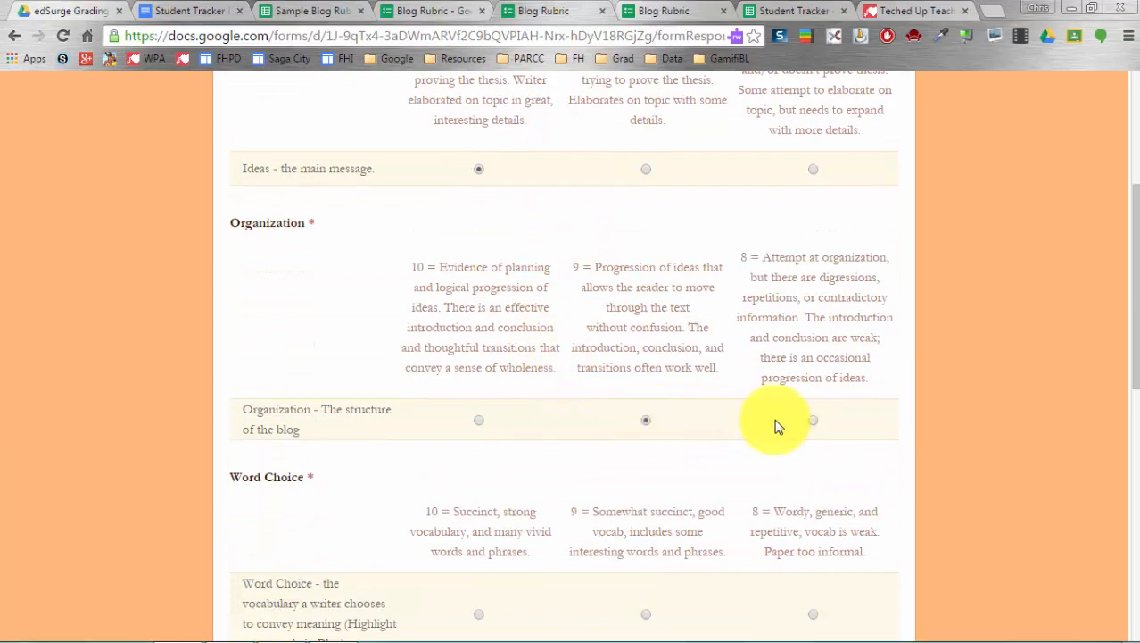
scroll(818, 437, "down", 2)
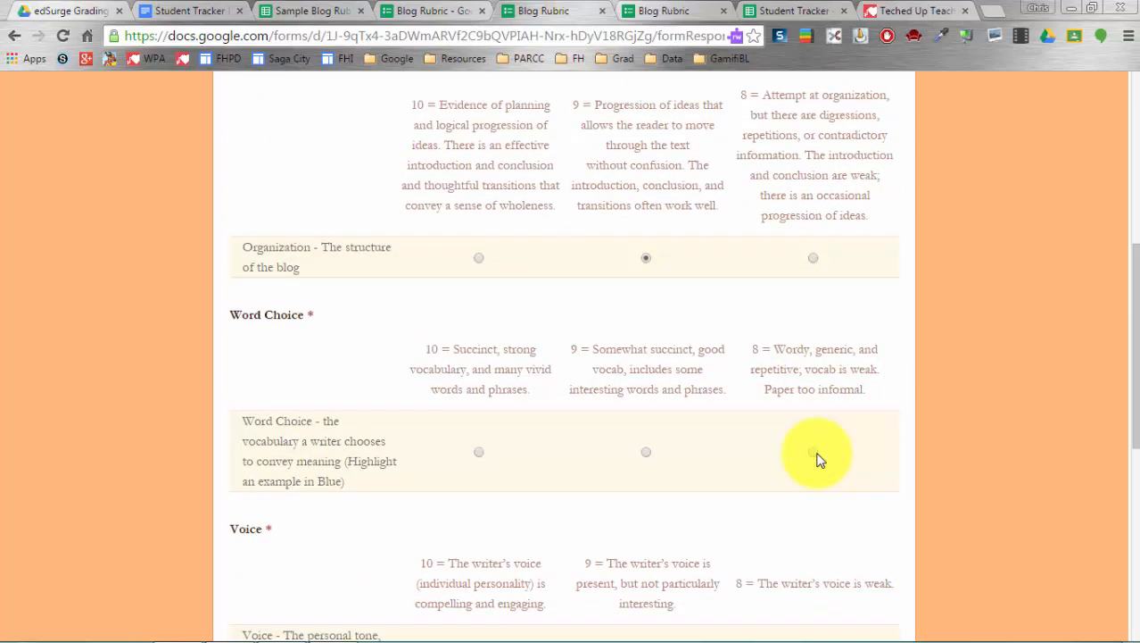
left_click(815, 454)
scroll(739, 439, "down", 2)
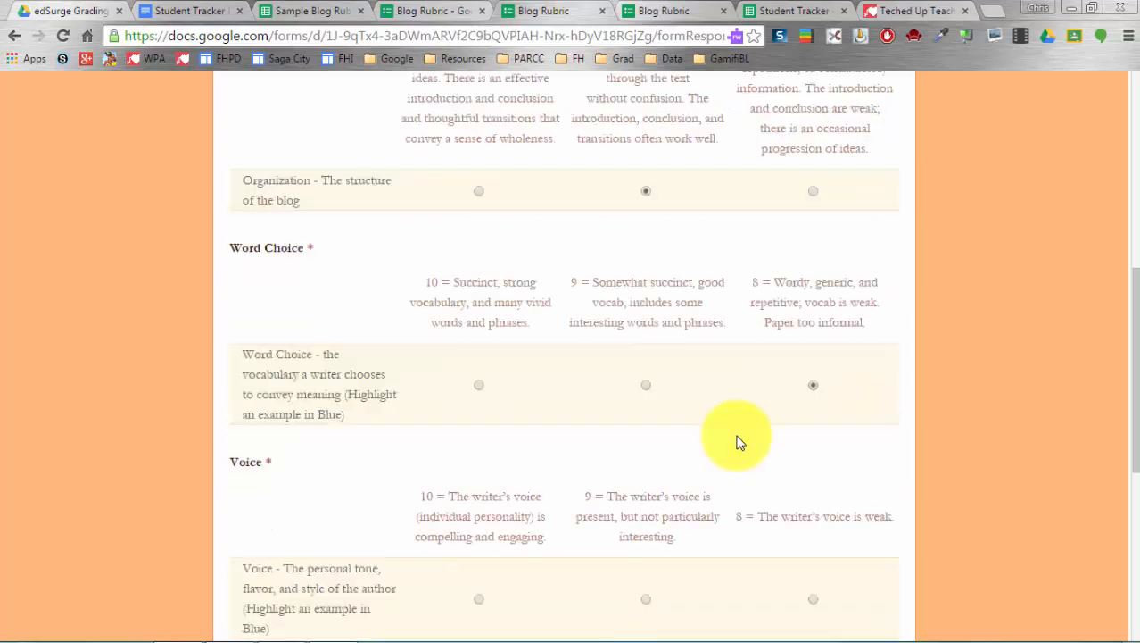
scroll(738, 442, "down", 2)
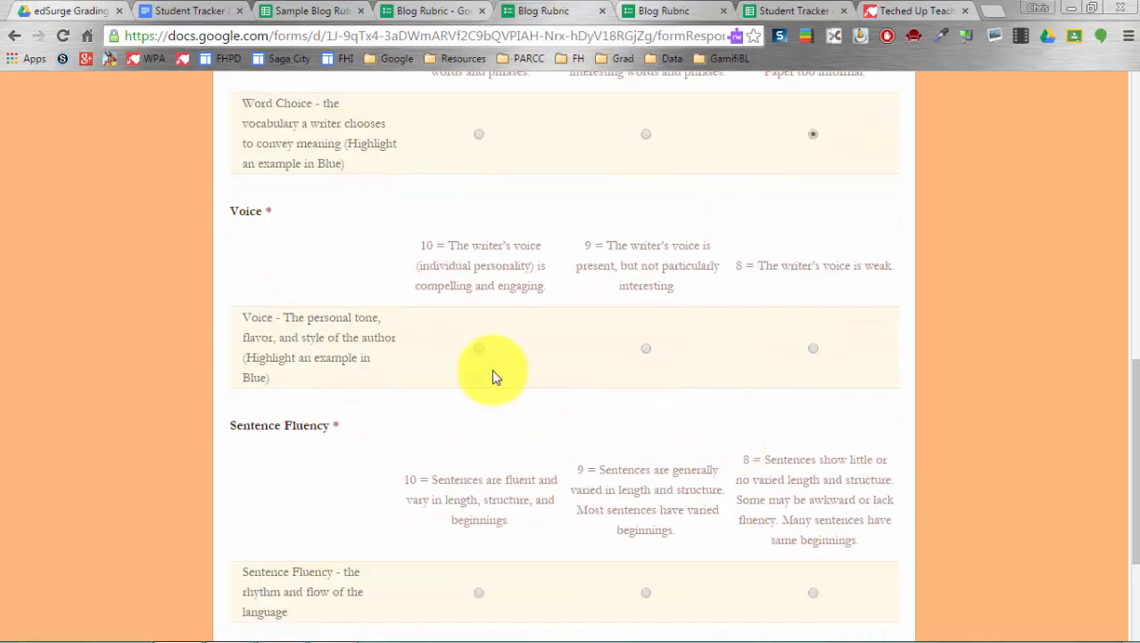
left_click(479, 348)
scroll(535, 357, "down", 2)
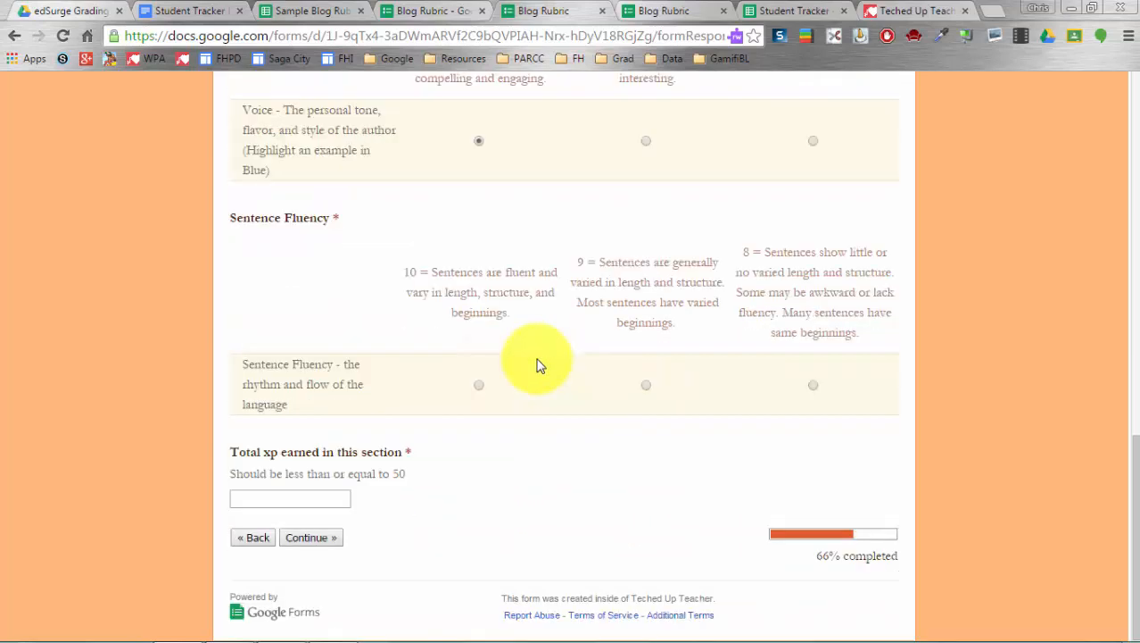
left_click(647, 384)
- Enter 50 as the Content total xp and continue to the Wrap it up! section
left_click(300, 500)
type("50")
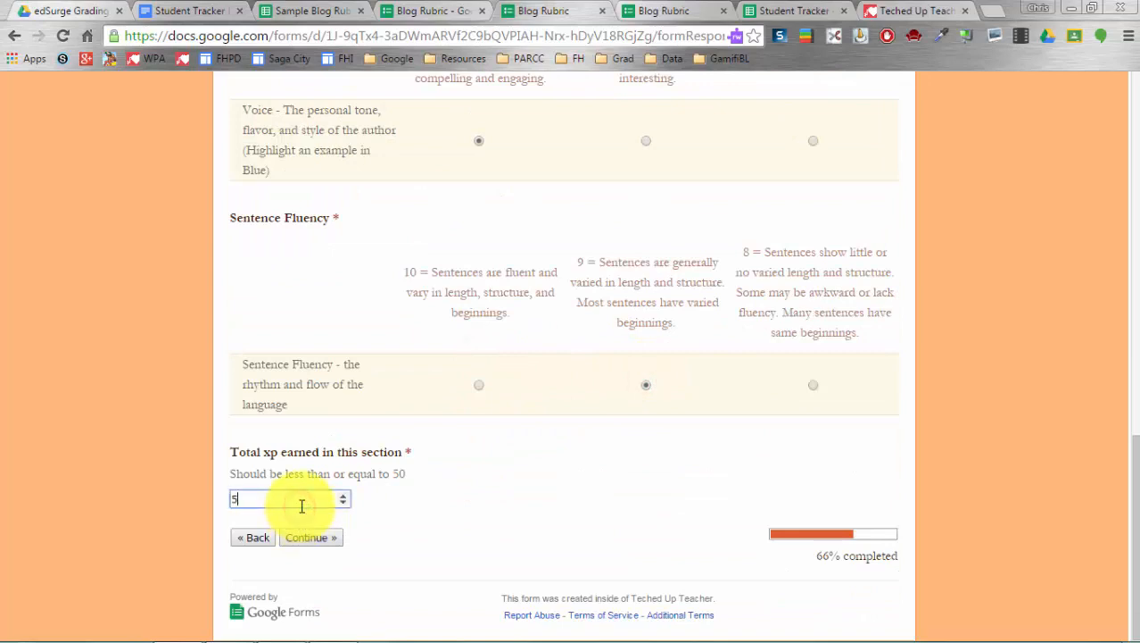
left_click(319, 539)
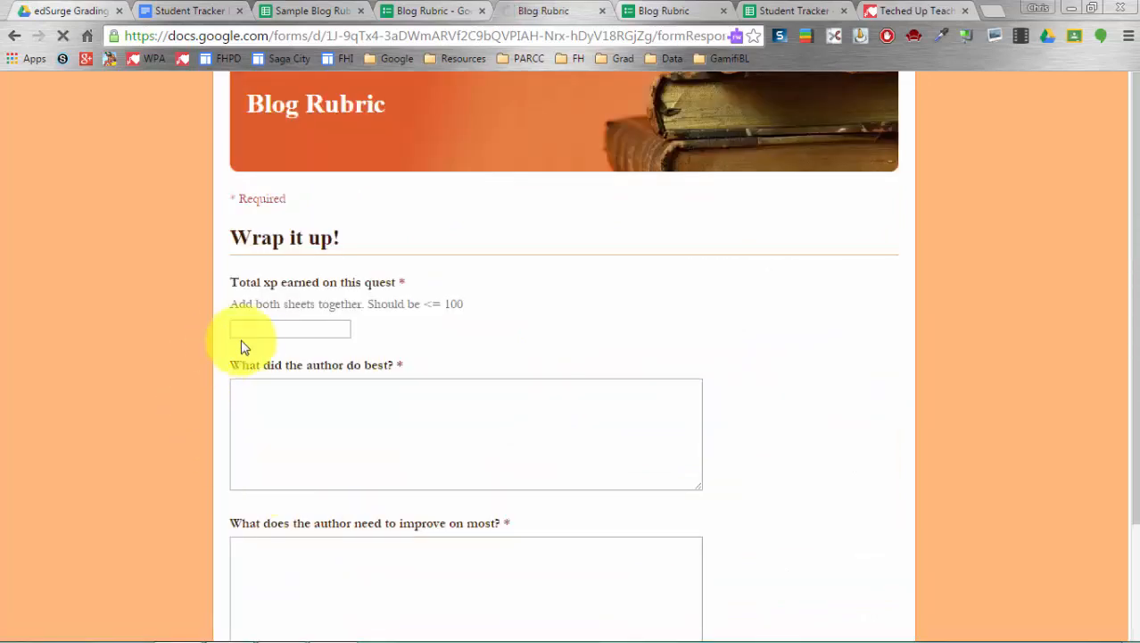
left_click(266, 328)
- Enter 100 total quest xp, 'thuth' as what went best, and 'dude~!' as improvement
type("100")
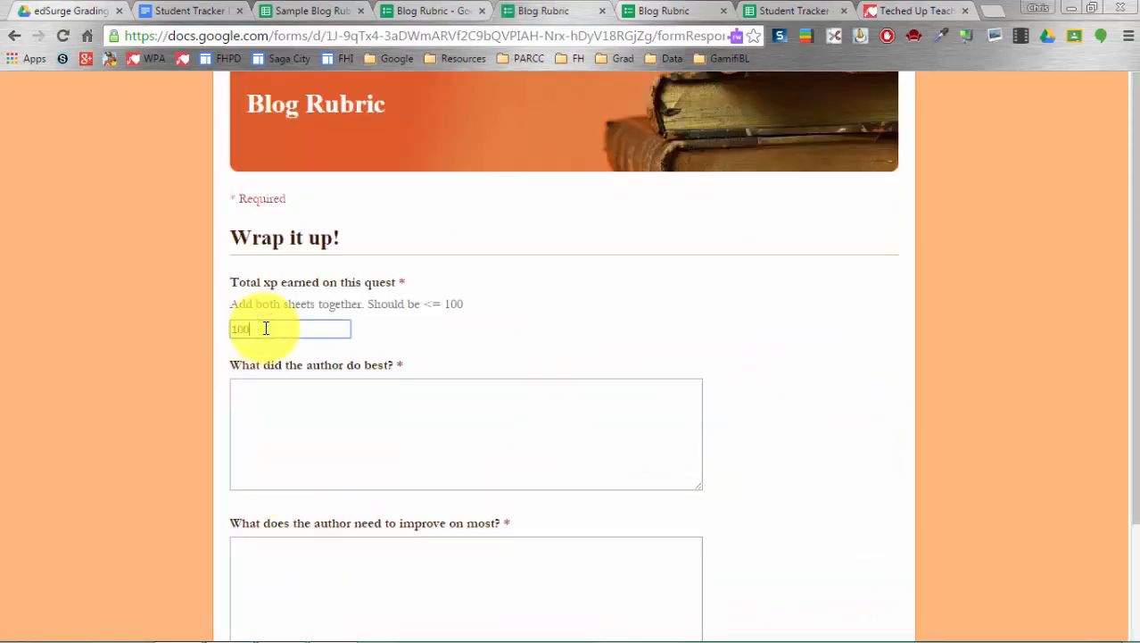
left_click(345, 452)
type("th")
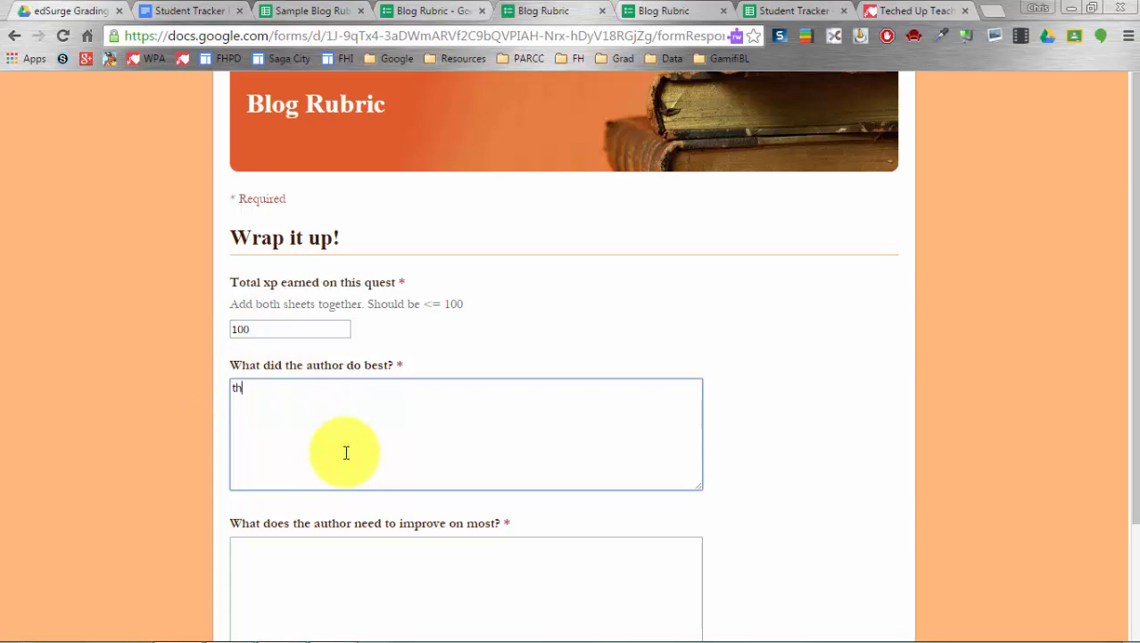
type("uth")
scroll(379, 580, "down", 3)
left_click(360, 431)
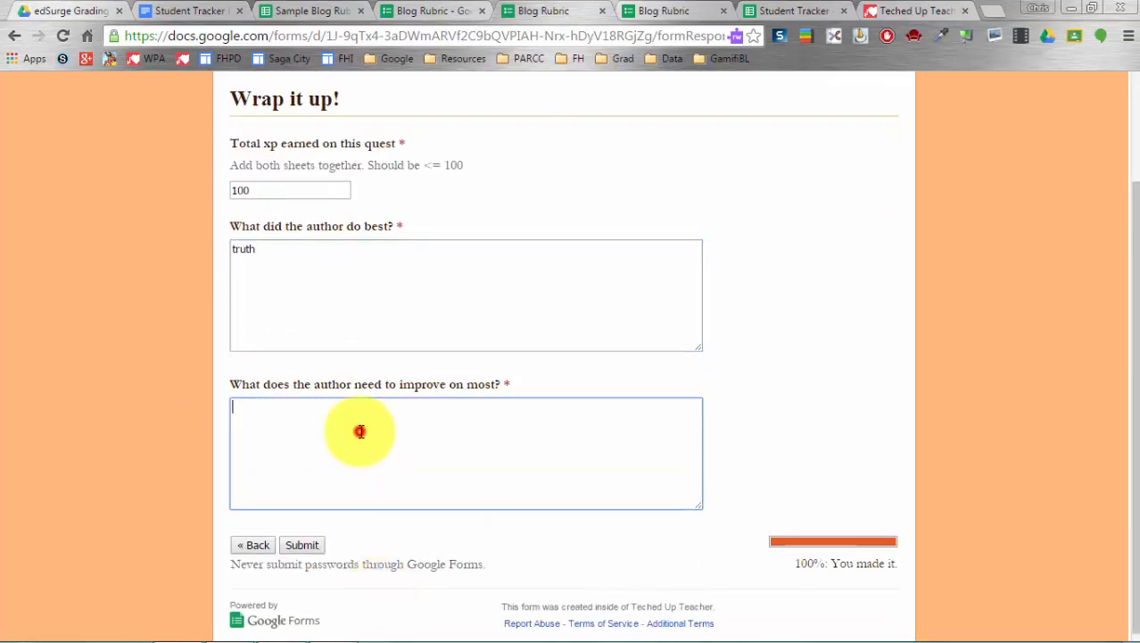
type("dude~!")
- Submit the Blog Rubric response and return to the grading resources Drive folder
scroll(215, 482, "down", 1)
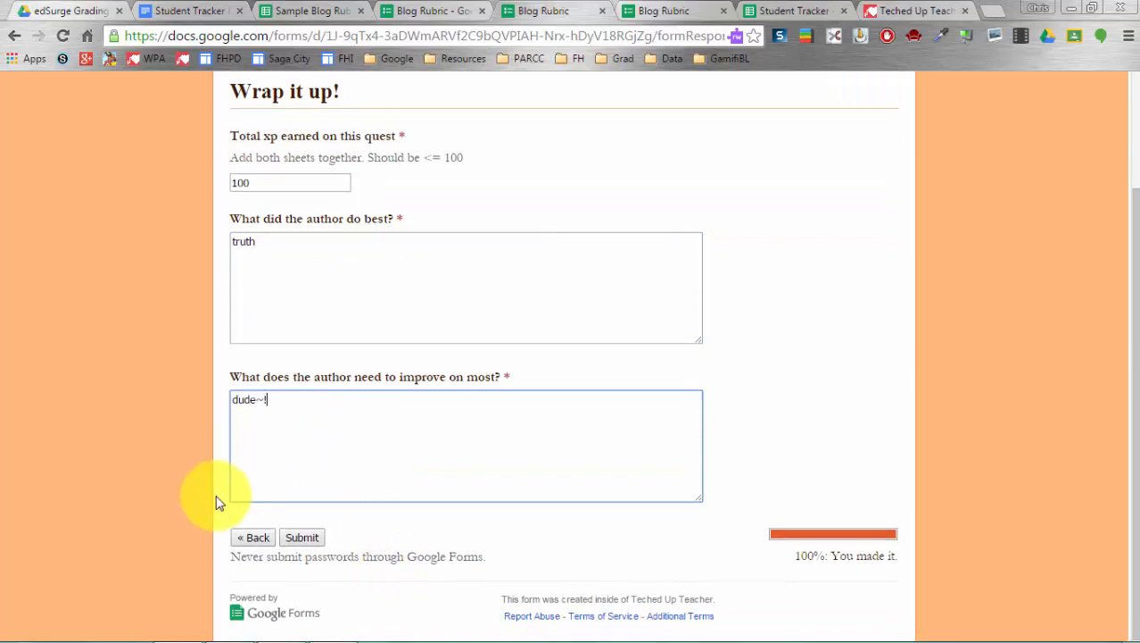
left_click(295, 529)
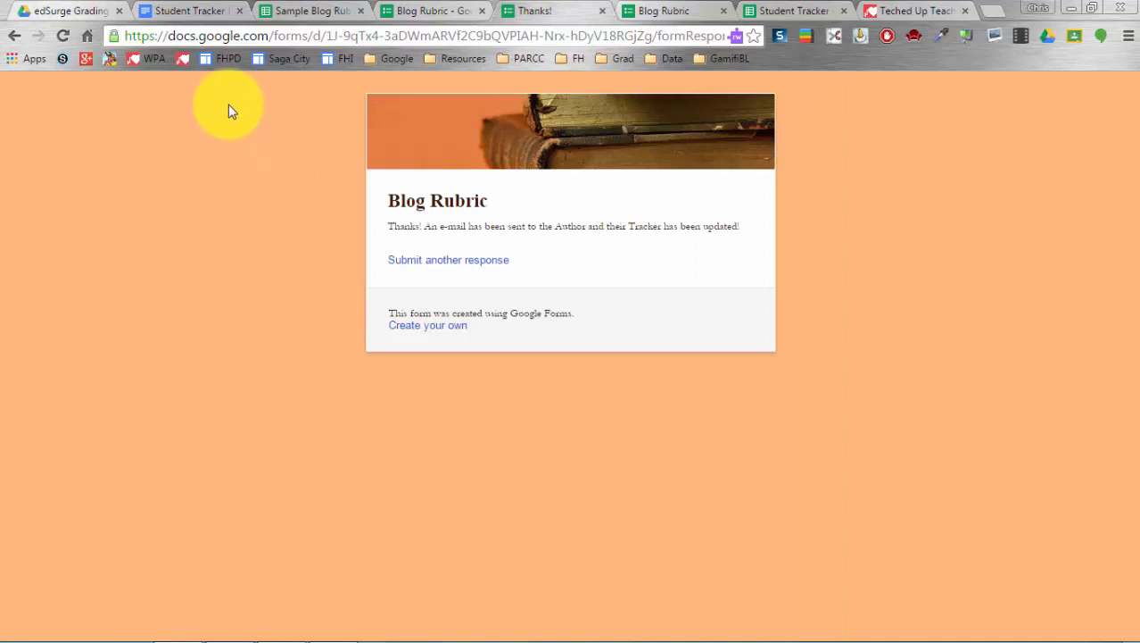
left_click(85, 10)
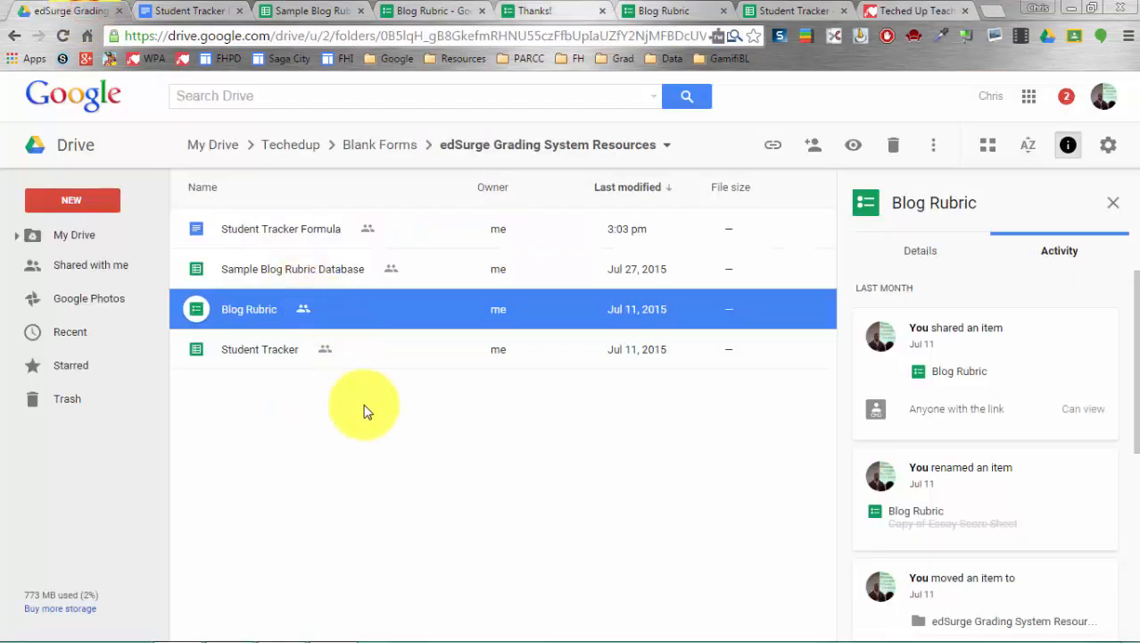
- Open the Sample Blog Rubric Database spreadsheet and close its older duplicate tab
double_click(287, 275)
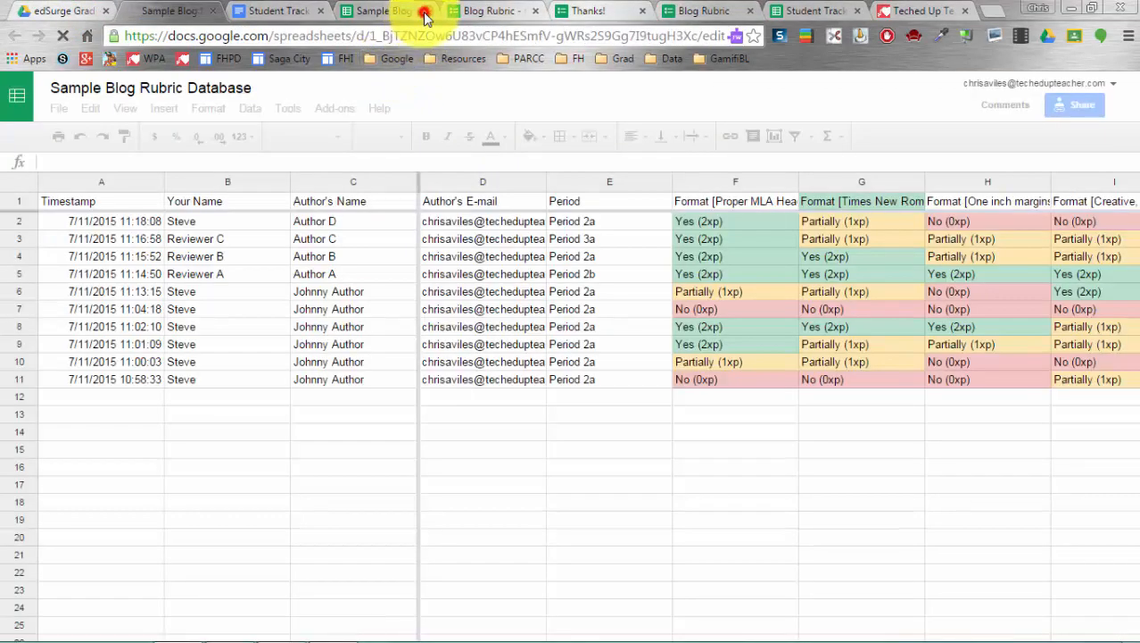
left_click(426, 11)
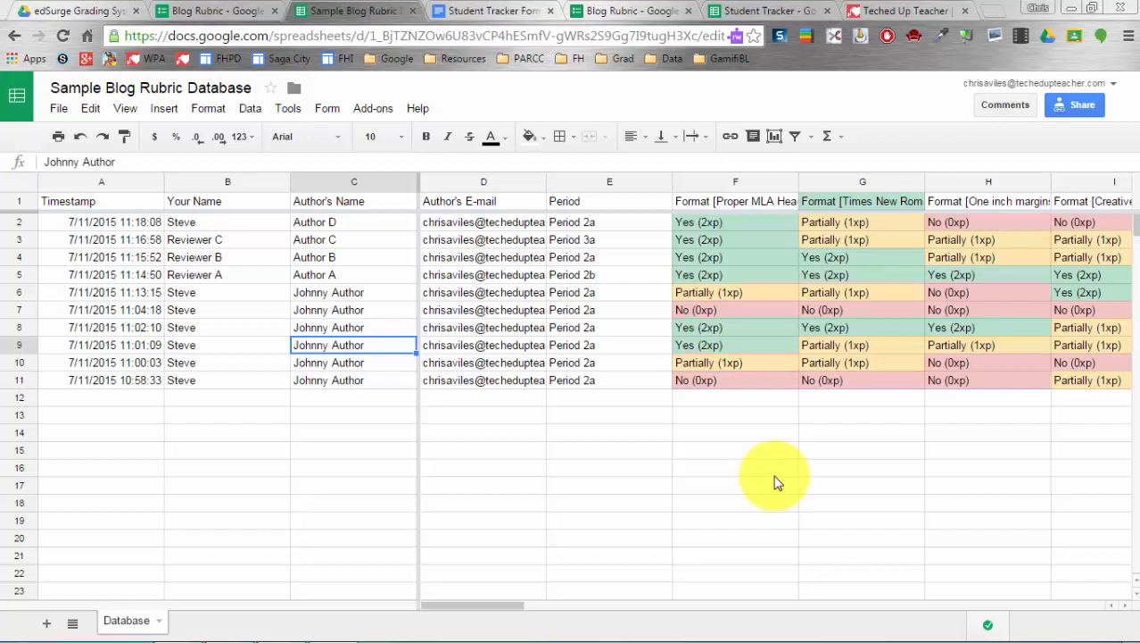
left_click(357, 380)
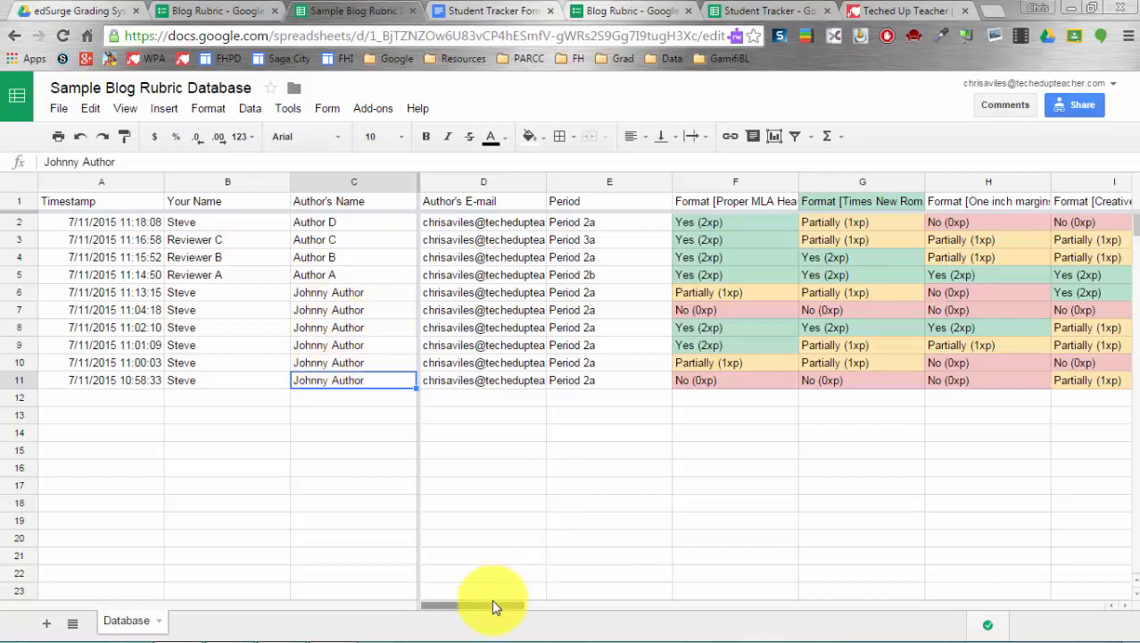
left_click_drag(492, 608, 538, 609)
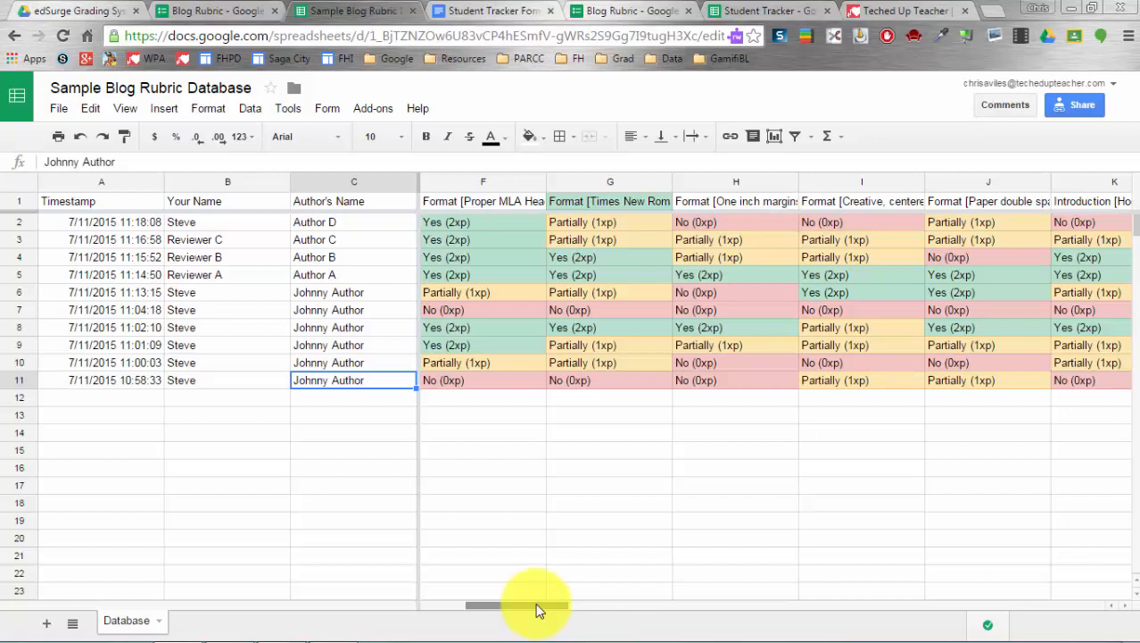
left_click(486, 327)
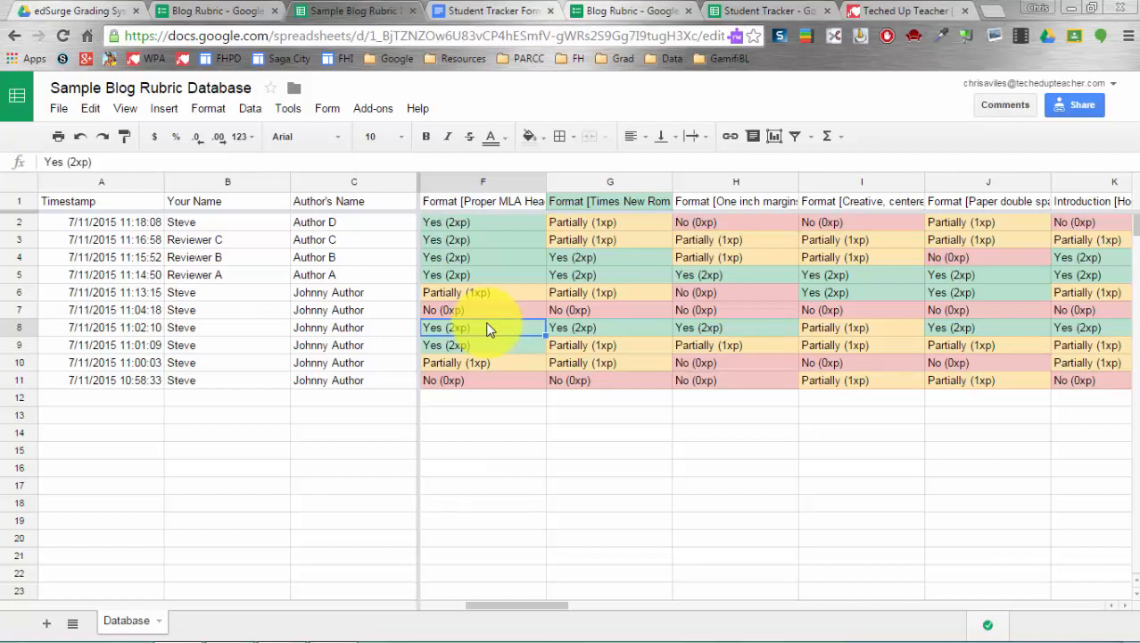
left_click(487, 313)
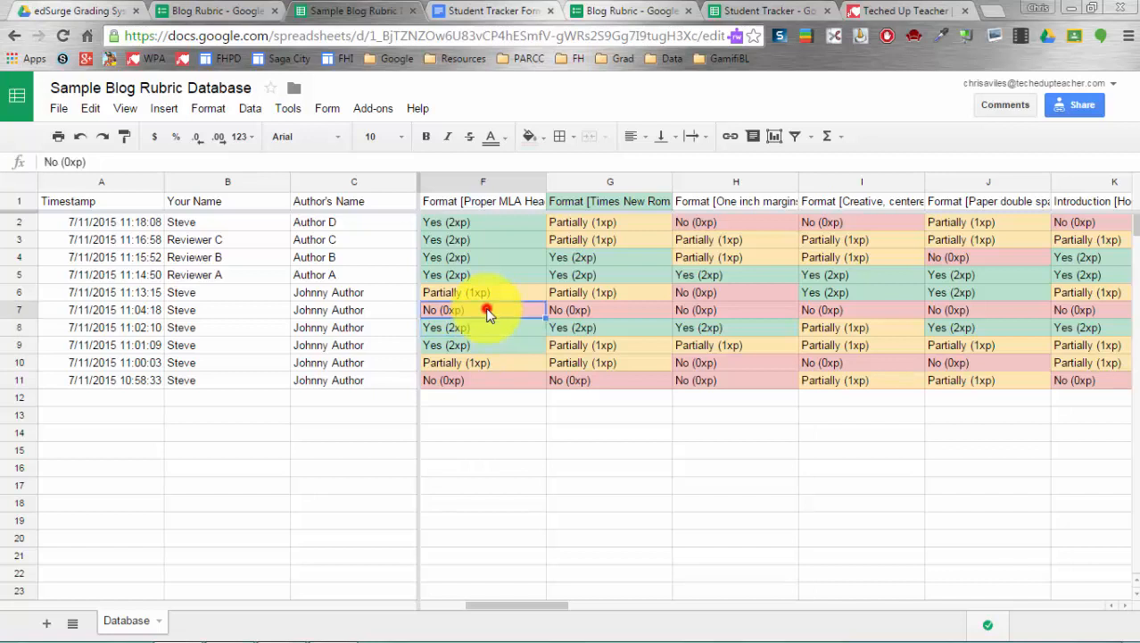
- Review the Text contains 2, 1, 0 colour rules on F:AD, then go to the form editor
right_click(487, 313)
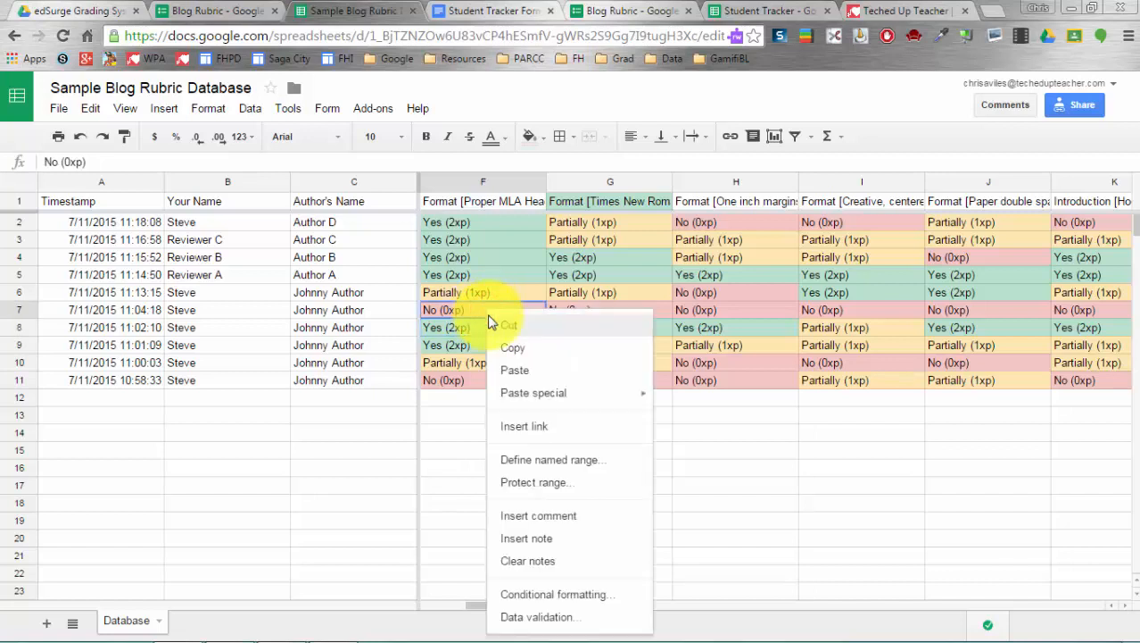
left_click(574, 594)
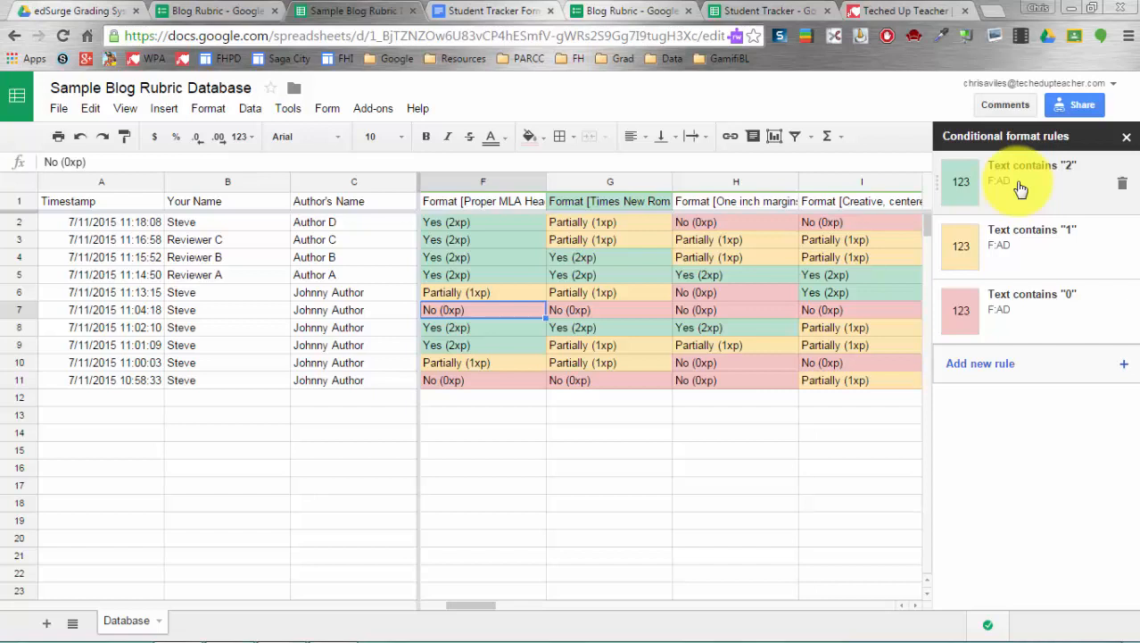
left_click(1125, 140)
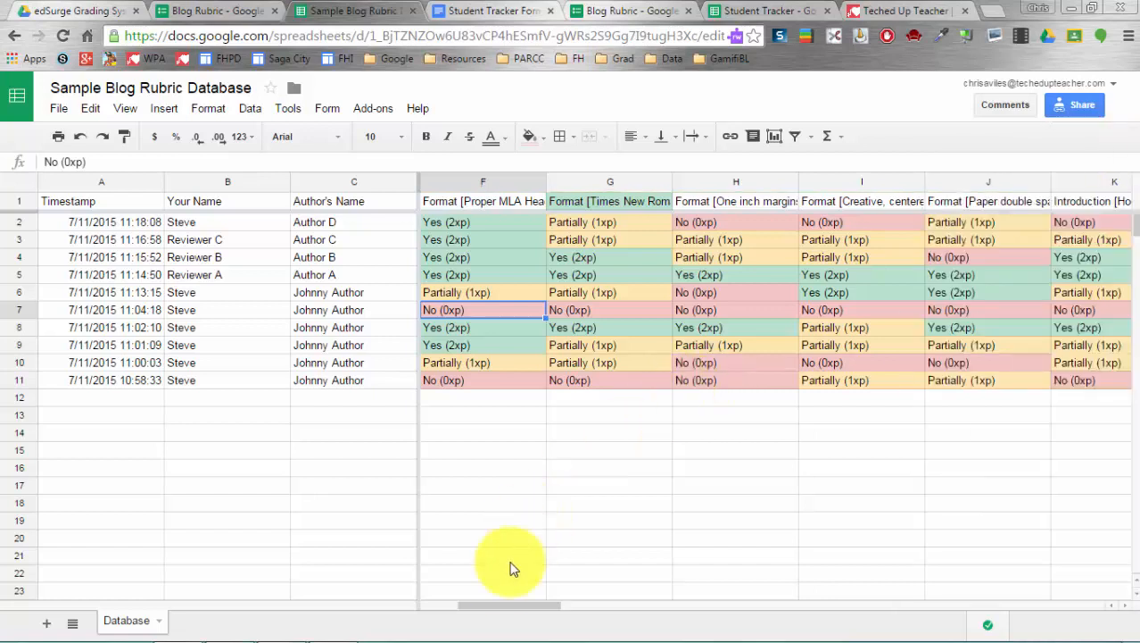
right_click(492, 312)
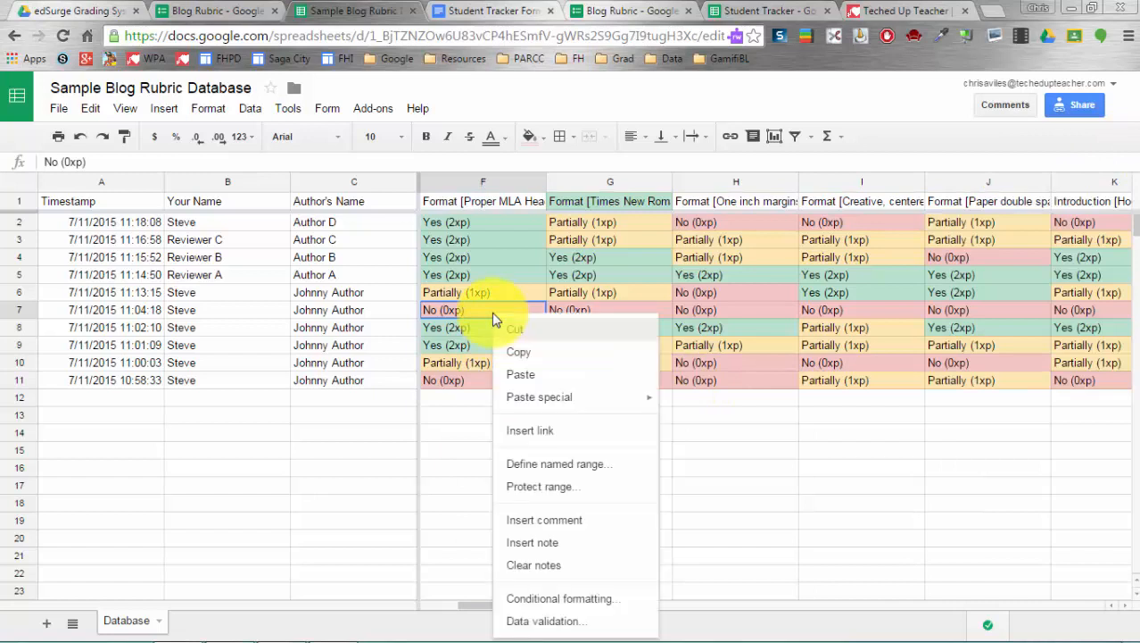
left_click(606, 599)
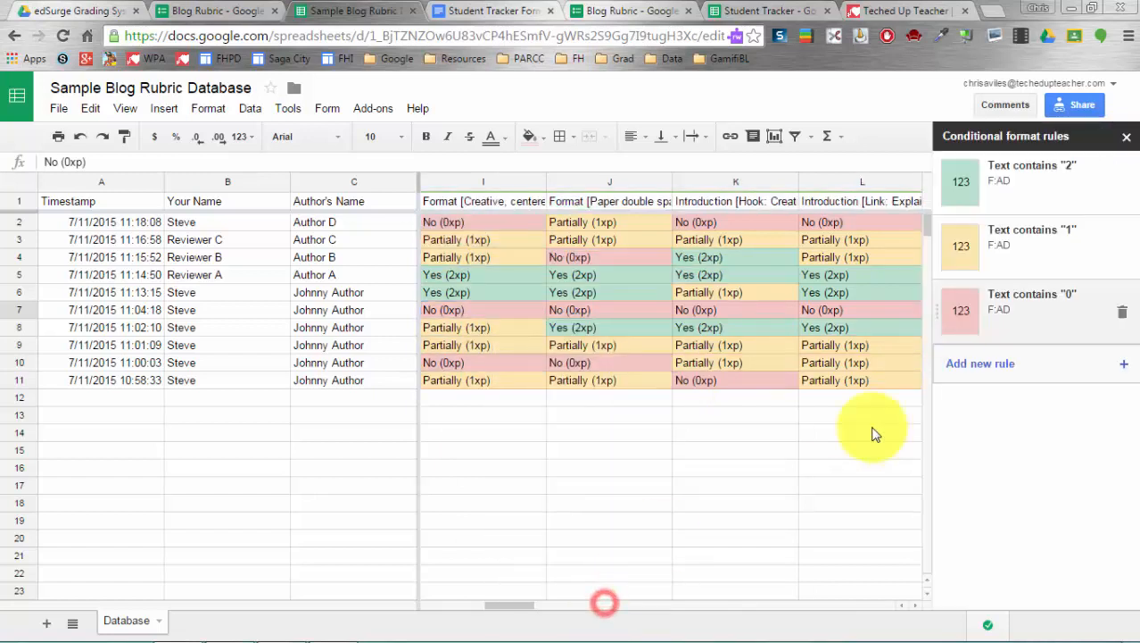
left_click(1127, 137)
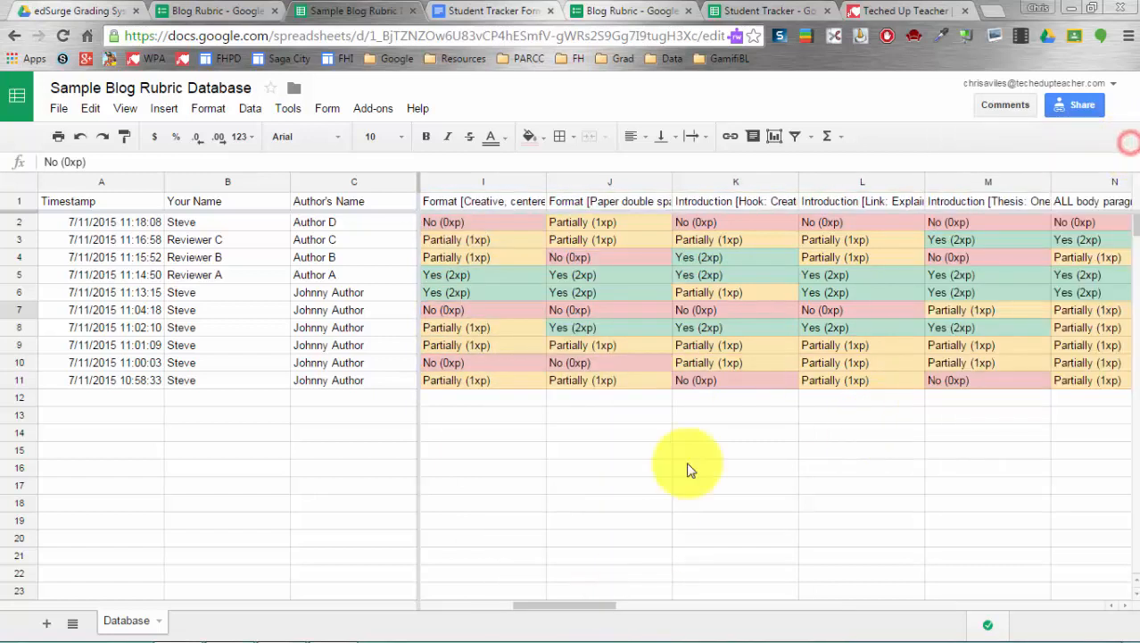
left_click_drag(545, 603, 382, 497)
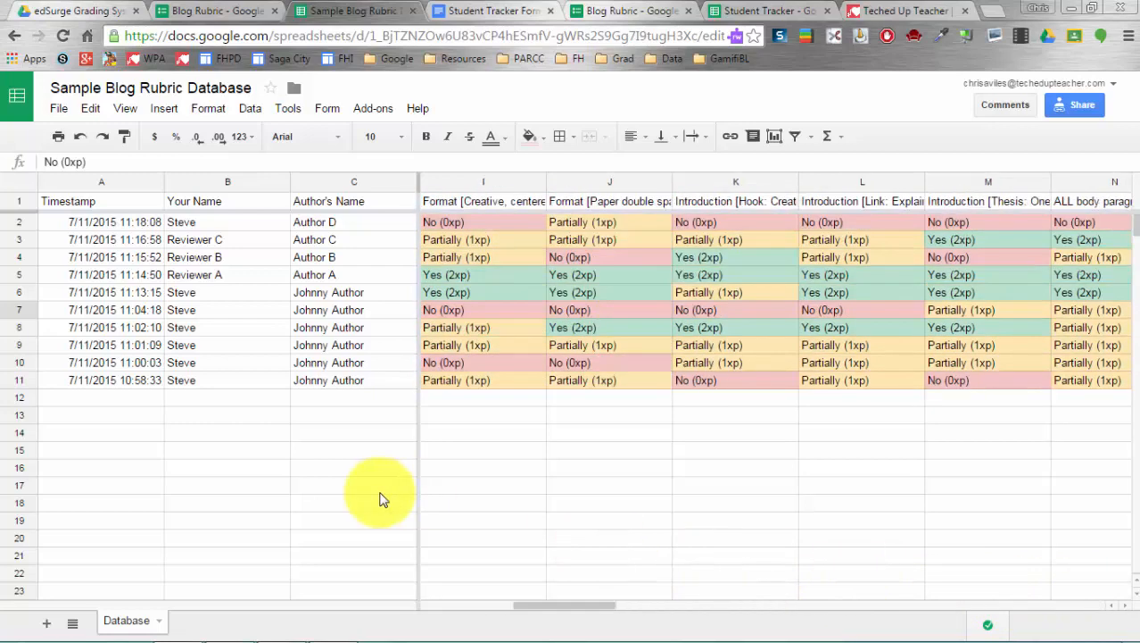
left_click(649, 13)
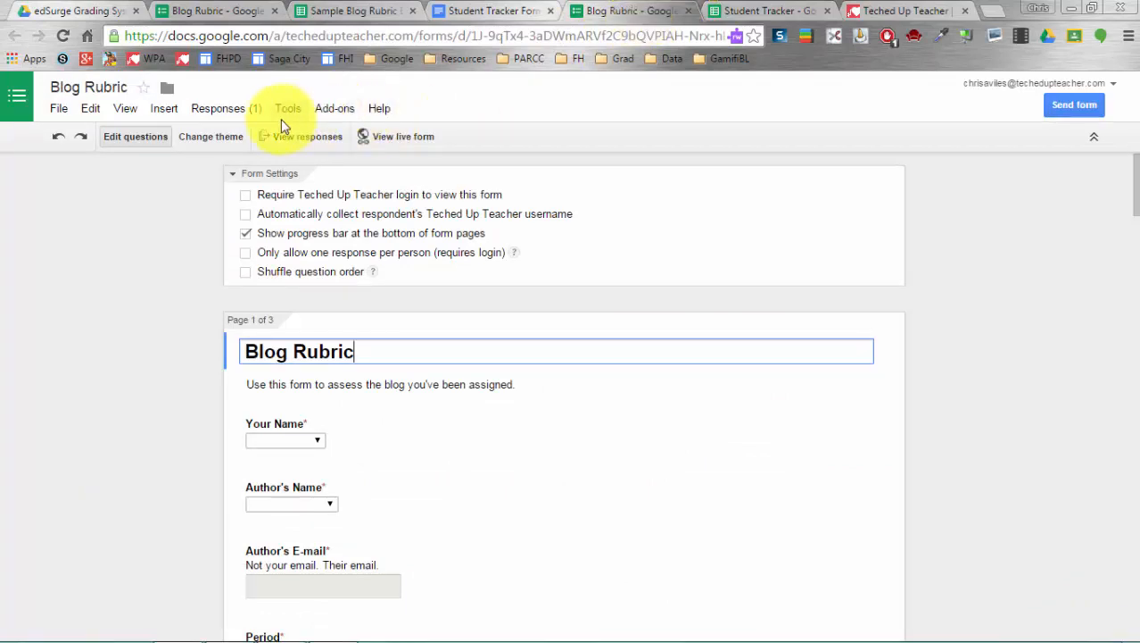
- Check the form's Responses options, then return to the Sample Blog Rubric Database sheet
left_click(253, 113)
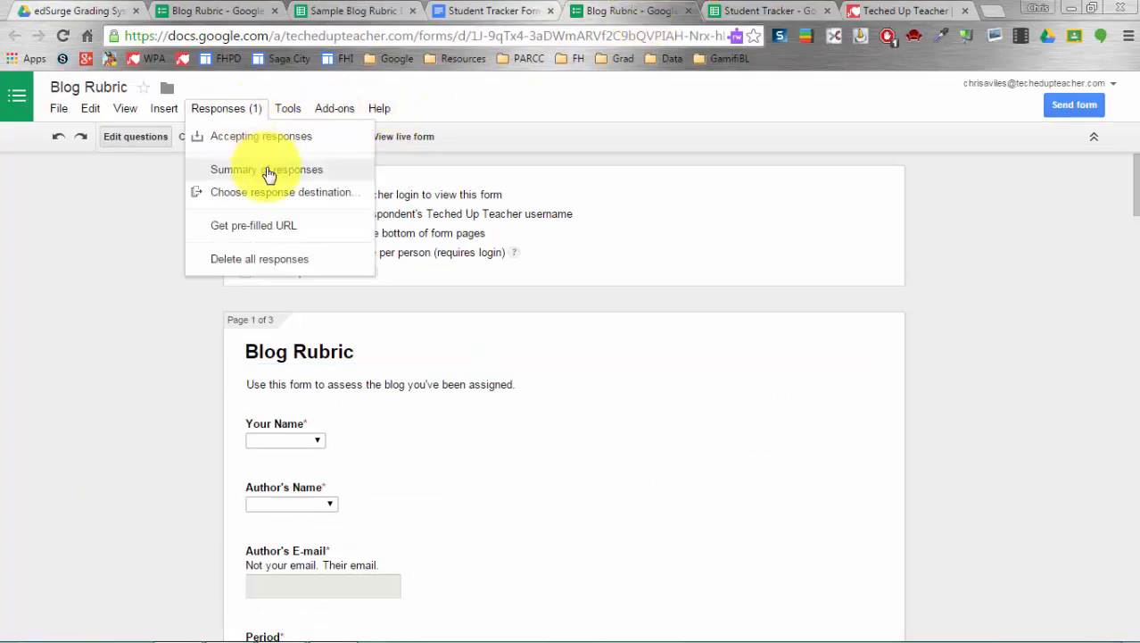
left_click(62, 246)
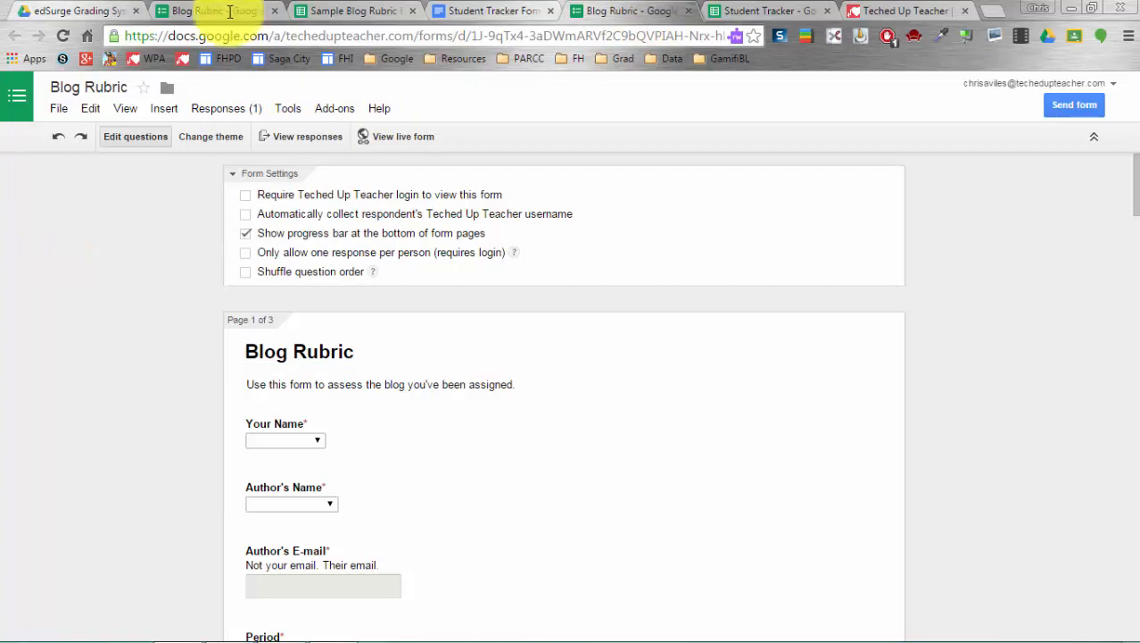
left_click(303, 11)
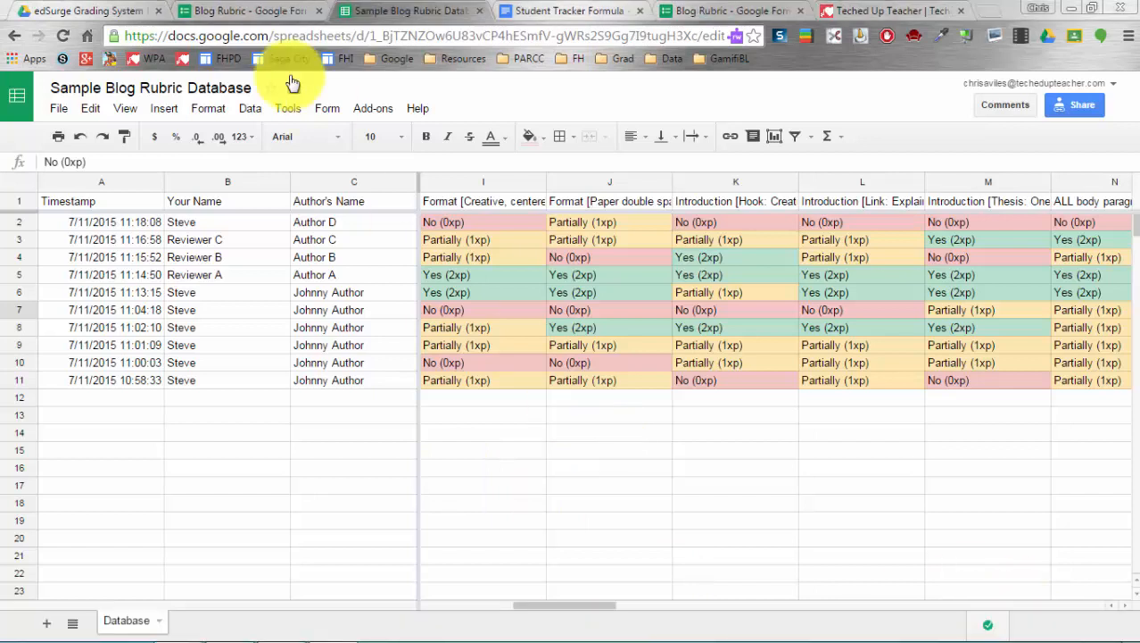
- Open the Student Tracker spreadsheet from Drive and inspect the query formula in cell A1
left_click(89, 12)
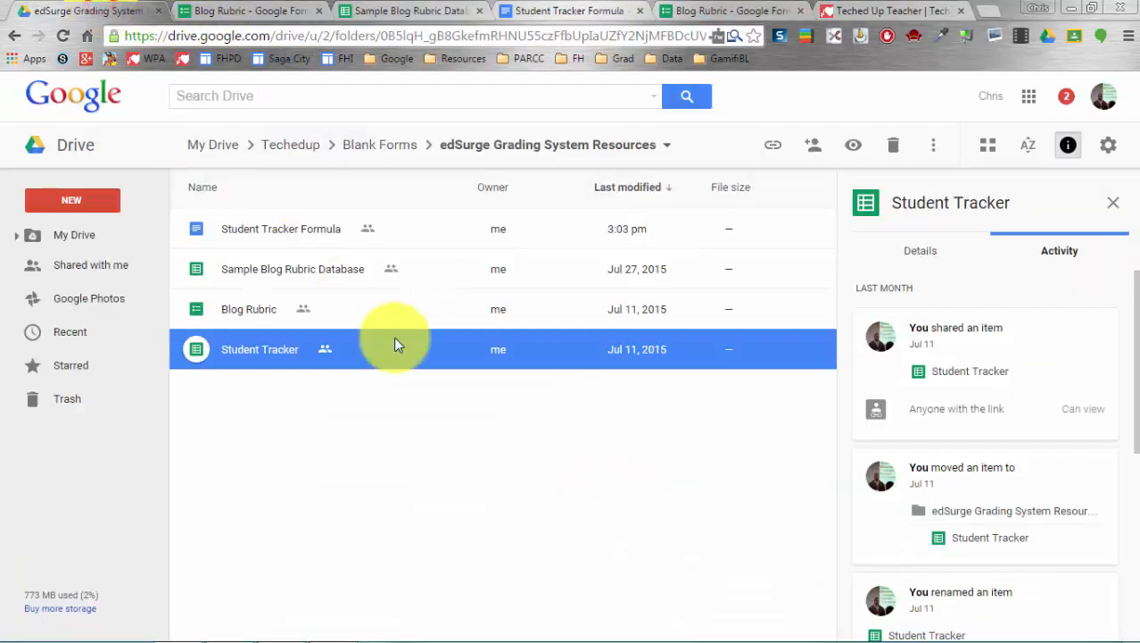
double_click(275, 364)
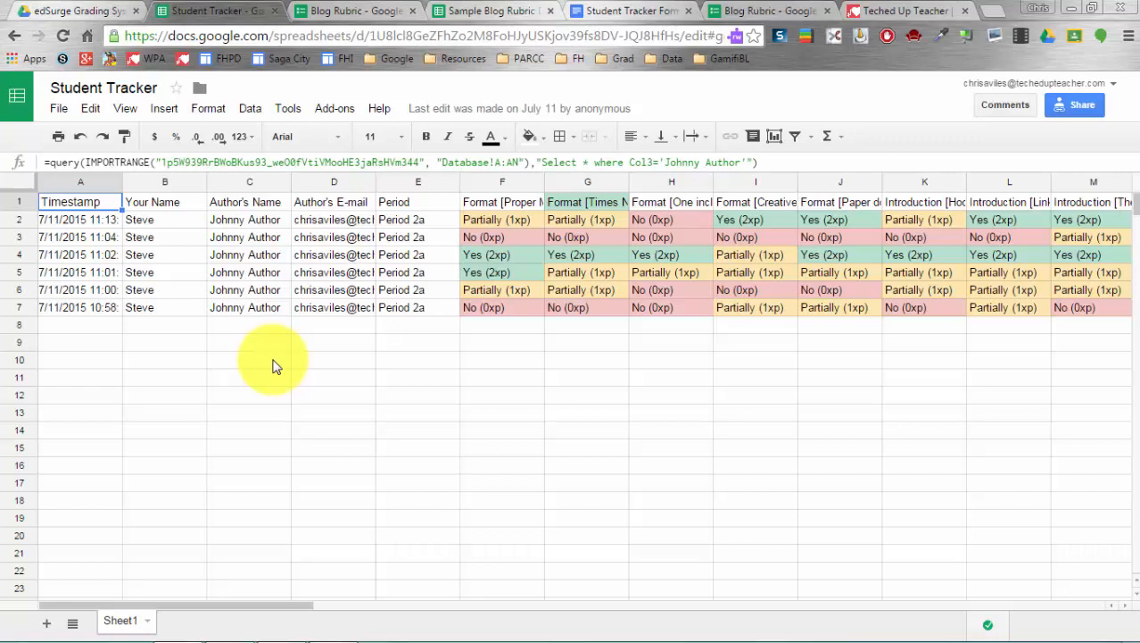
left_click(81, 220)
left_click(78, 203)
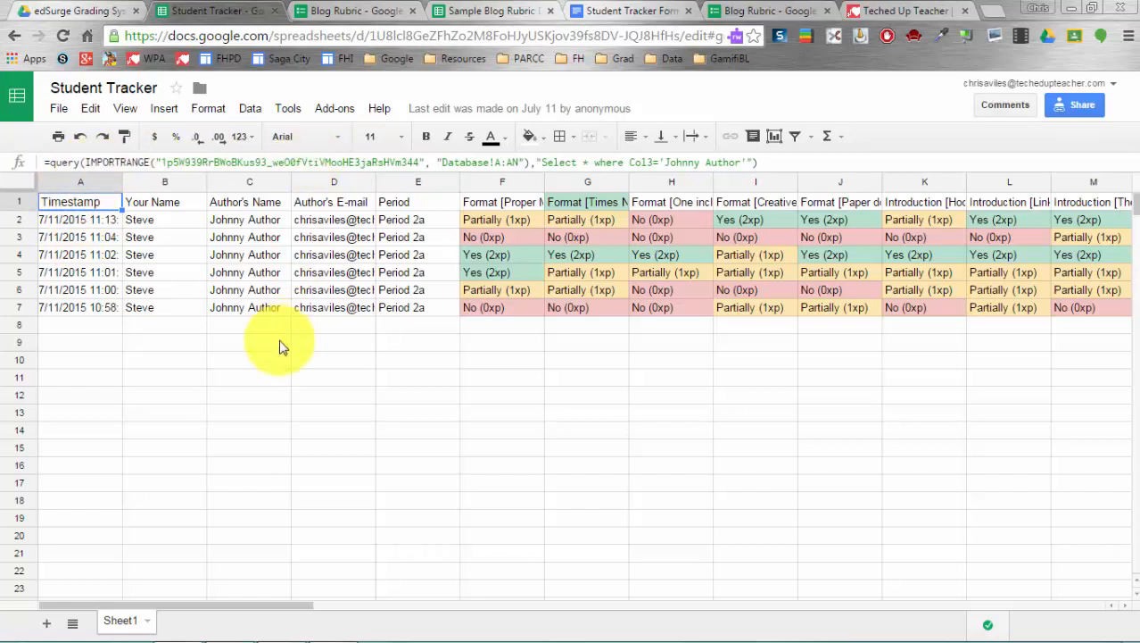
left_click(319, 12)
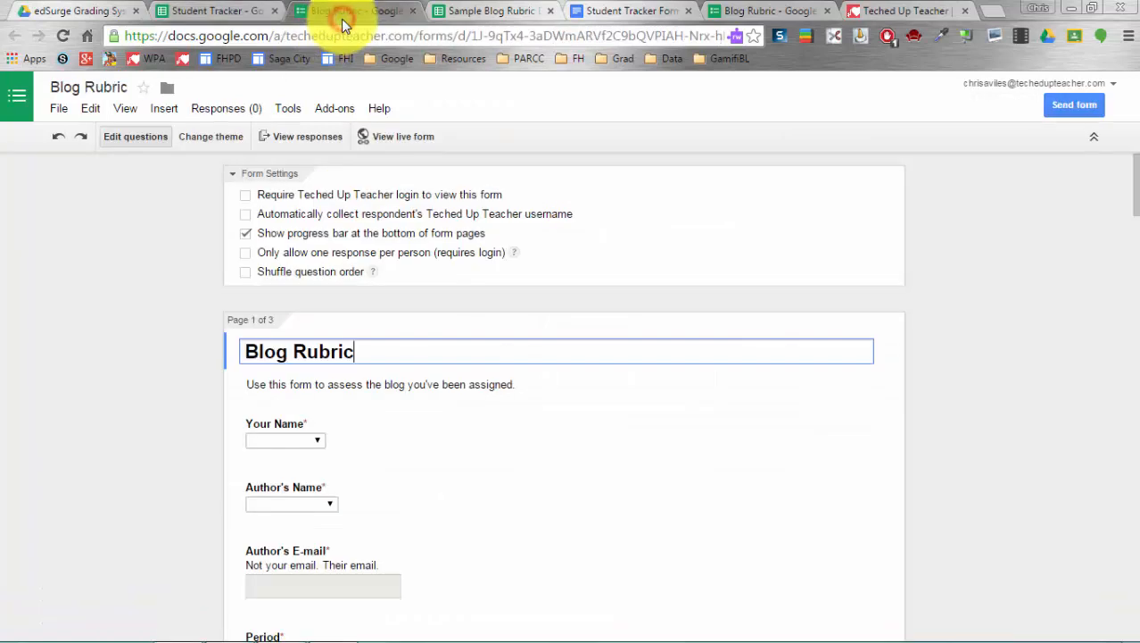
- Compare the Sample Blog Rubric Database with Student Tracker's six Johnny Author rubric rows
left_click(455, 11)
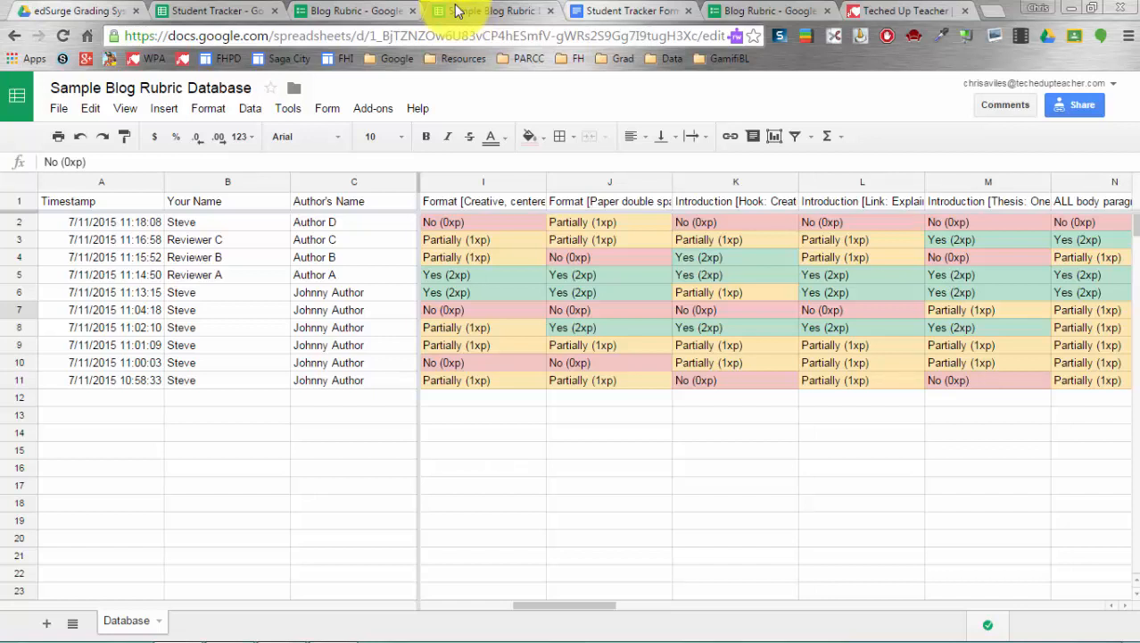
left_click(183, 11)
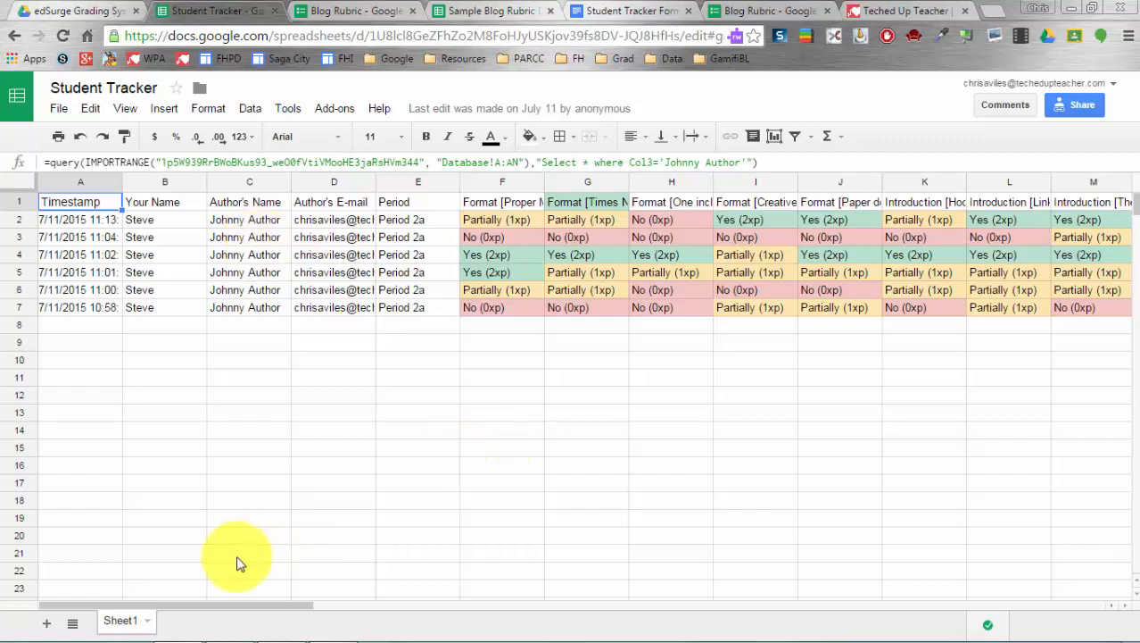
left_click_drag(241, 606, 198, 603)
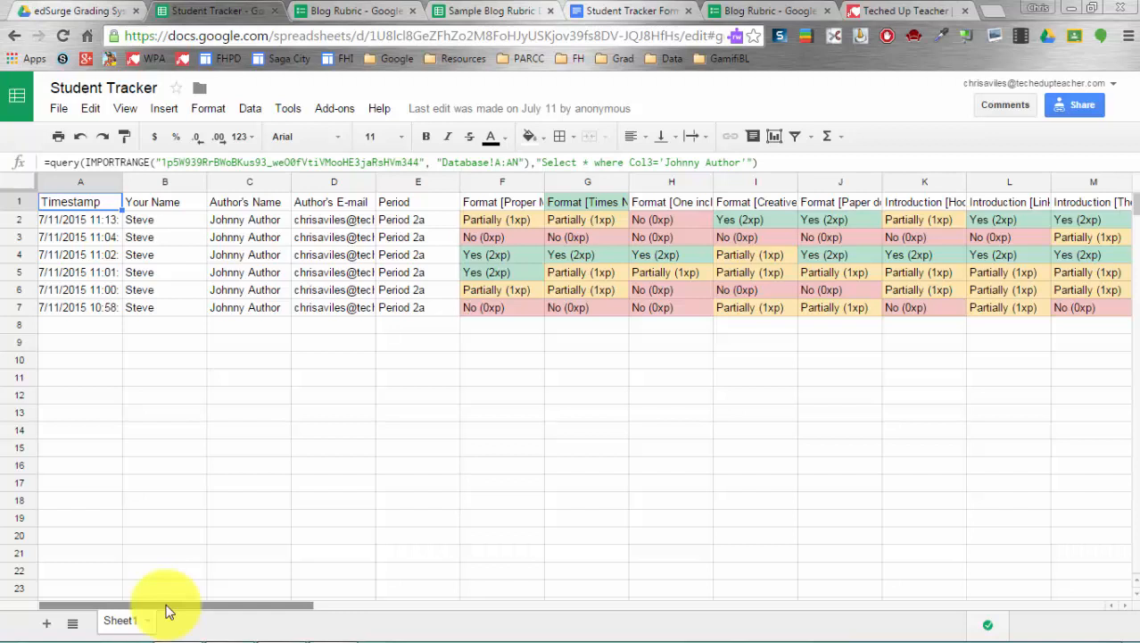
left_click(341, 114)
mouse_move(355, 143)
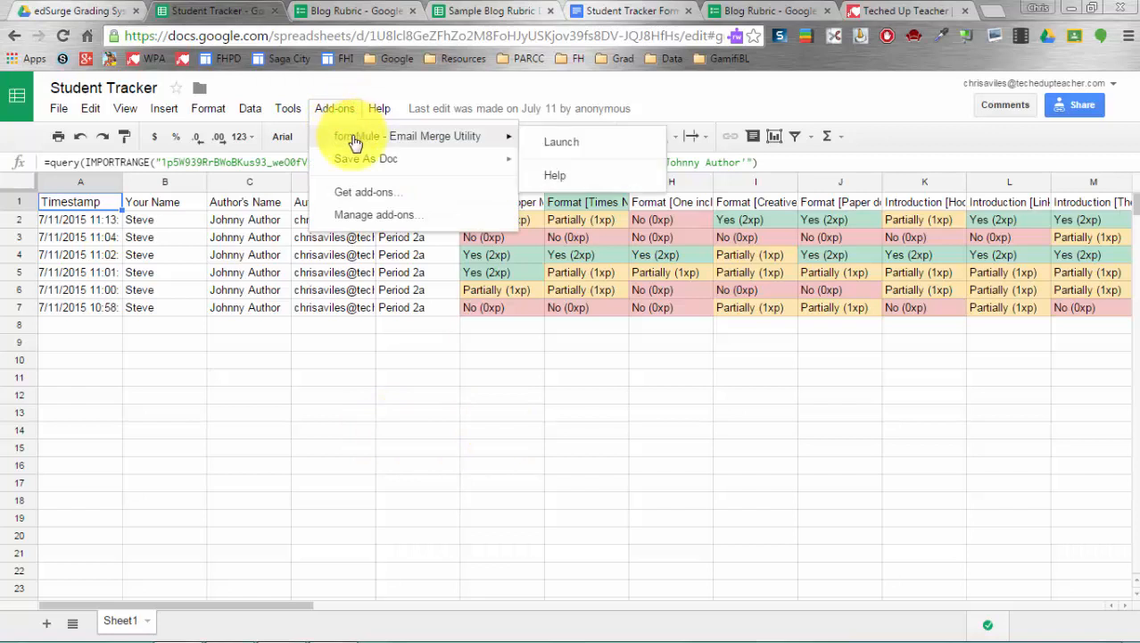
left_click(222, 443)
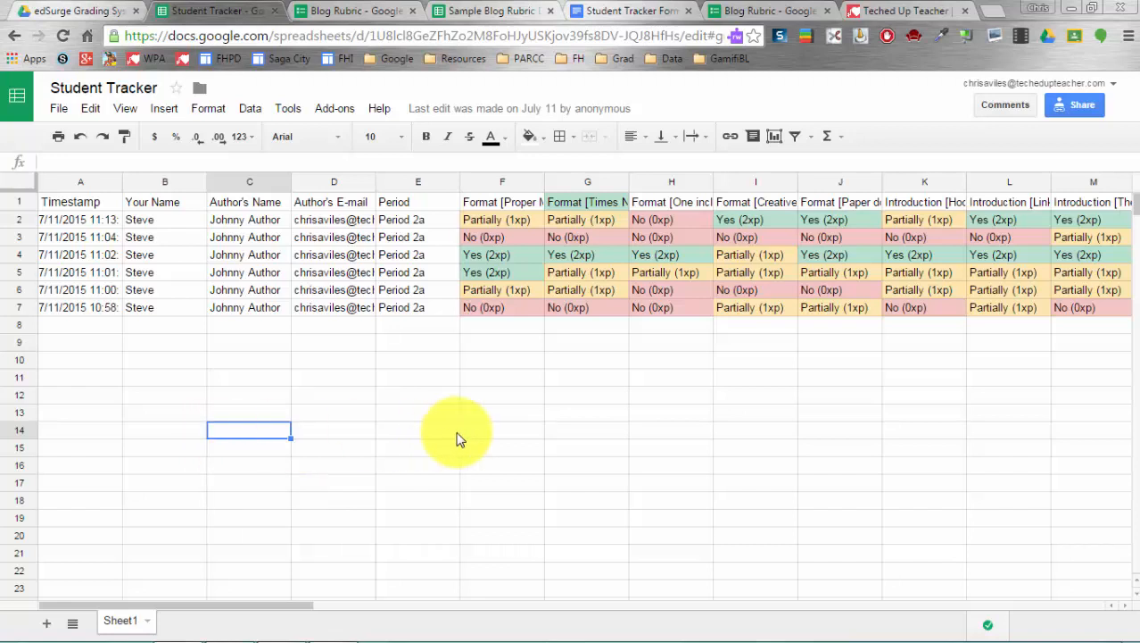
scroll(458, 438, "right", 9)
scroll(458, 438, "left", 9)
scroll(456, 439, "right", 6)
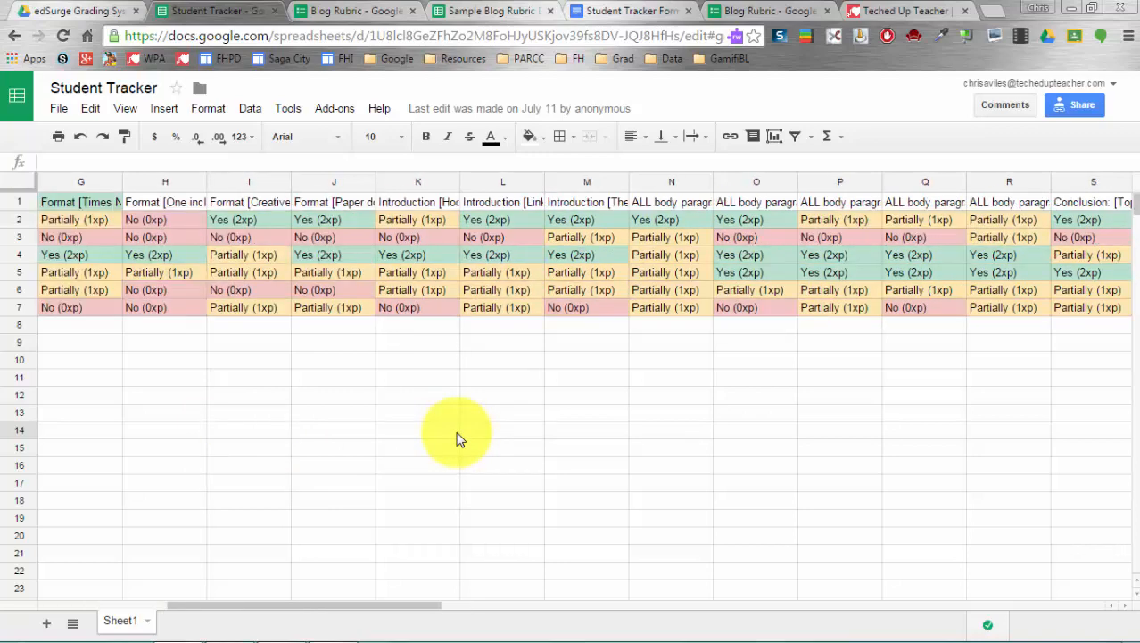
scroll(456, 438, "right", 20)
scroll(456, 439, "left", 12)
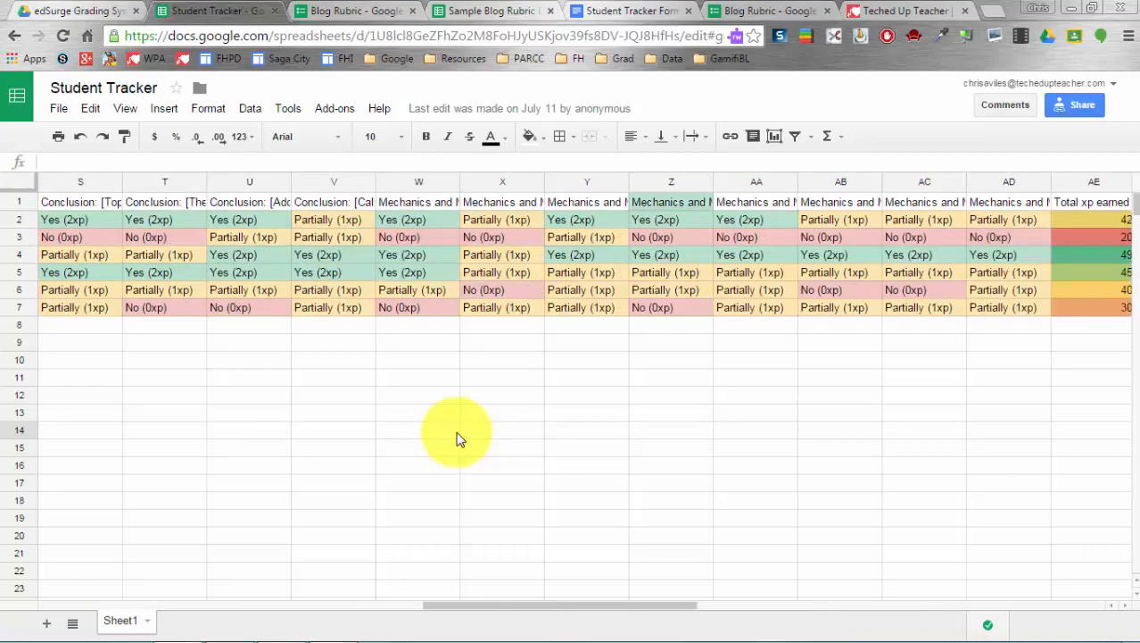
scroll(456, 438, "left", 18)
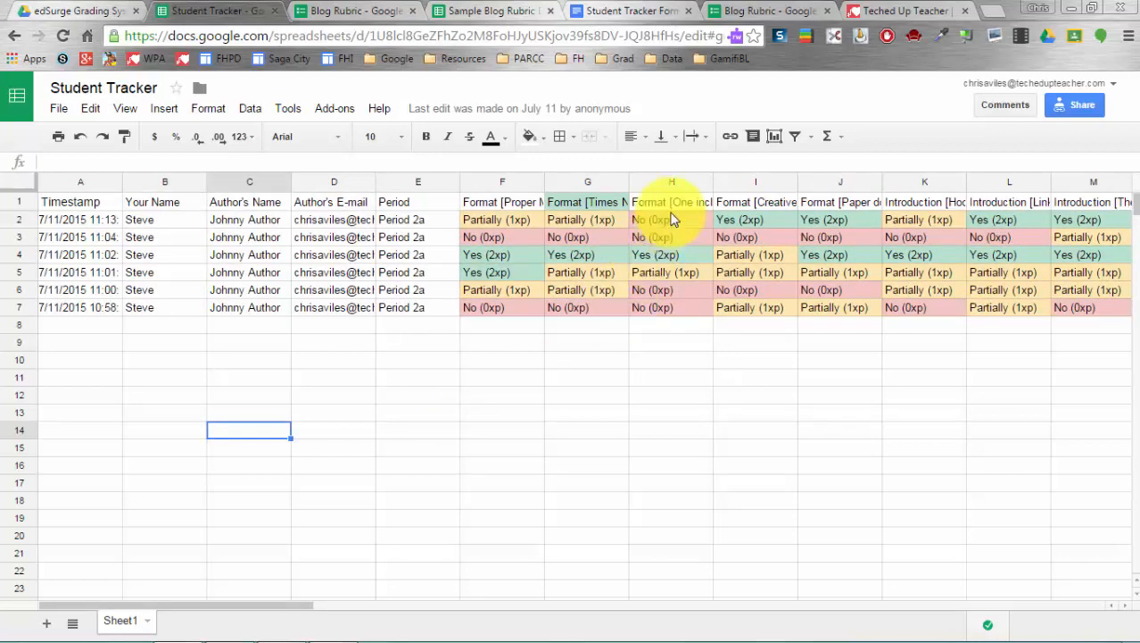
left_click(666, 181)
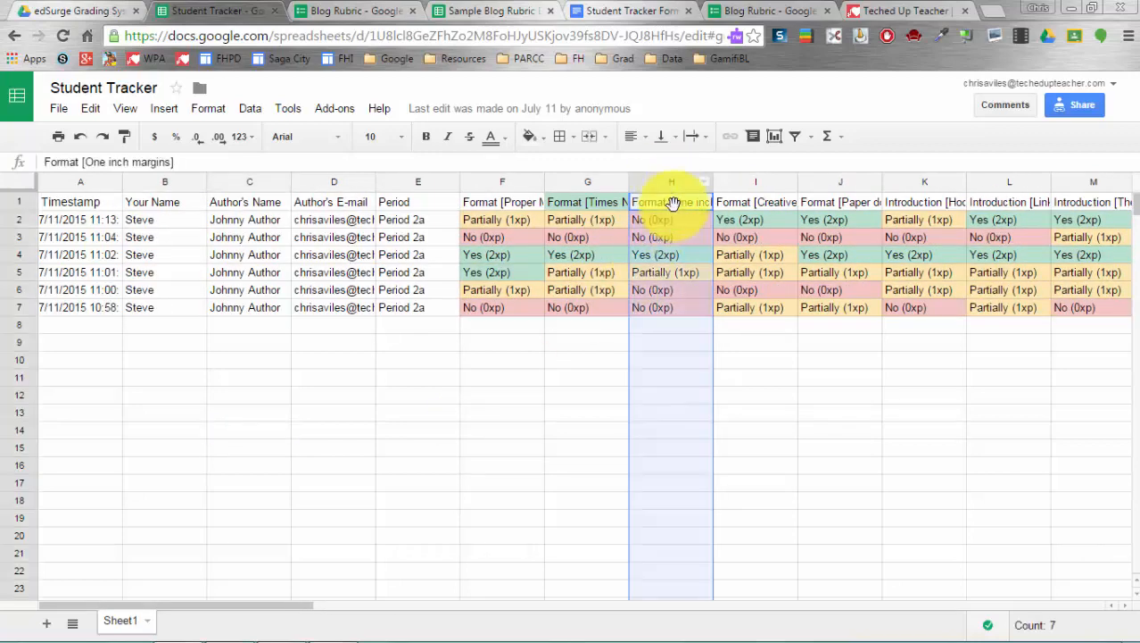
scroll(724, 388, "right", 3)
left_click(724, 387)
scroll(724, 387, "right", 9)
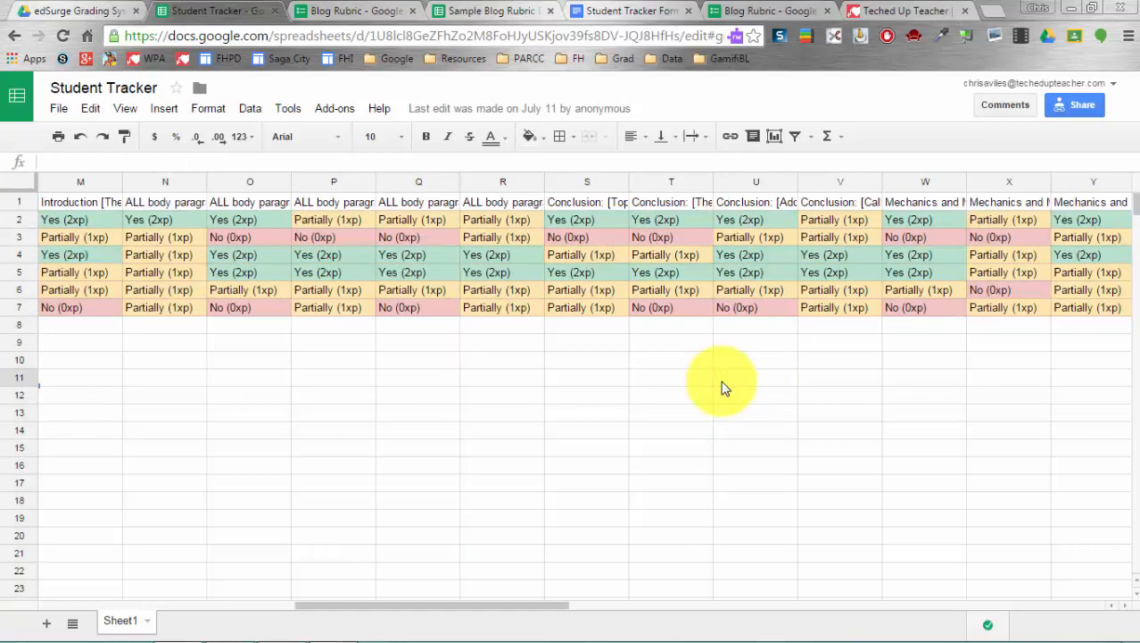
scroll(725, 387, "right", 6)
scroll(724, 387, "right", 9)
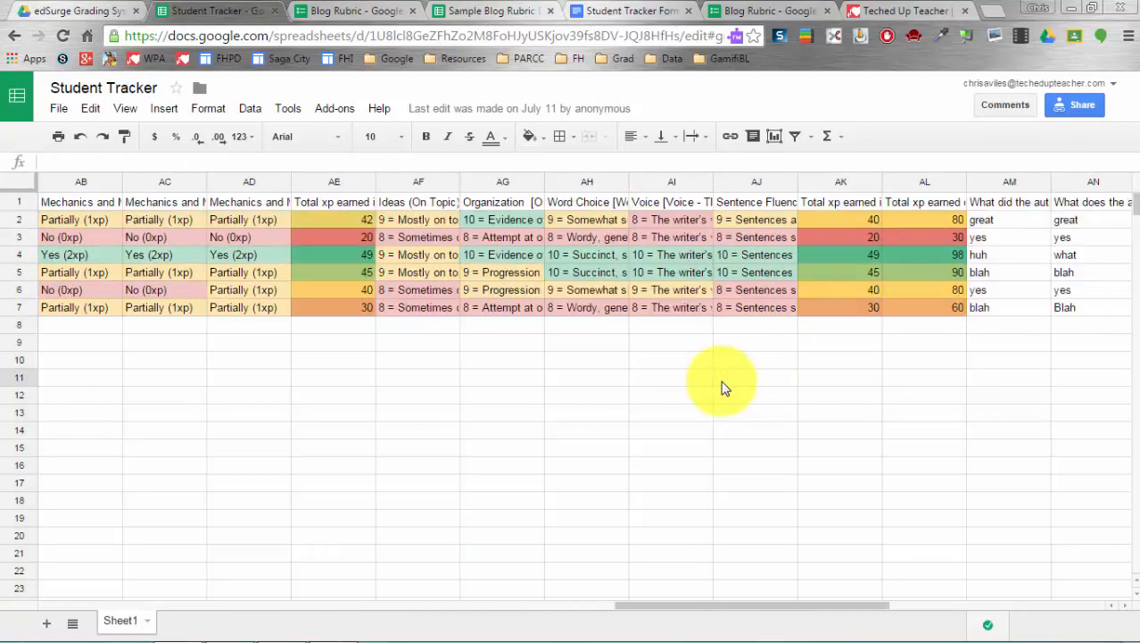
scroll(725, 388, "left", 20)
scroll(724, 387, "right", 20)
left_click(754, 182)
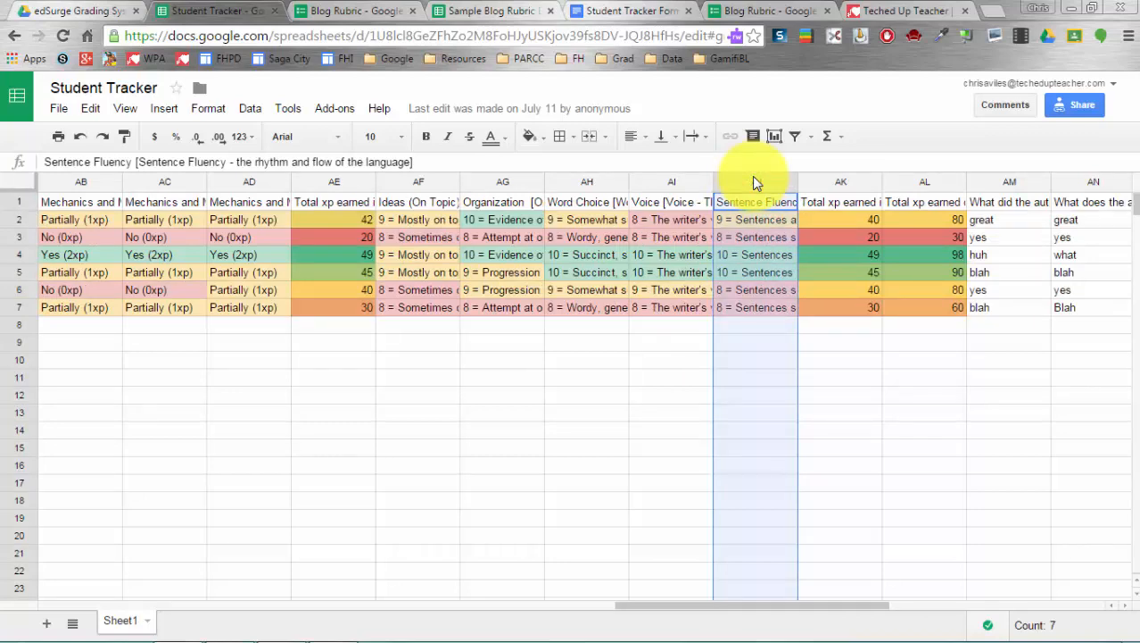
scroll(593, 402, "left", 20)
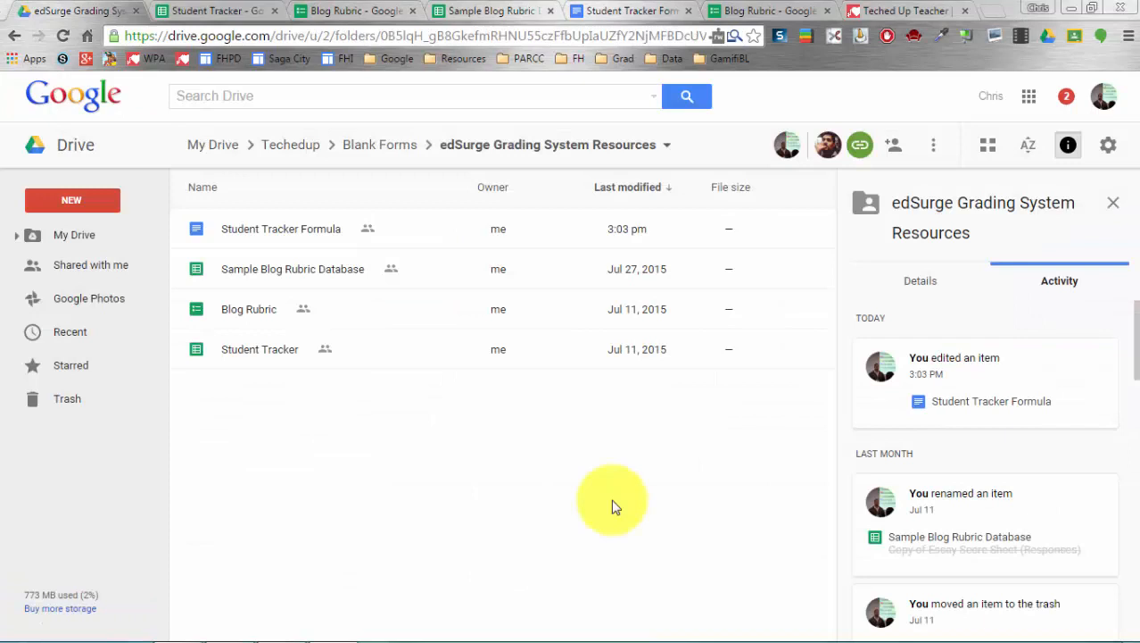
- Create a blank Google Sheets spreadsheet, confirming creation in the shared edSurge folder
left_click(76, 204)
left_click(75, 204)
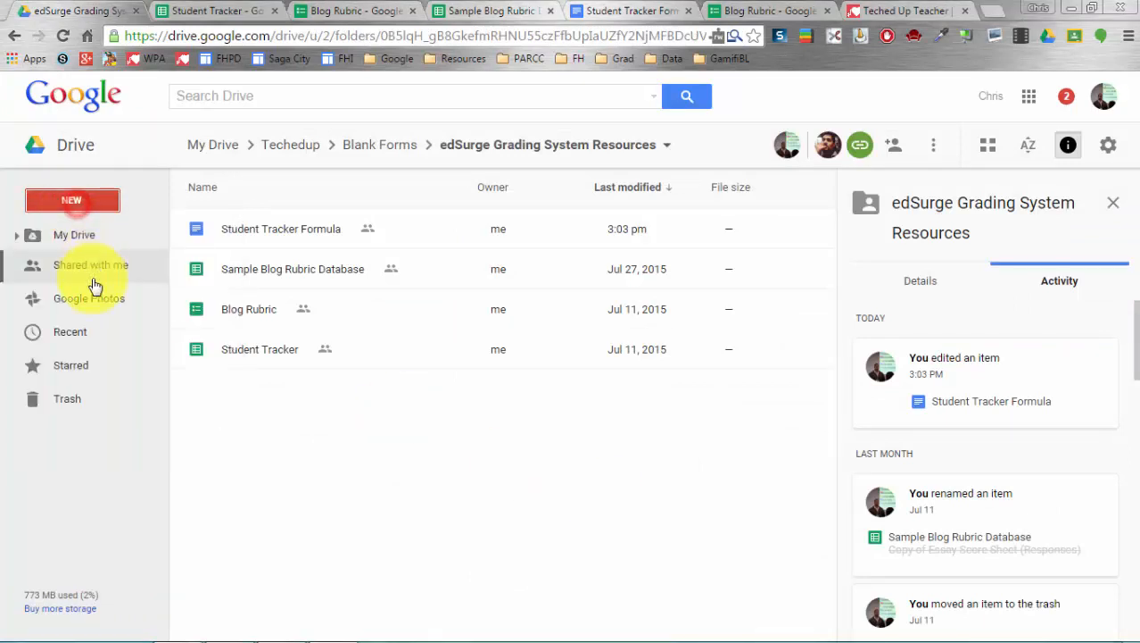
left_click(93, 201)
left_click(123, 374)
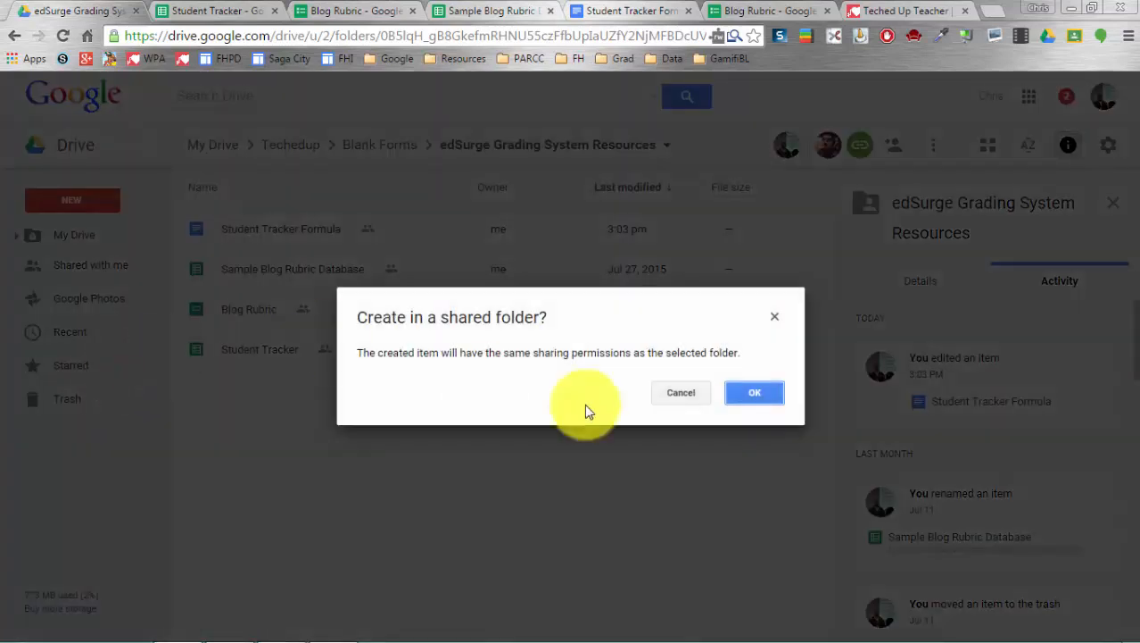
left_click(754, 393)
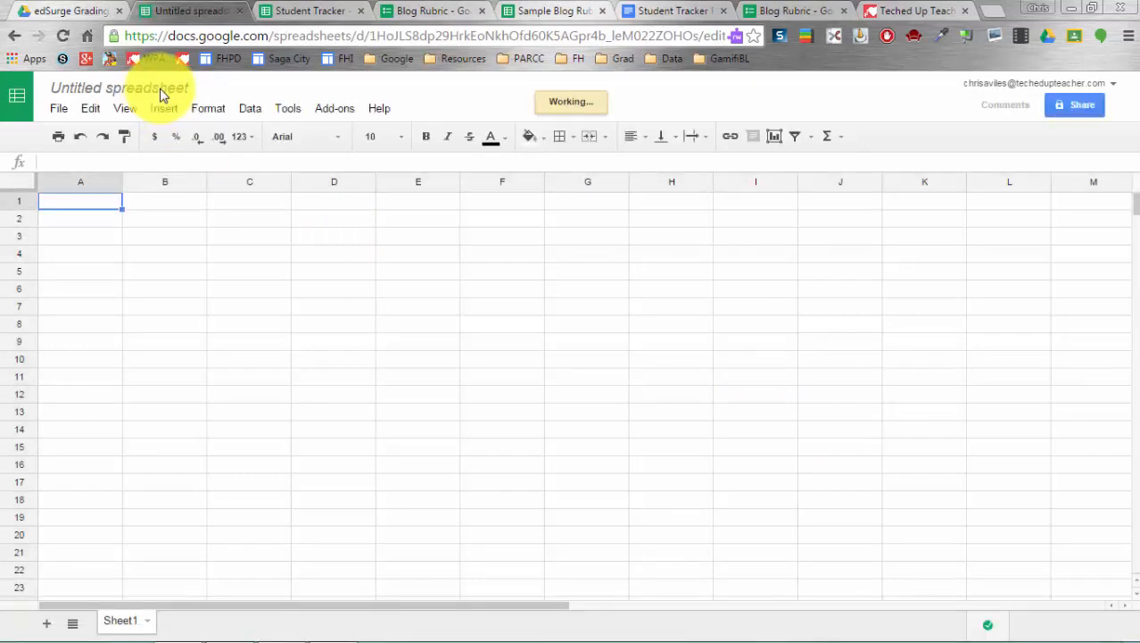
- Rename the Untitled spreadsheet to 'Johnny Authors Essay Sheet'
double_click(161, 87)
left_click(161, 87)
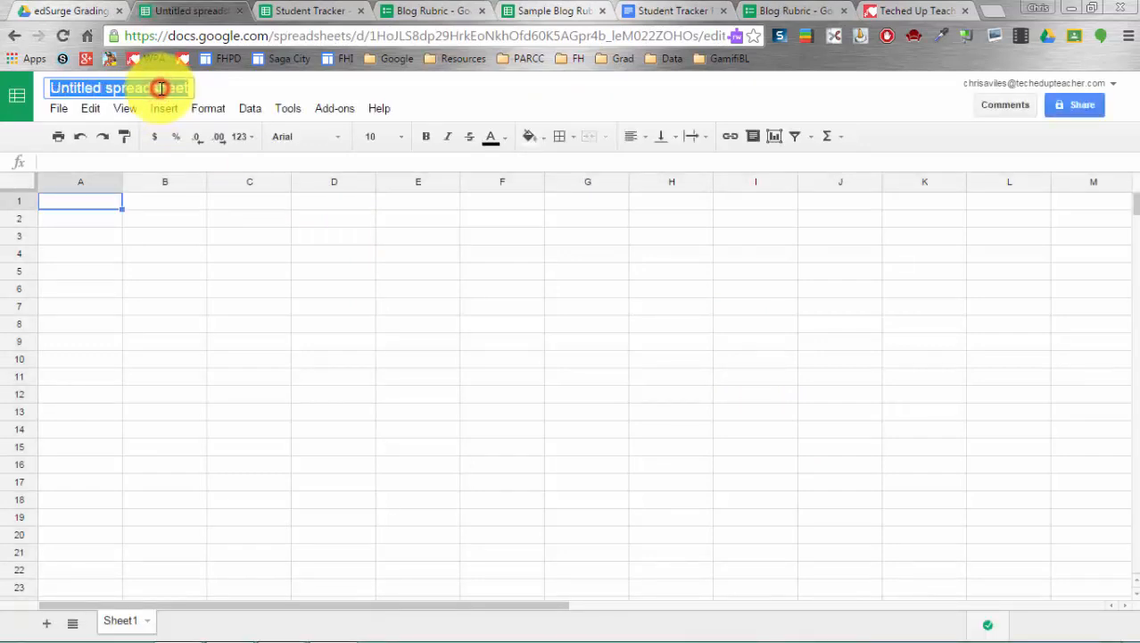
type("Johnny ")
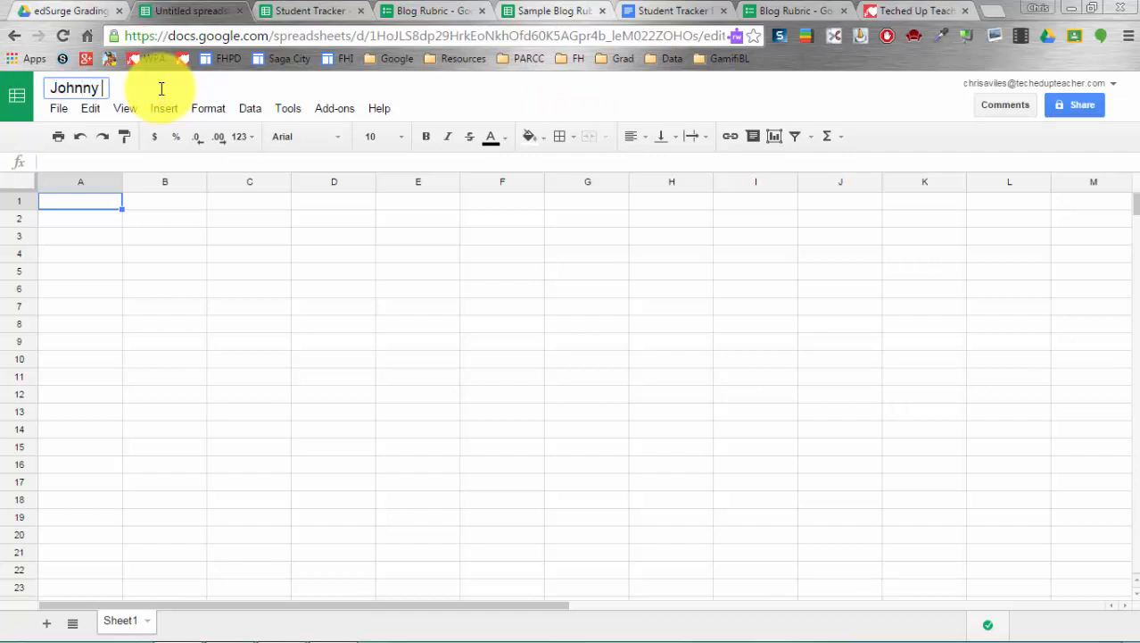
type("Authors Essay Sheet")
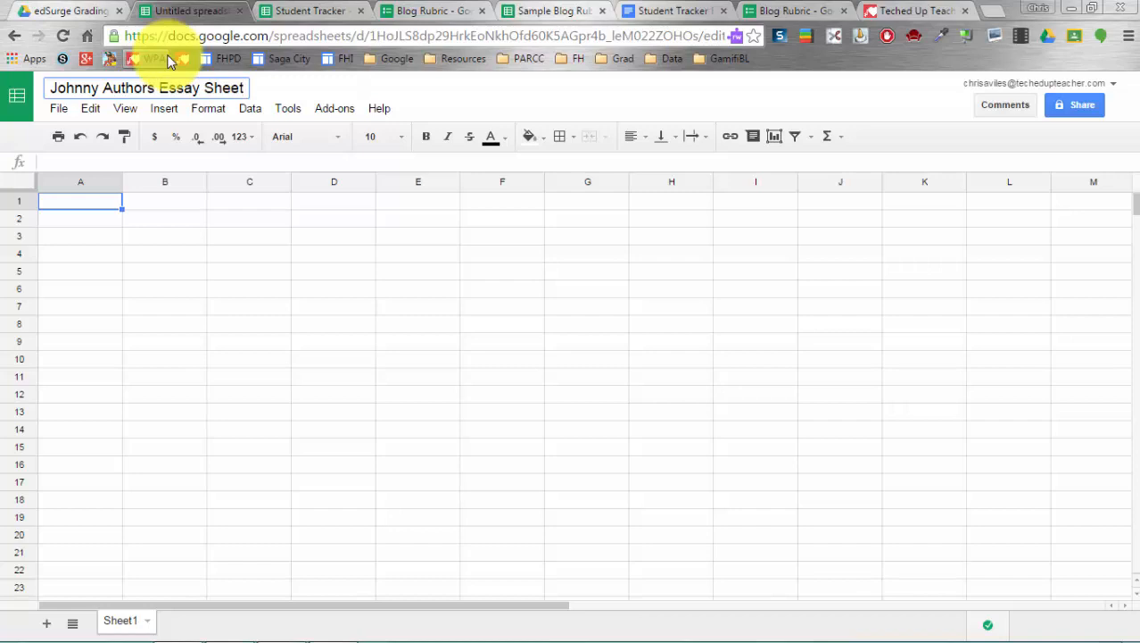
left_click(245, 271)
left_click(44, 9)
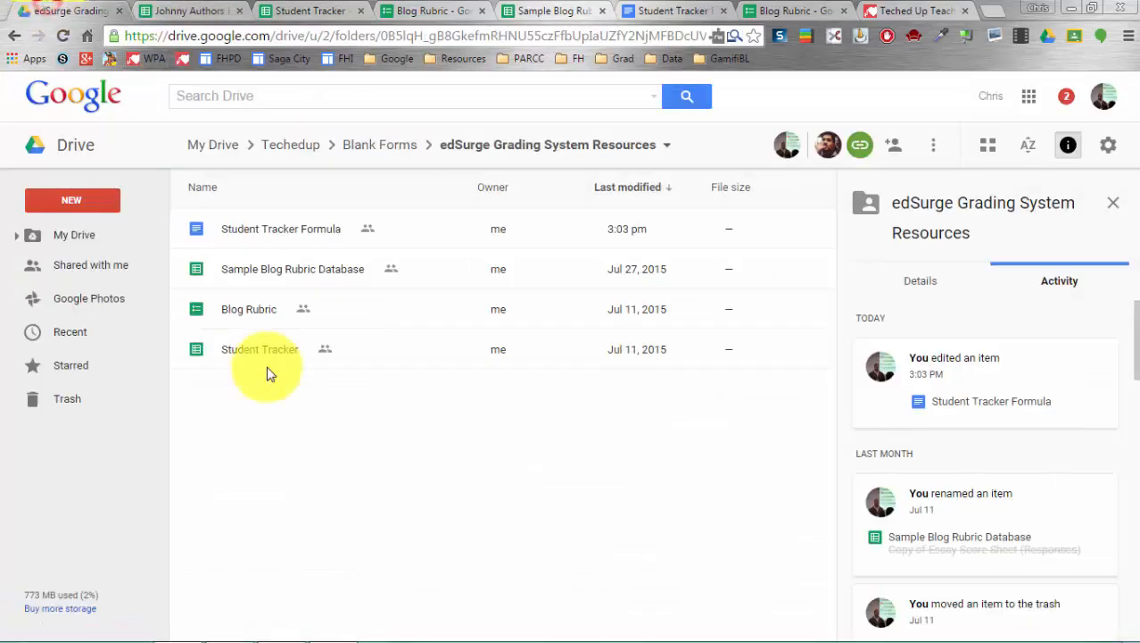
- Check the new sheet and the database, then open the Student Tracker Formula document
left_click(205, 11)
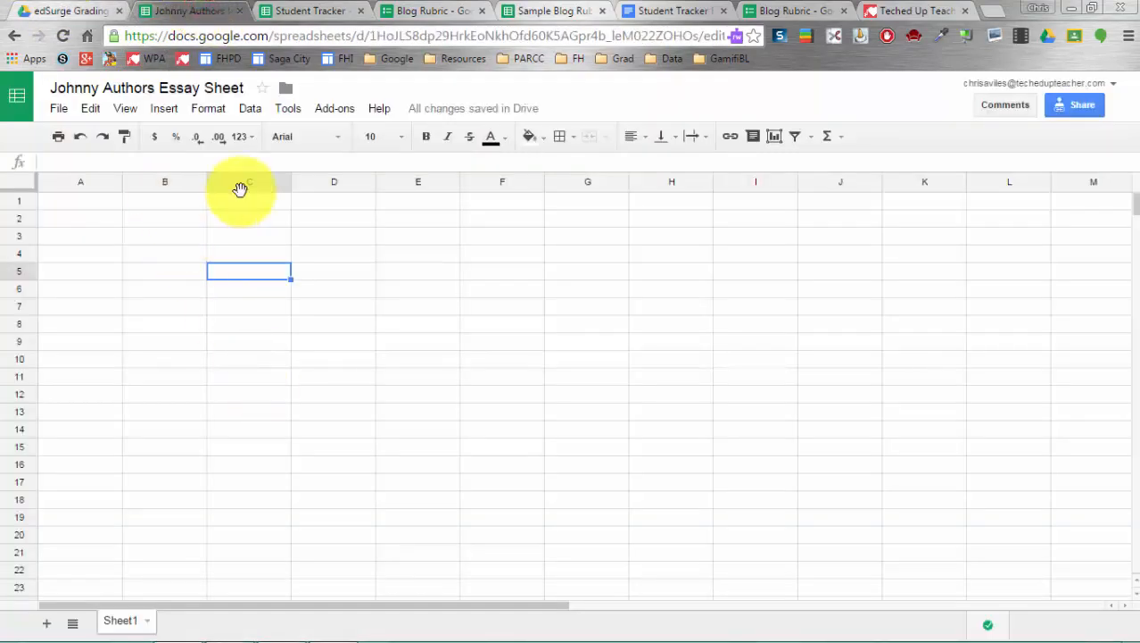
left_click(515, 12)
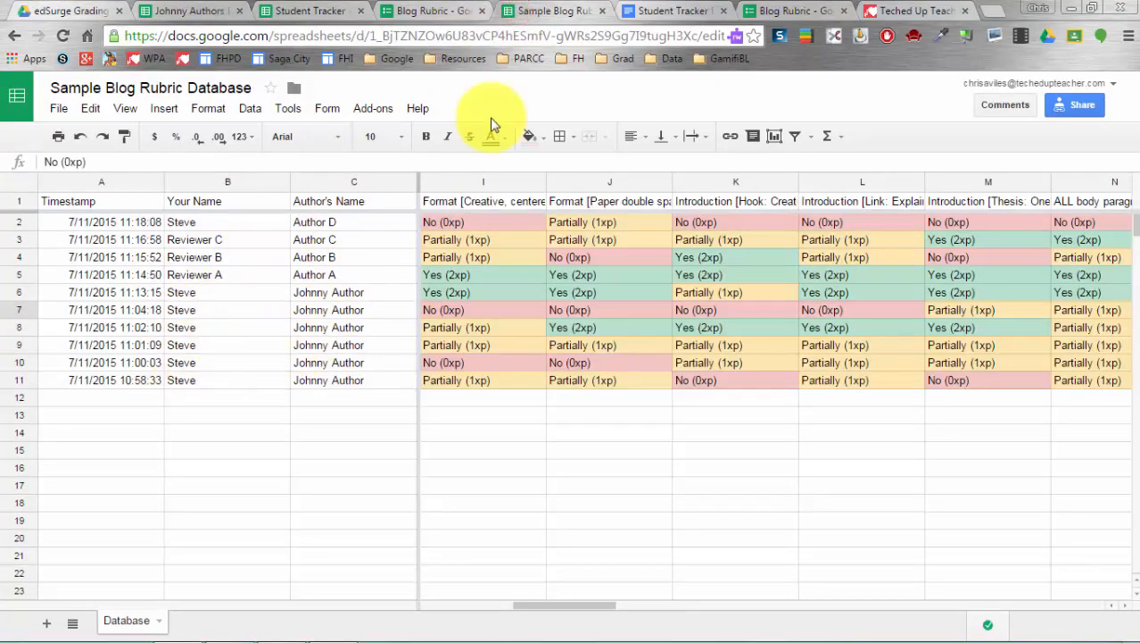
left_click(87, 11)
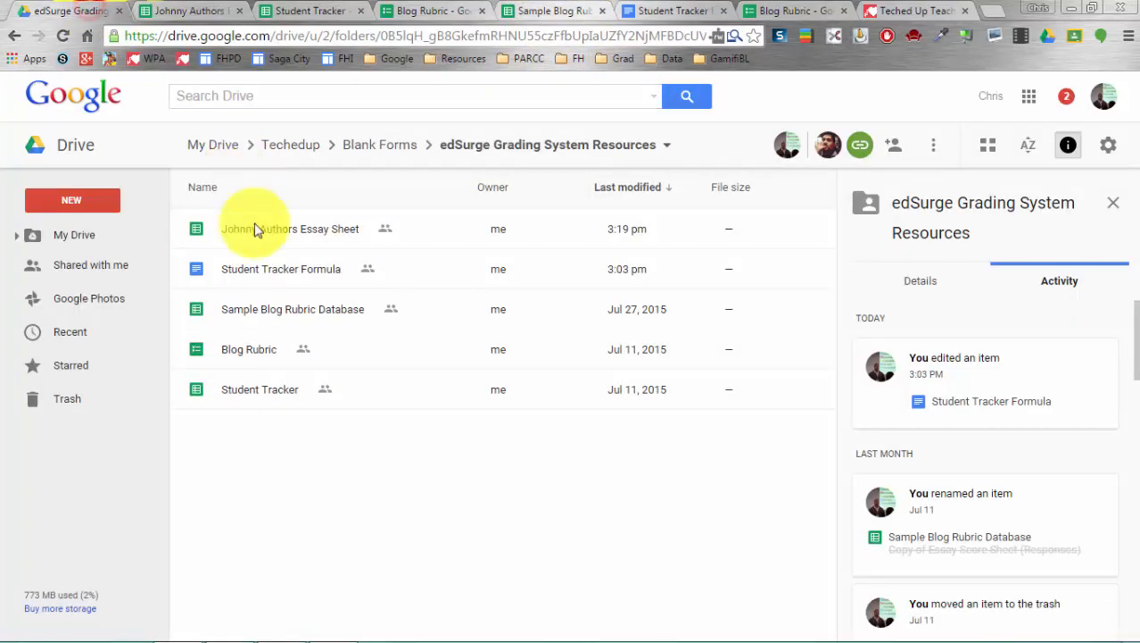
left_click(275, 271)
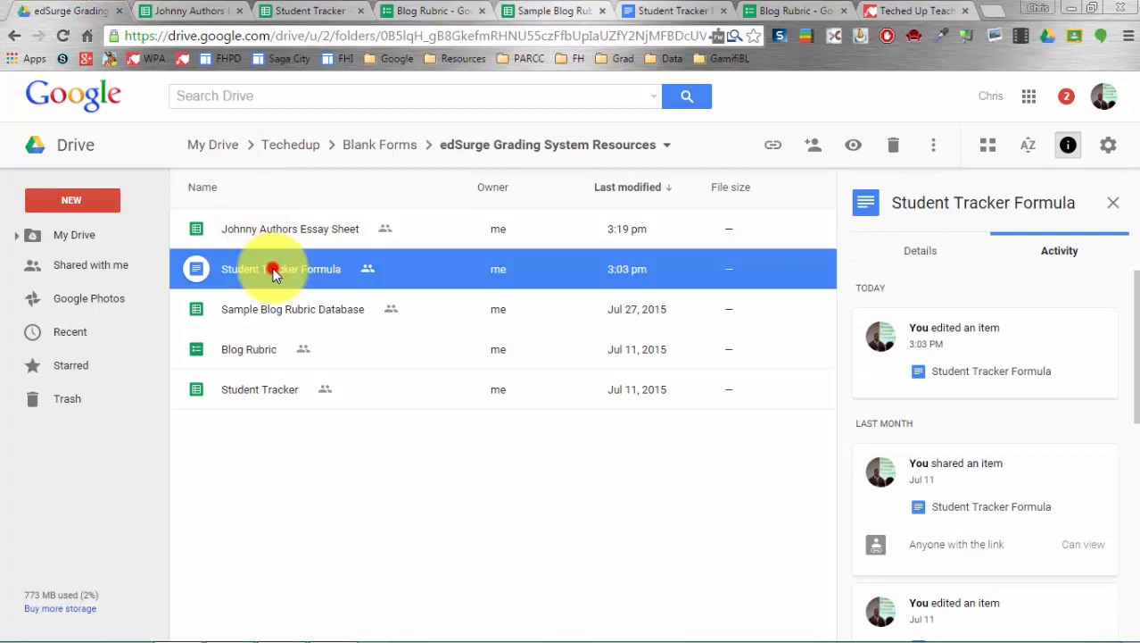
double_click(275, 271)
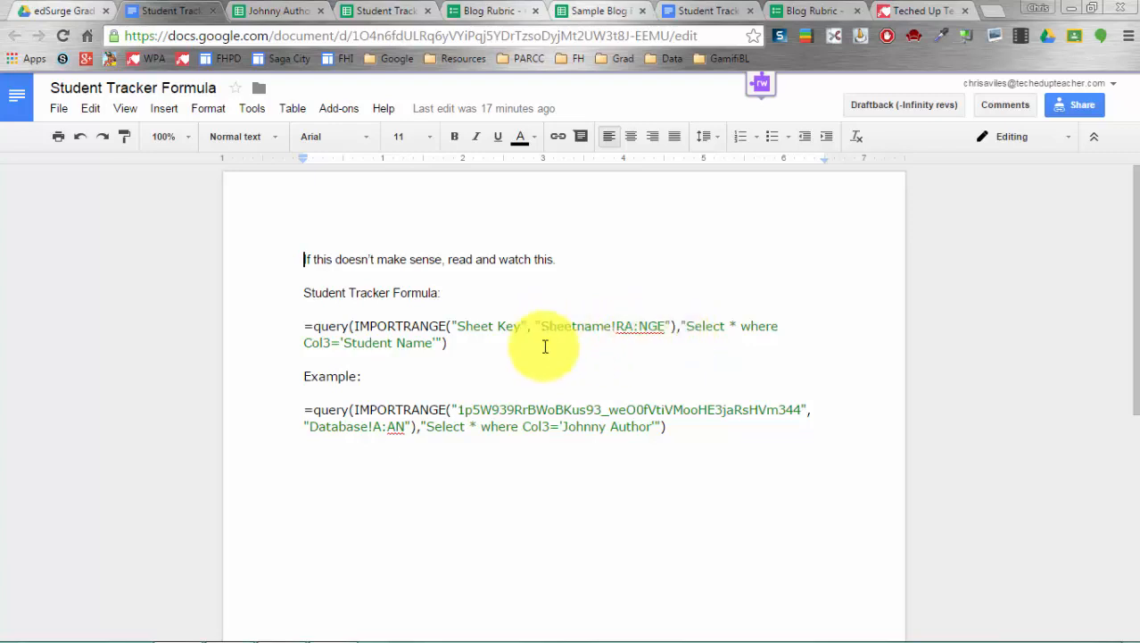
- Highlight the Sheet Key, range and Student Name placeholders in the template formula
left_click_drag(458, 326, 671, 323)
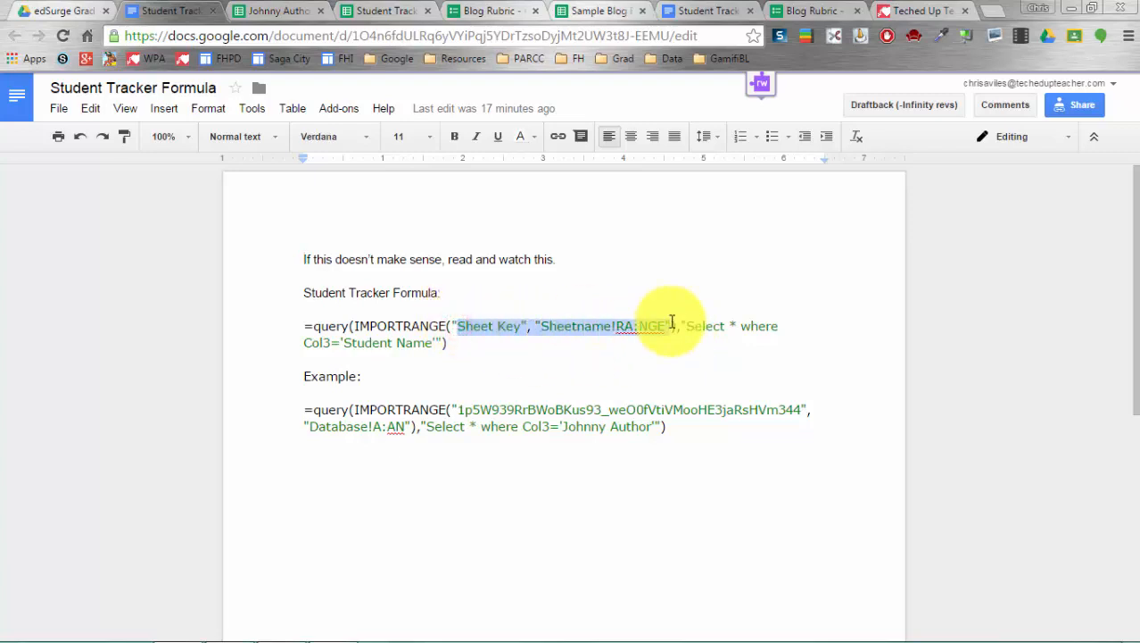
left_click(700, 325)
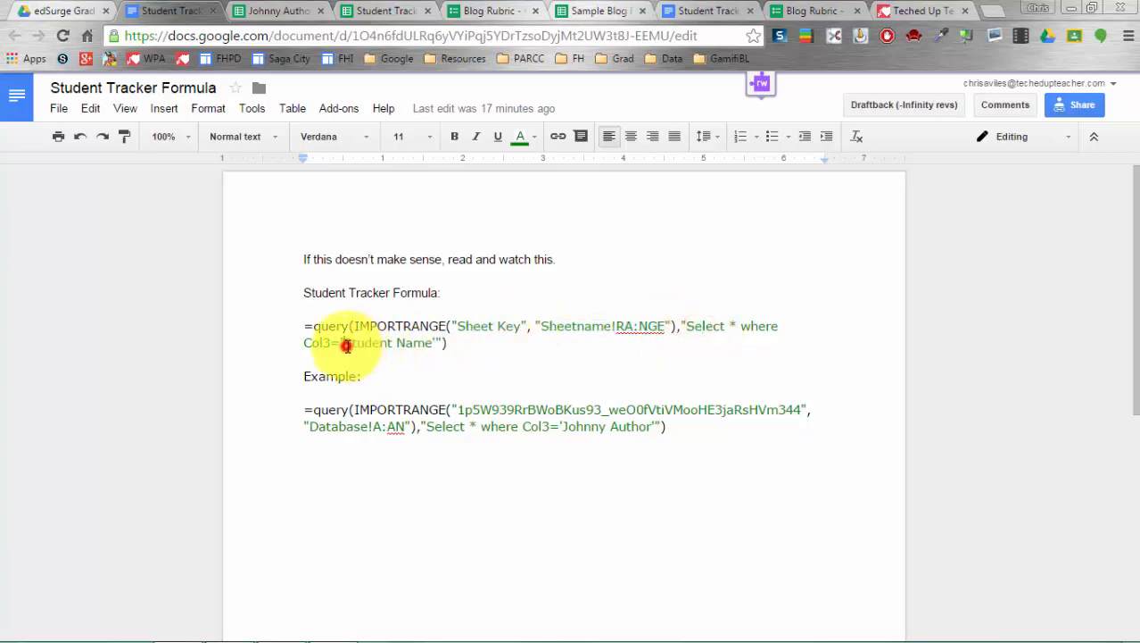
left_click_drag(346, 346, 429, 347)
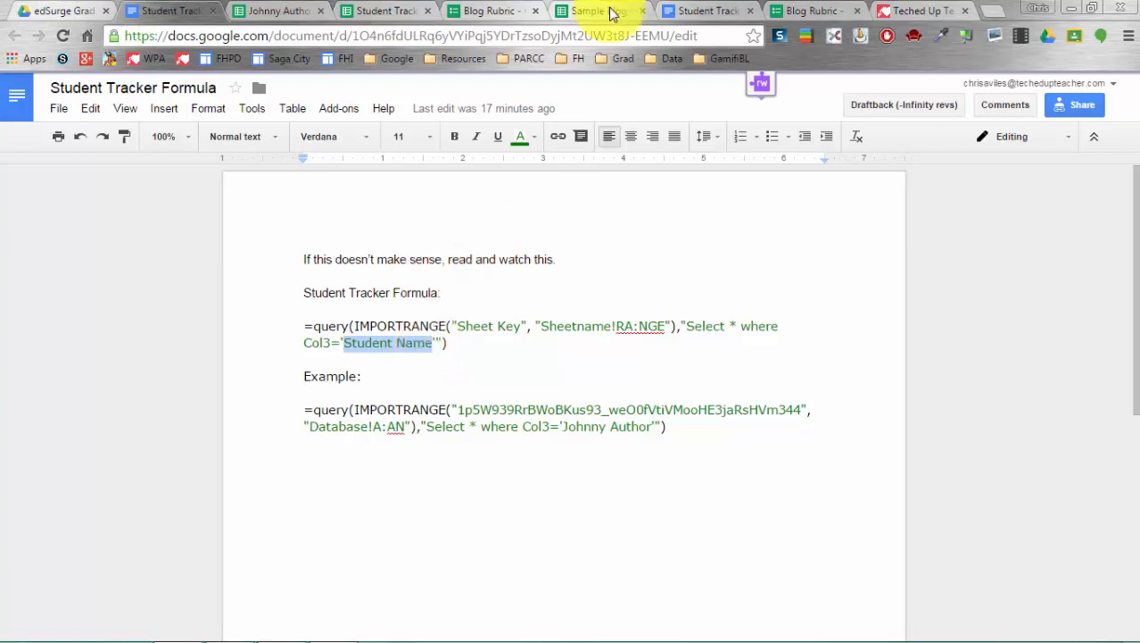
left_click(612, 13)
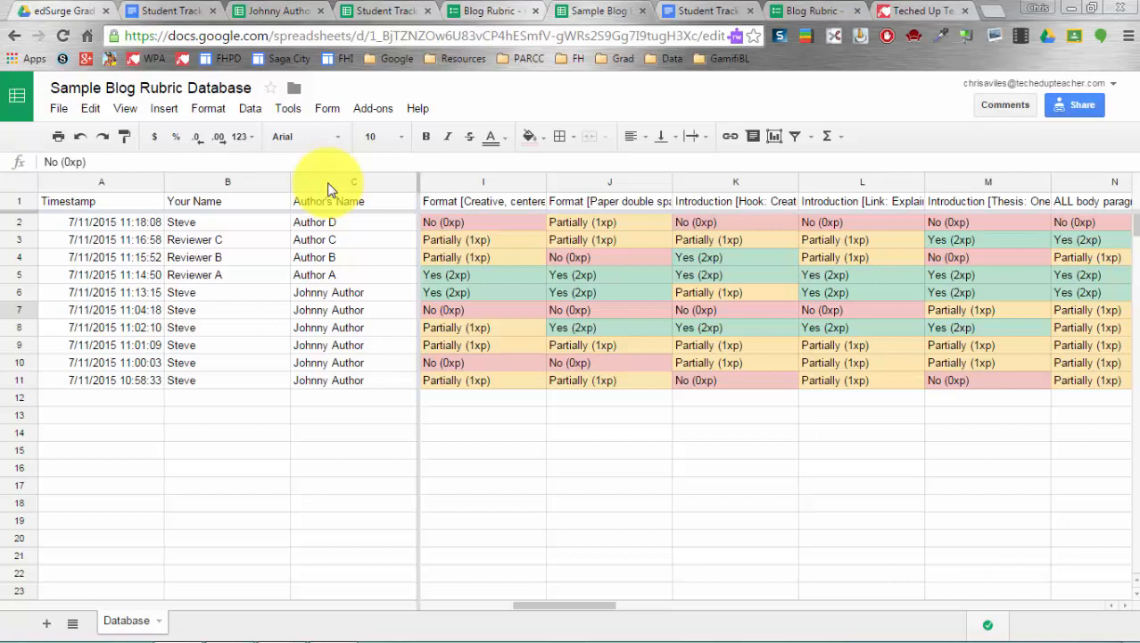
- Highlight the spreadsheet key in the example IMPORTRANGE formula
left_click(260, 10)
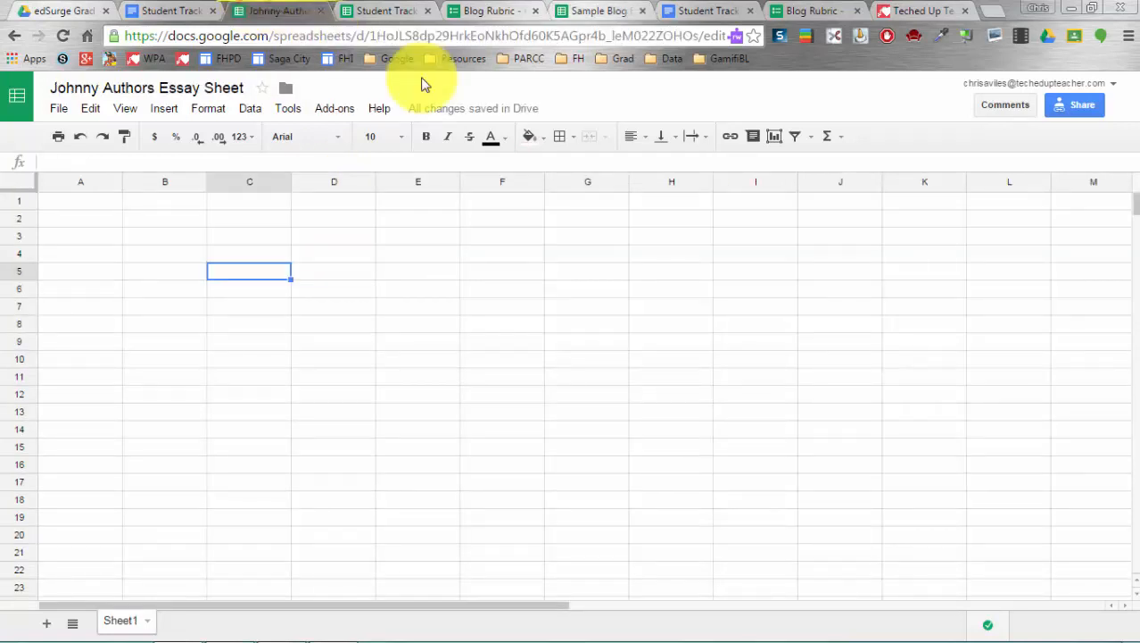
left_click(174, 11)
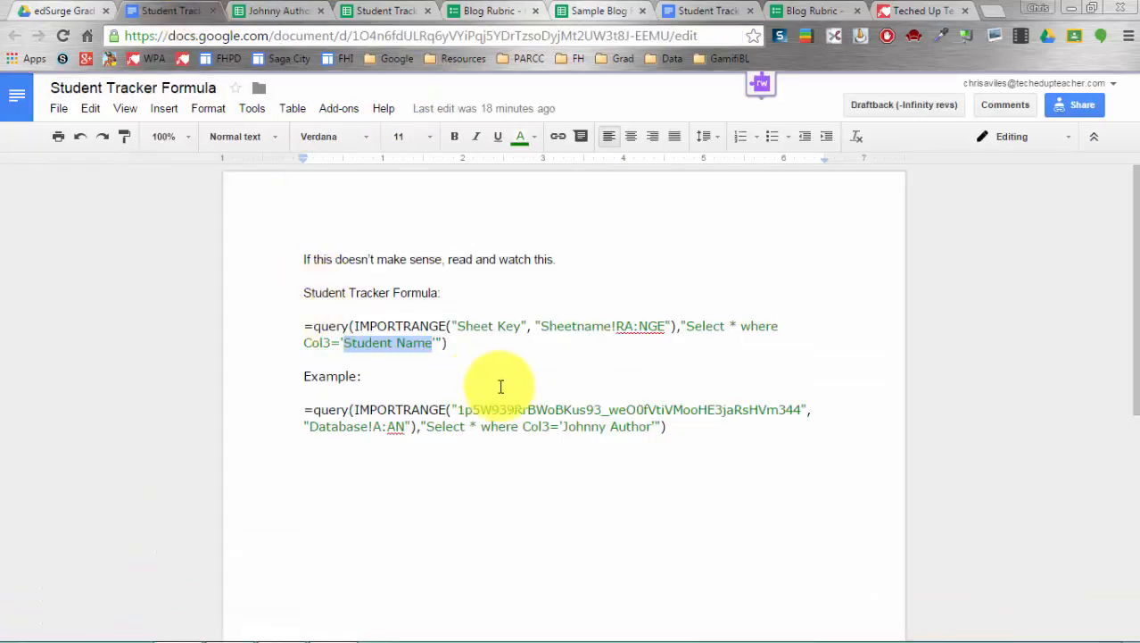
left_click_drag(459, 410, 801, 410)
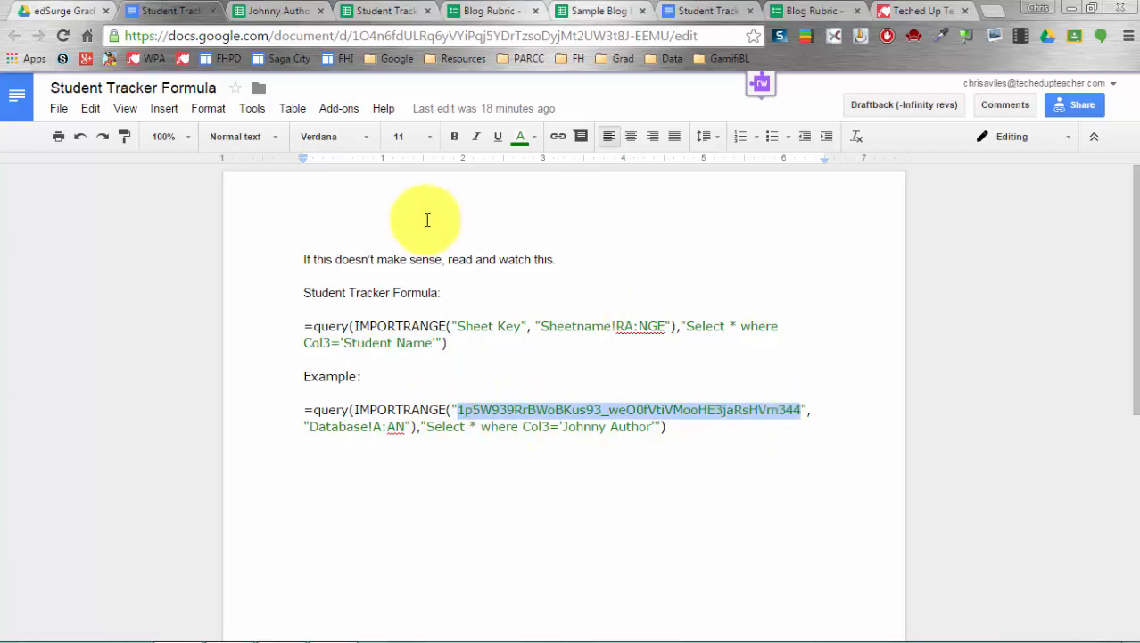
left_click(374, 10)
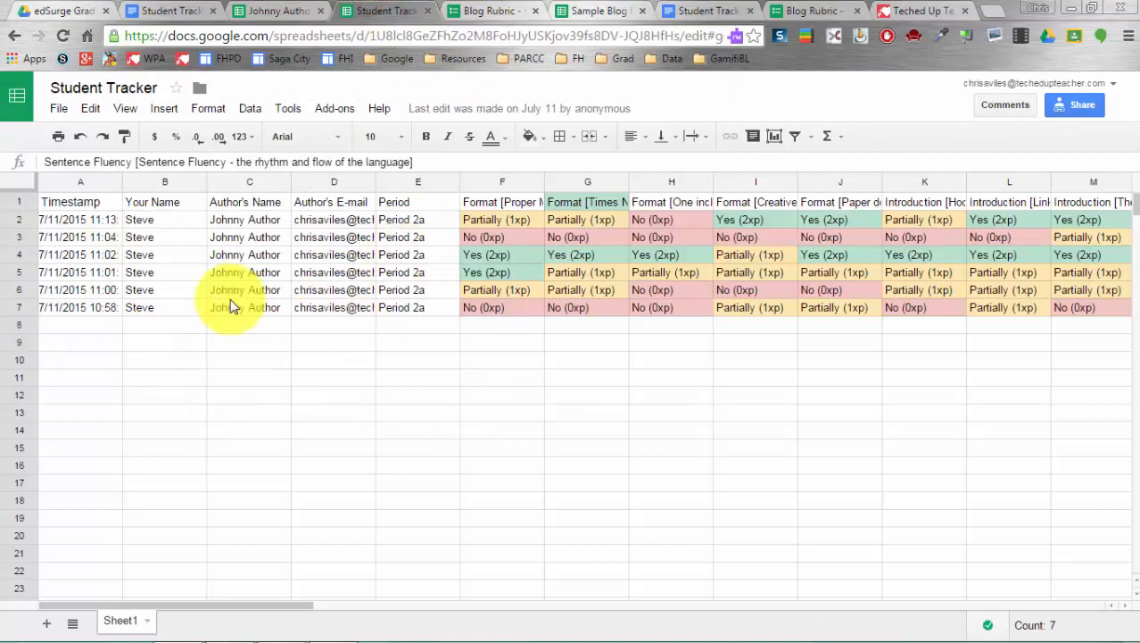
left_click(1084, 107)
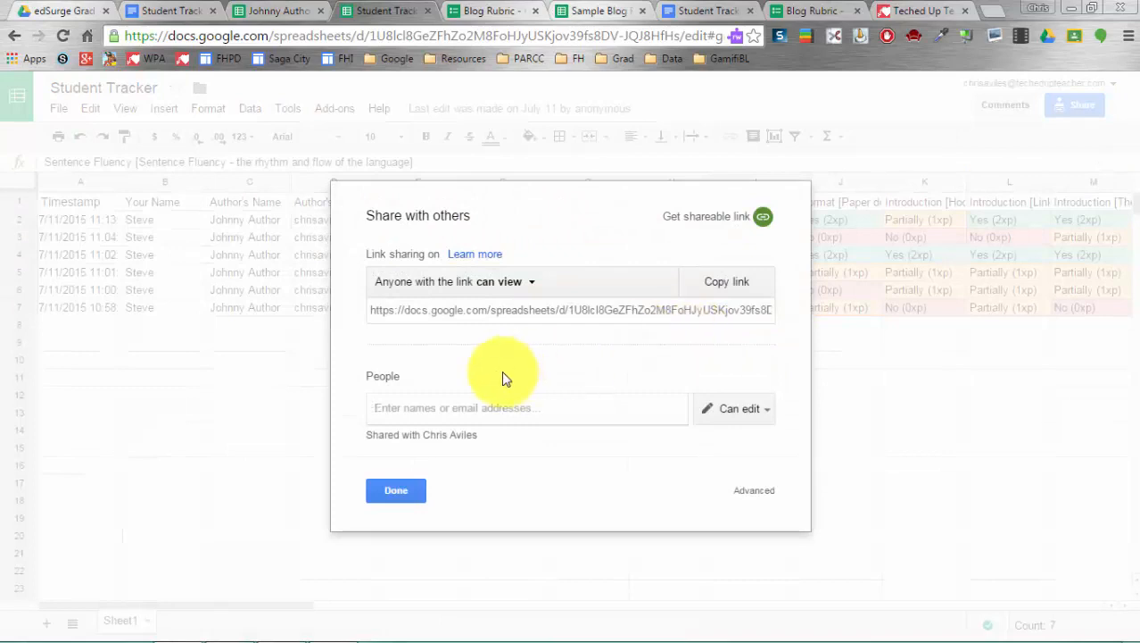
left_click(572, 314)
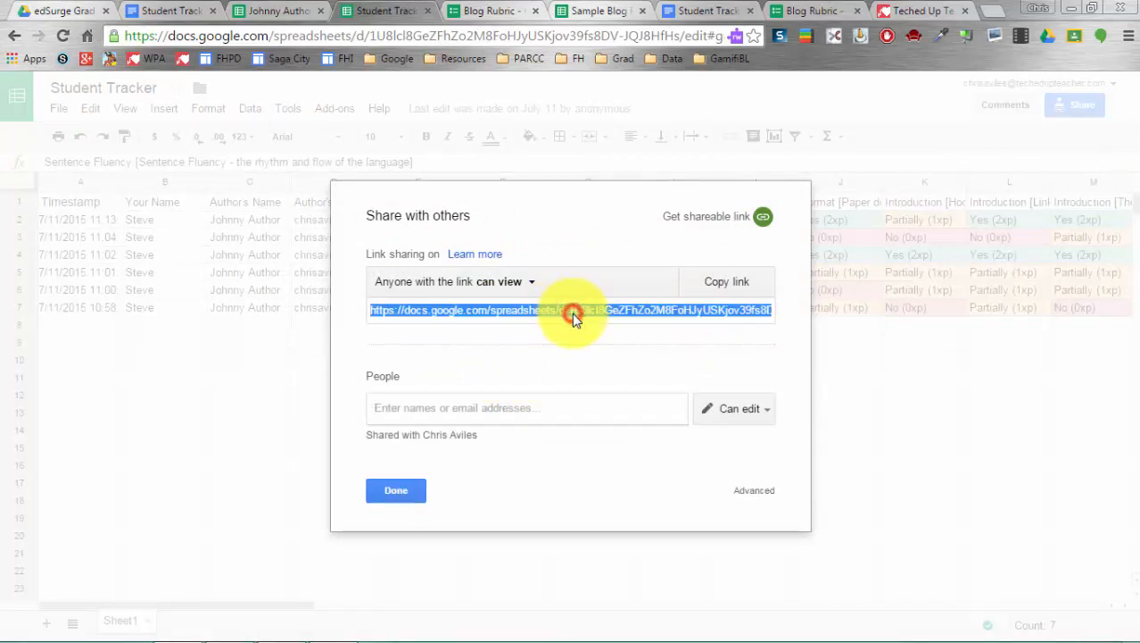
left_click(654, 326)
left_click(572, 318)
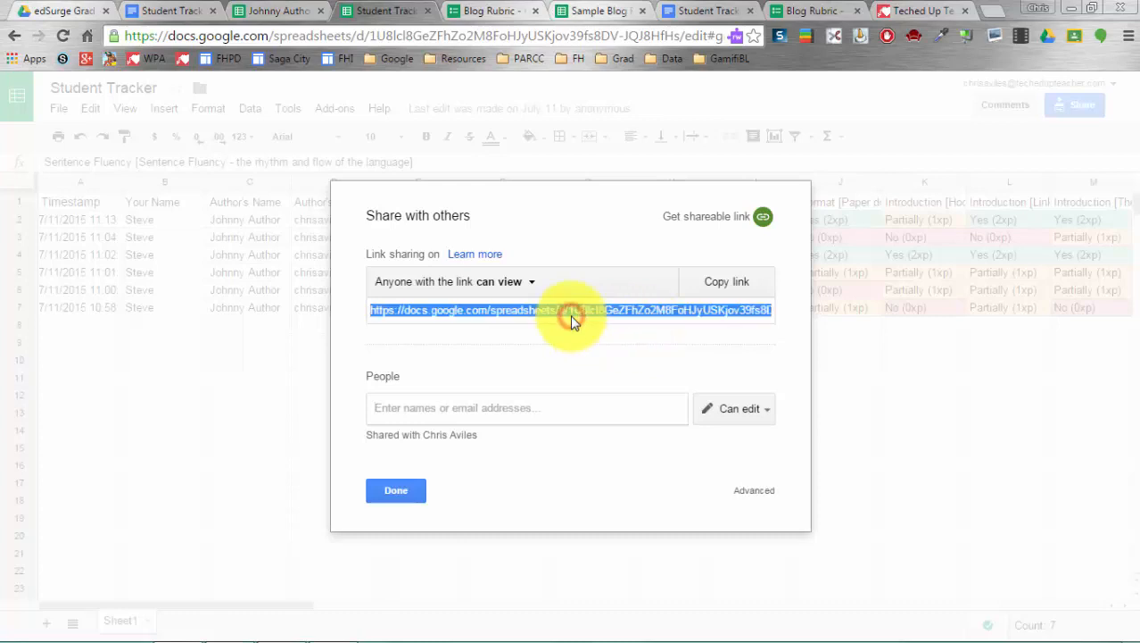
left_click(713, 283)
left_click(411, 503)
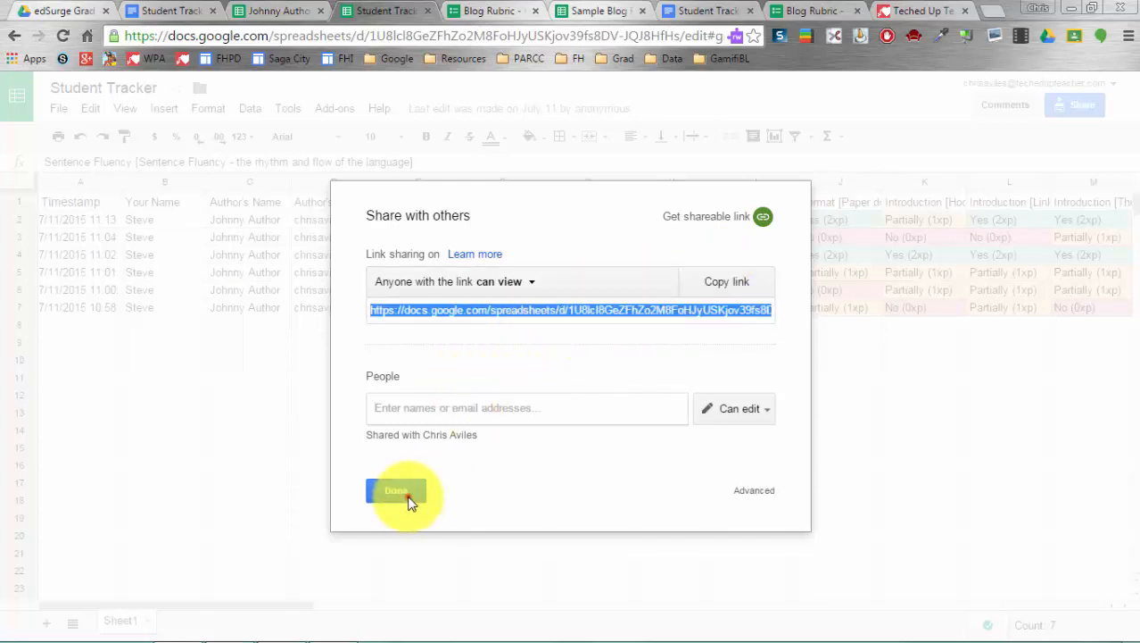
left_click_drag(371, 34, 681, 43)
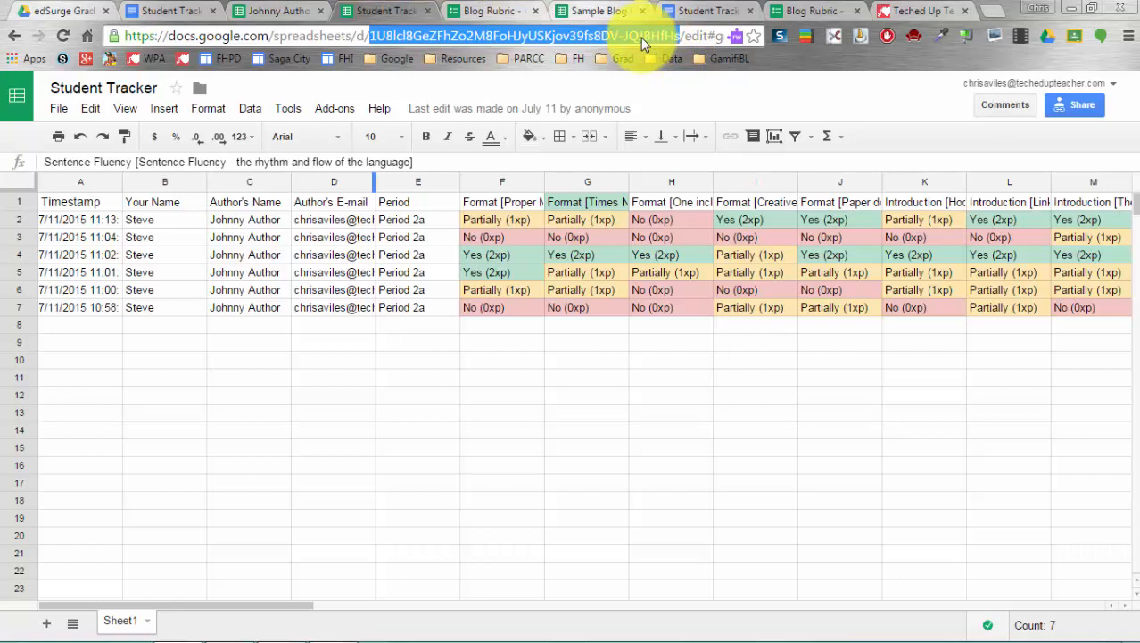
- Copy the database's spreadsheet ID from its URL and paste it over the Sheet Key placeholder
left_click(166, 11)
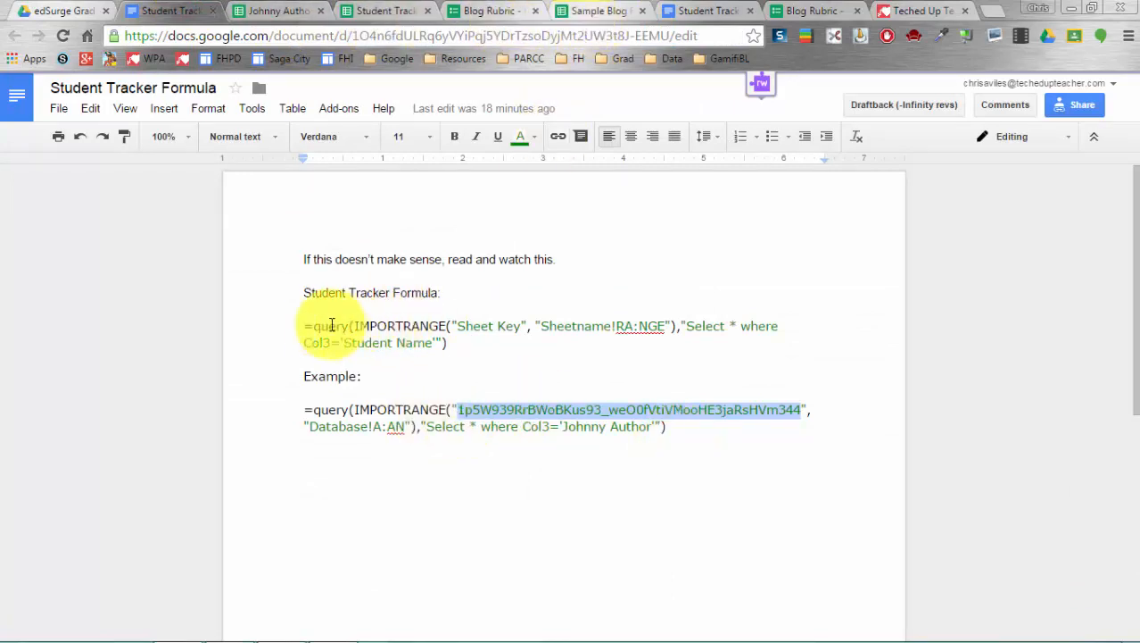
left_click(600, 11)
left_click_drag(371, 37, 701, 41)
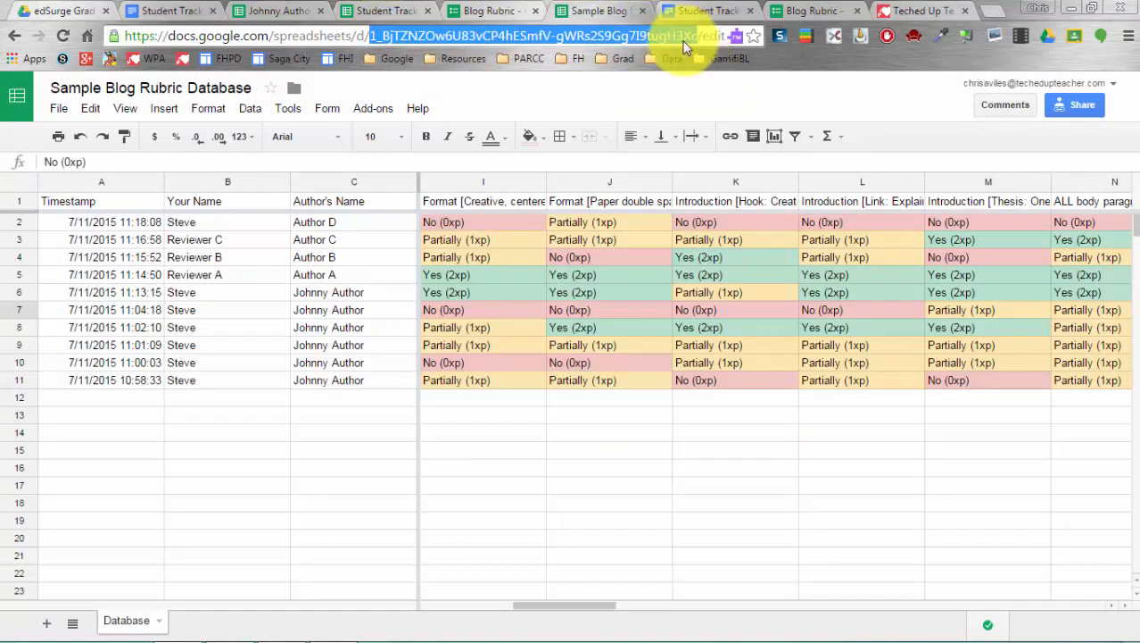
right_click(686, 43)
left_click(714, 102)
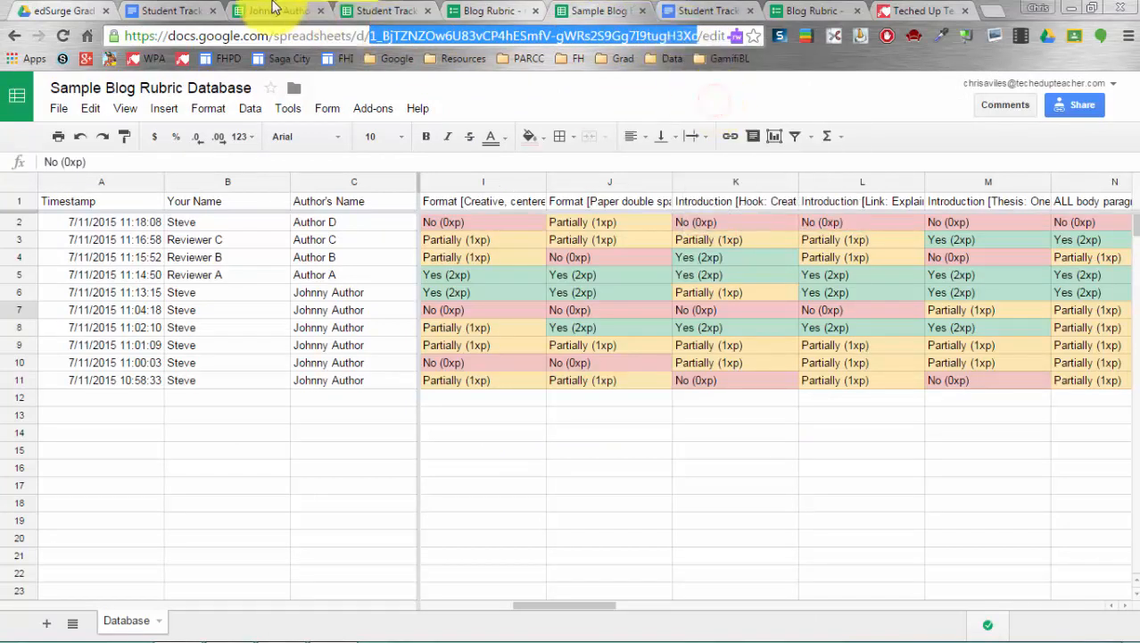
left_click(272, 11)
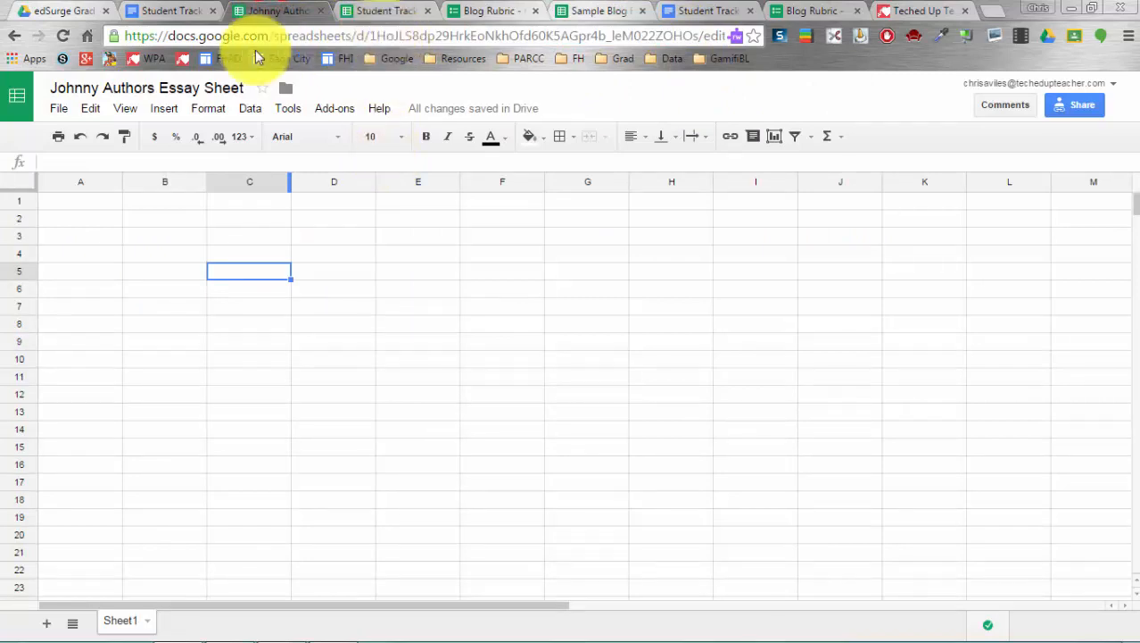
left_click(159, 11)
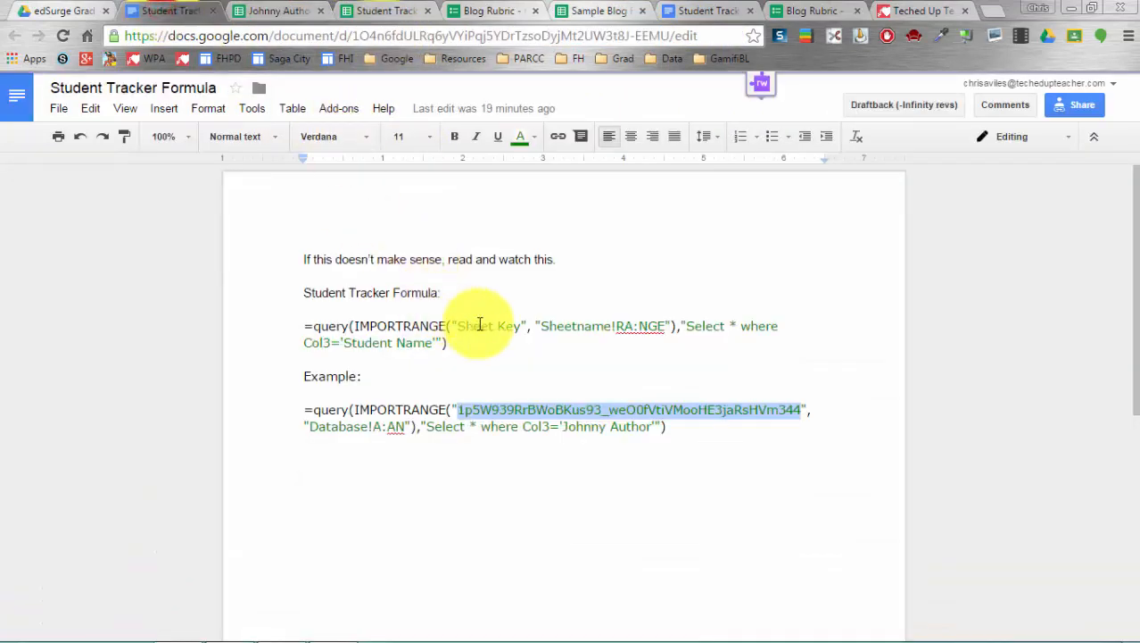
left_click_drag(457, 326, 517, 329)
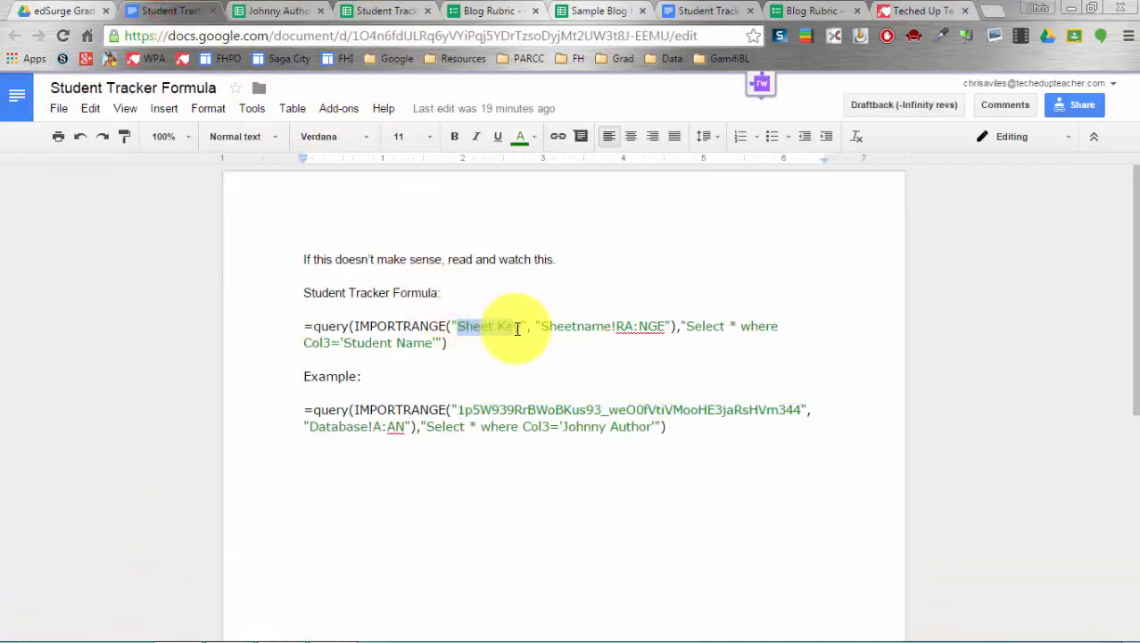
key("ctrl+v")
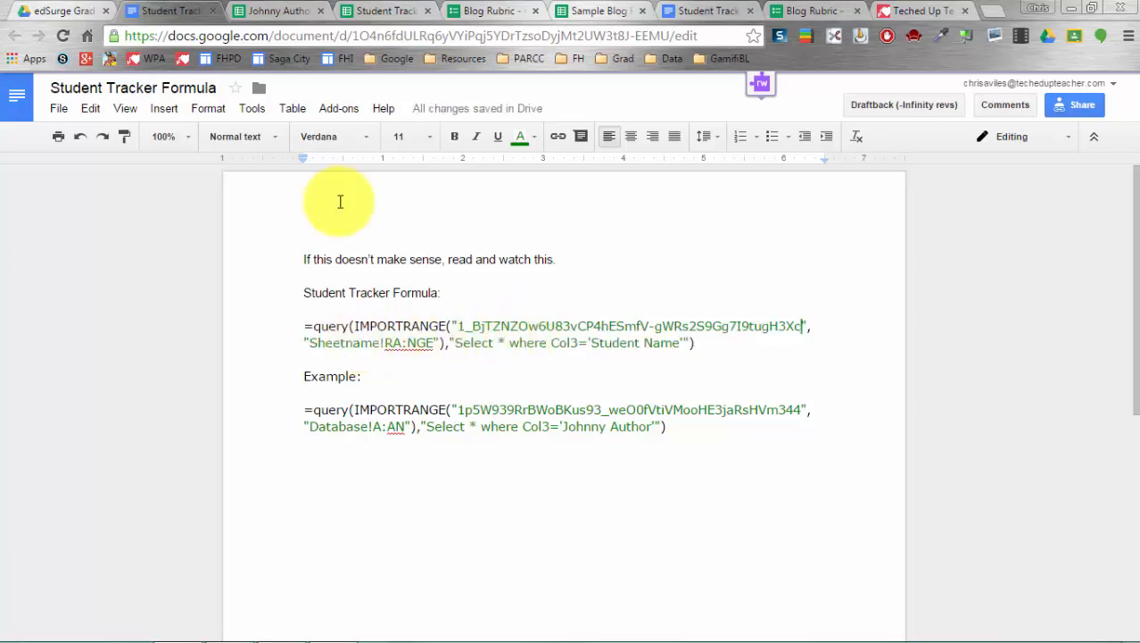
- Replace the Sheetname placeholder in the template formula with 'Database'
left_click(279, 9)
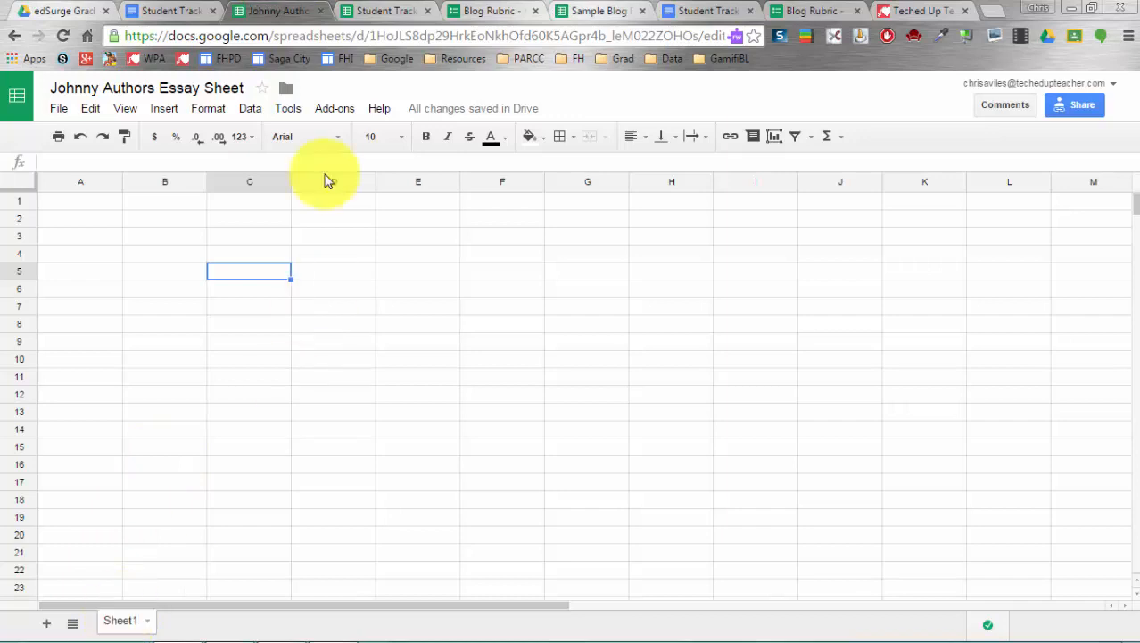
left_click(487, 9)
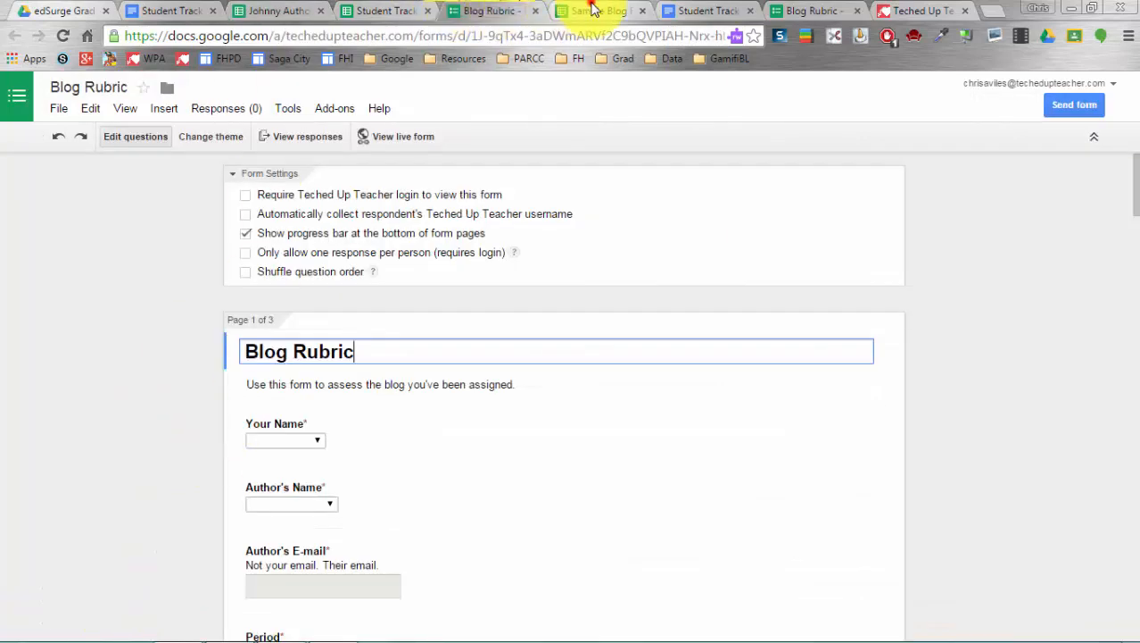
left_click(589, 11)
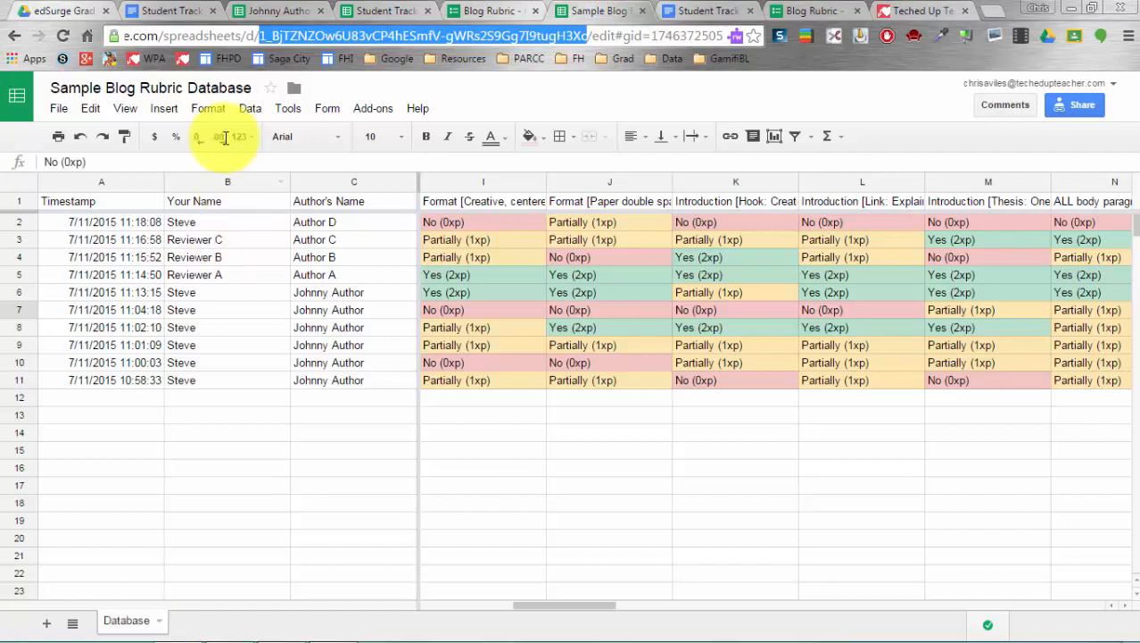
left_click(260, 9)
left_click(189, 11)
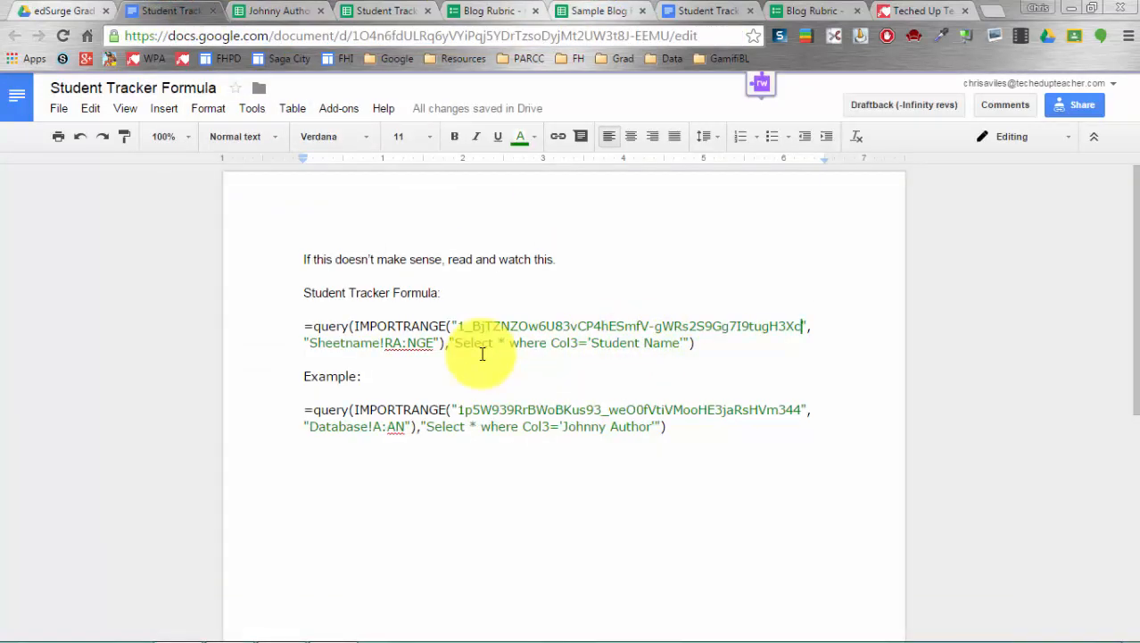
left_click(373, 342)
left_click_drag(373, 342, 314, 345)
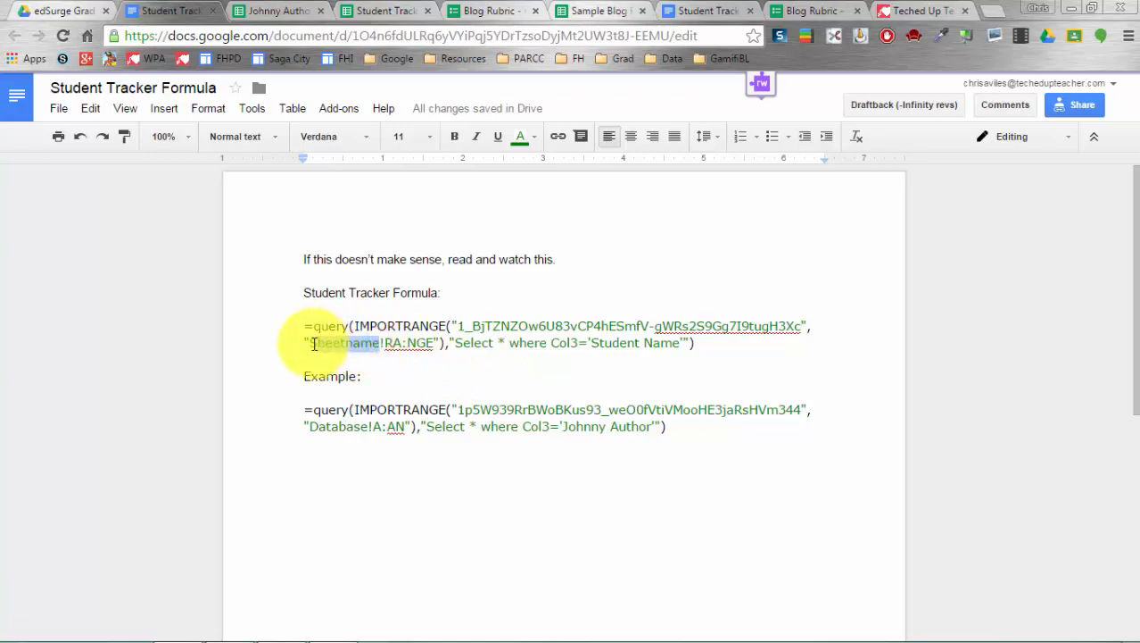
type("Database")
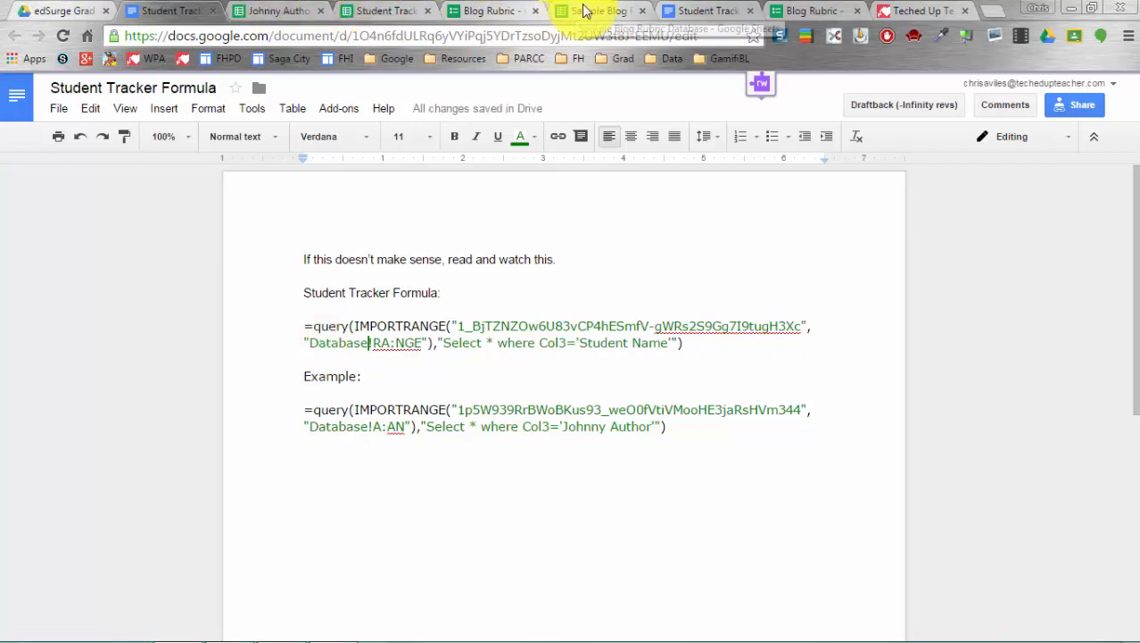
left_click(577, 10)
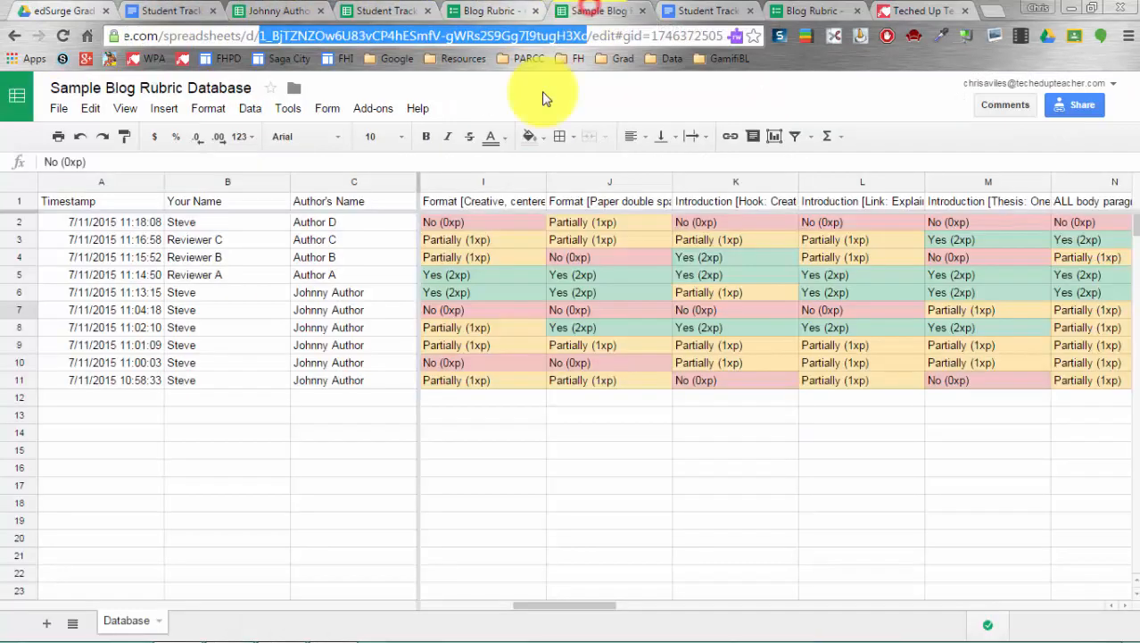
left_click(112, 183)
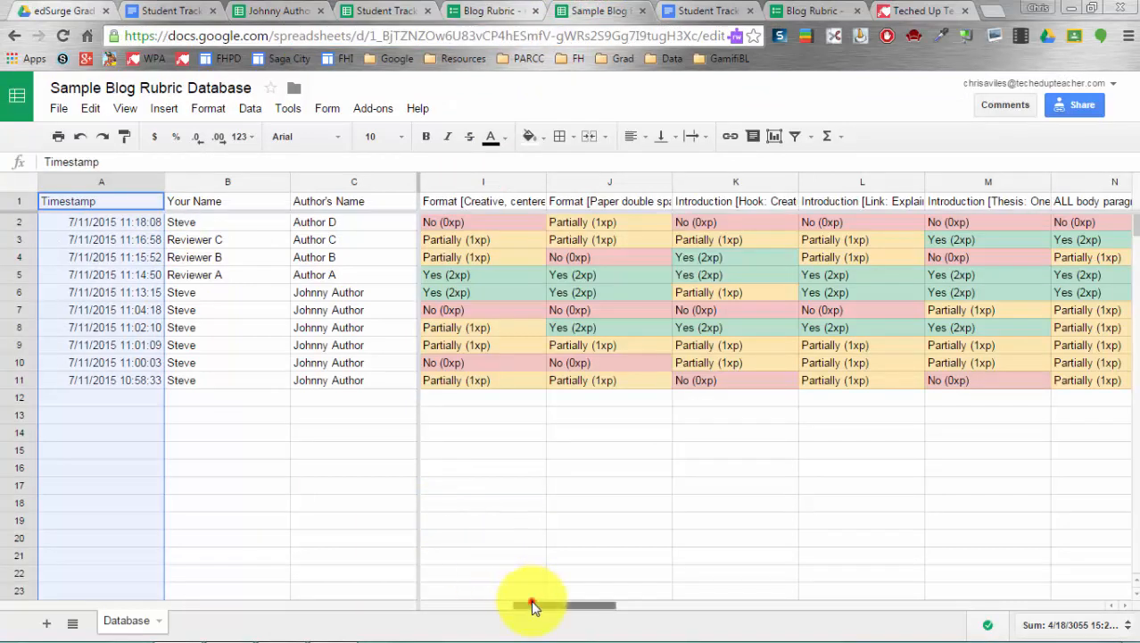
left_click_drag(531, 606, 446, 526)
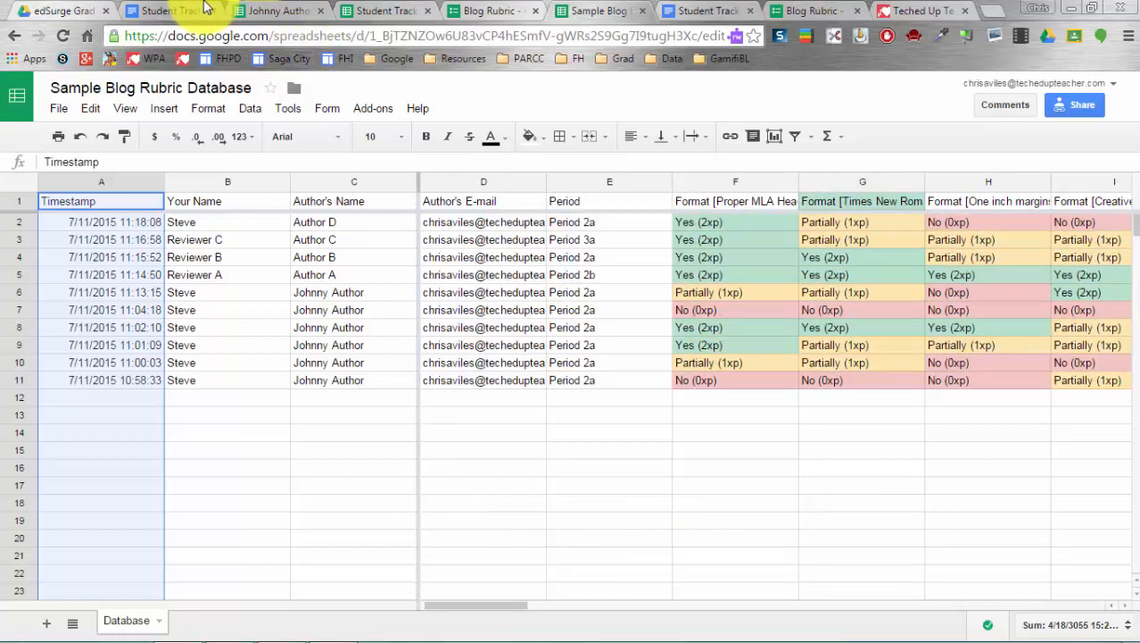
left_click(165, 9)
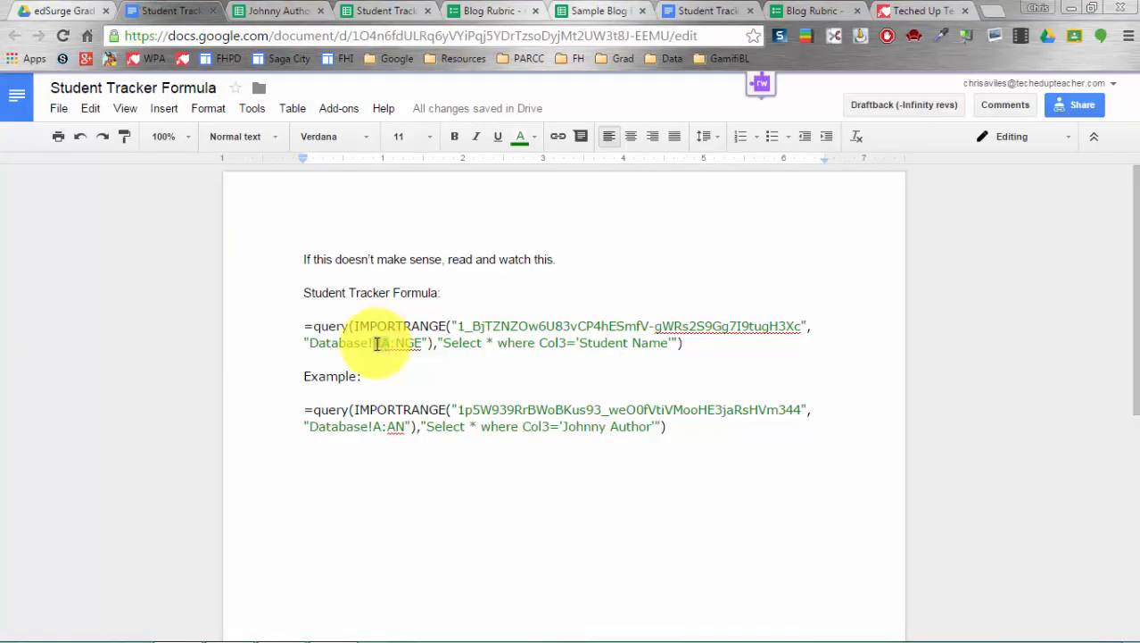
- Change the formula's range placeholder RA:NGE to A:AN
type("A")
left_click_drag(387, 343, 412, 345)
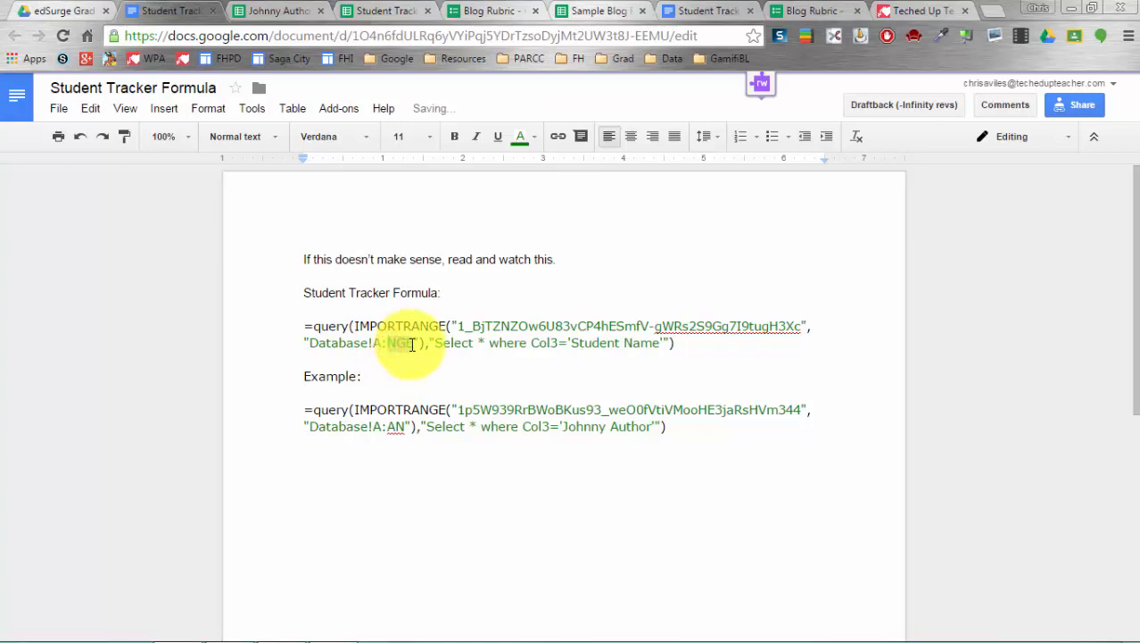
type("AN")
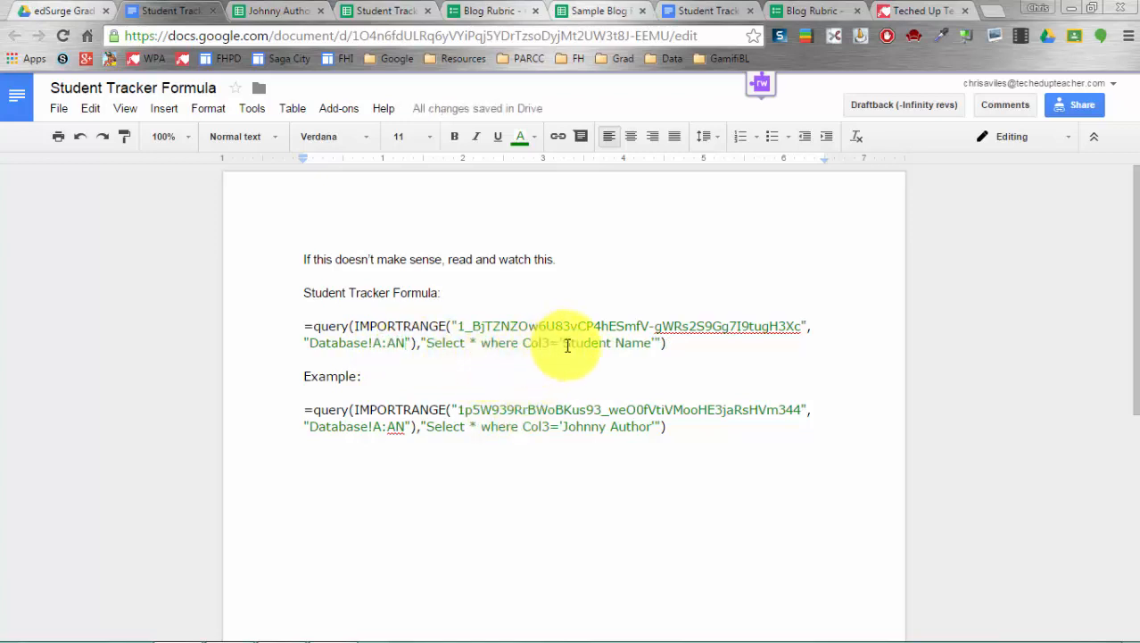
- Replace the Student Name placeholder with 'Johnny Author'
left_click_drag(566, 346, 647, 351)
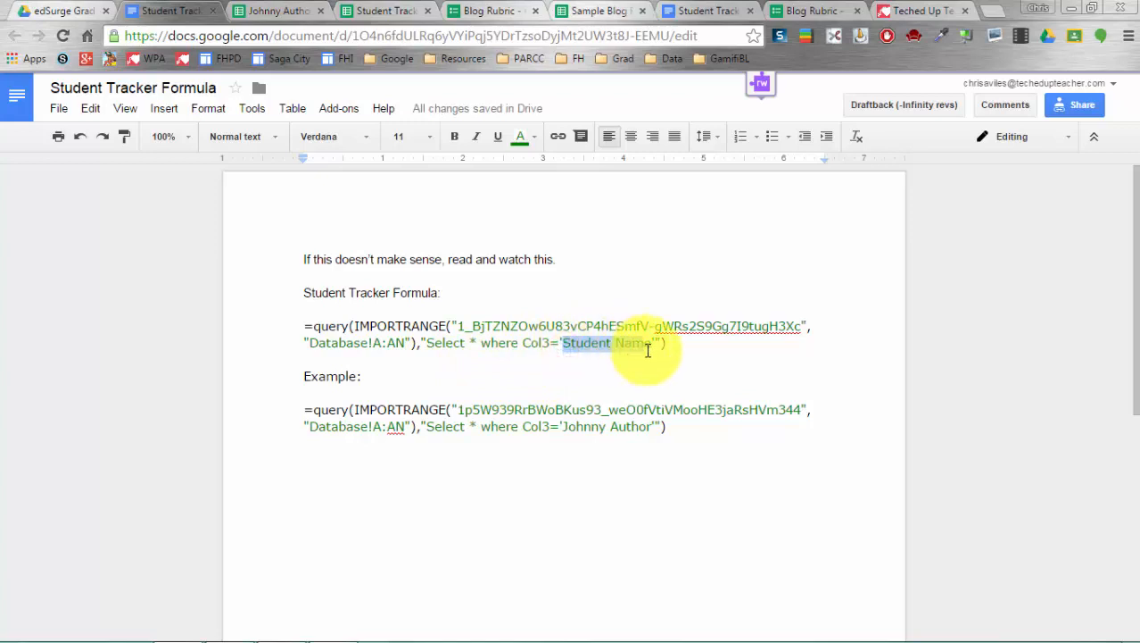
type("Johnny Author")
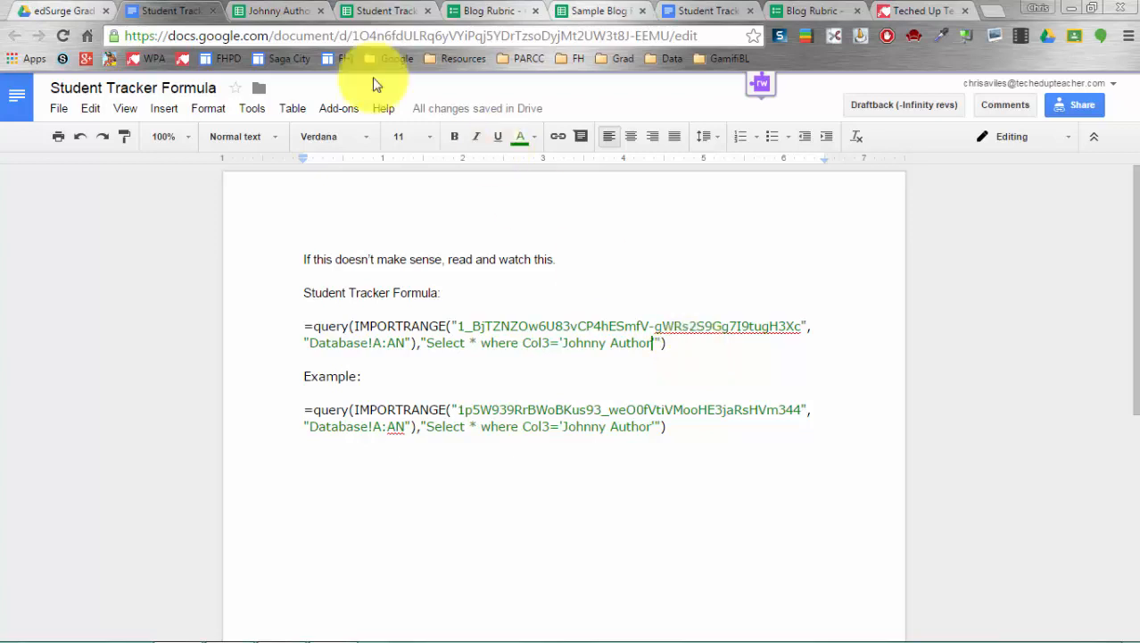
left_click(254, 9)
- Copy the query formula from the Student Tracker Formula doc into A1 of Johnny Authors Essay Sheet
left_click(179, 10)
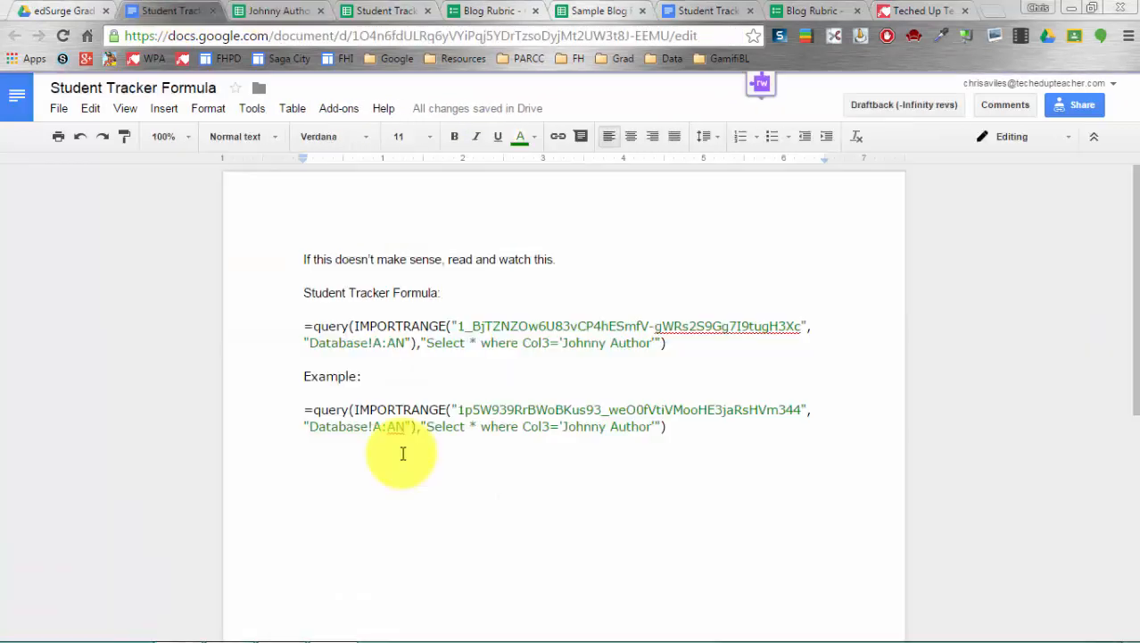
left_click_drag(302, 325, 677, 347)
right_click(671, 342)
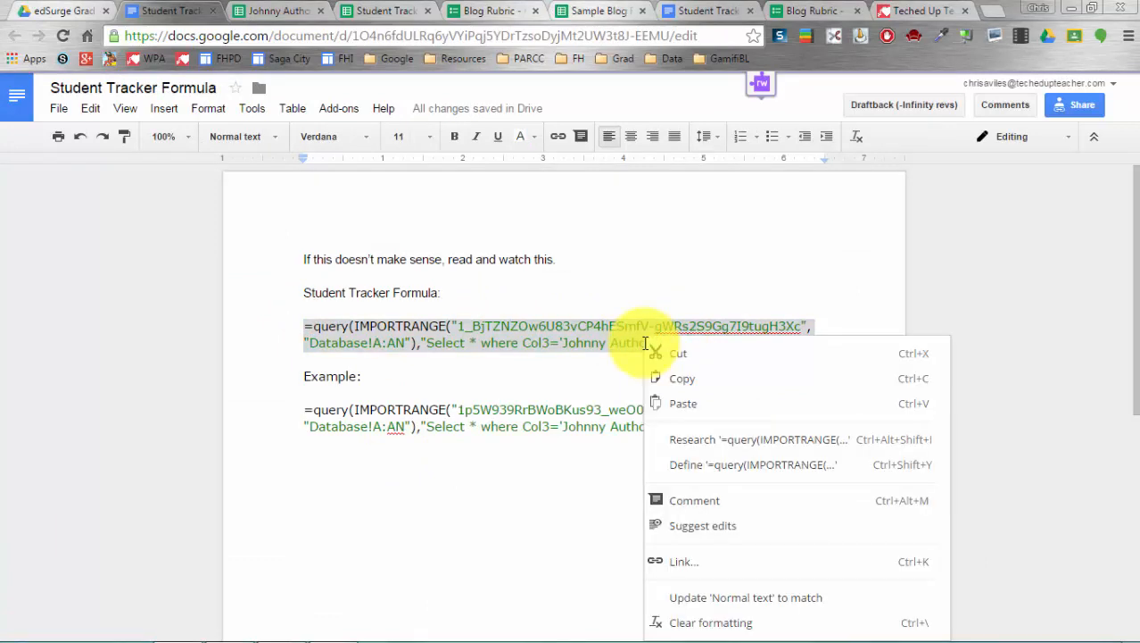
left_click(683, 376)
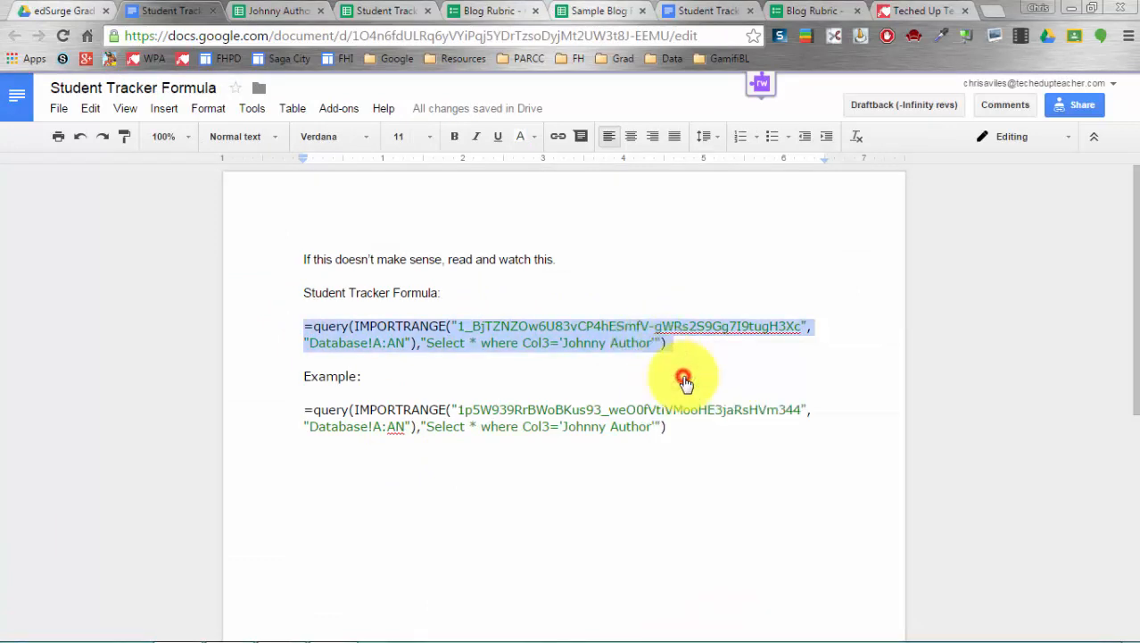
left_click(258, 11)
left_click(63, 207)
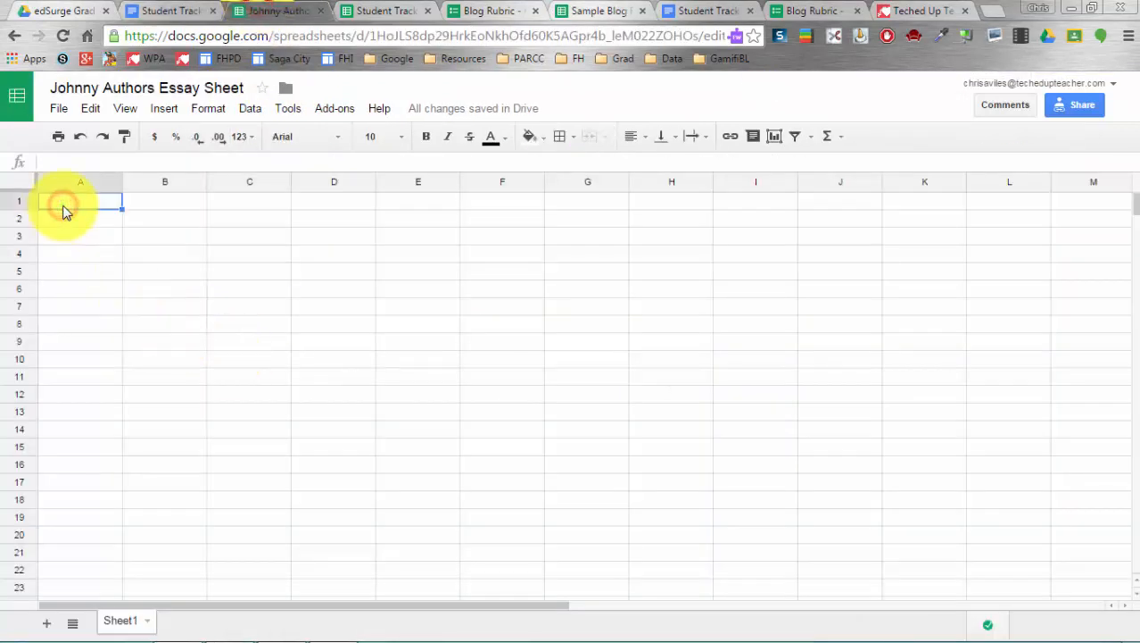
key("ctrl+v")
left_click(117, 290)
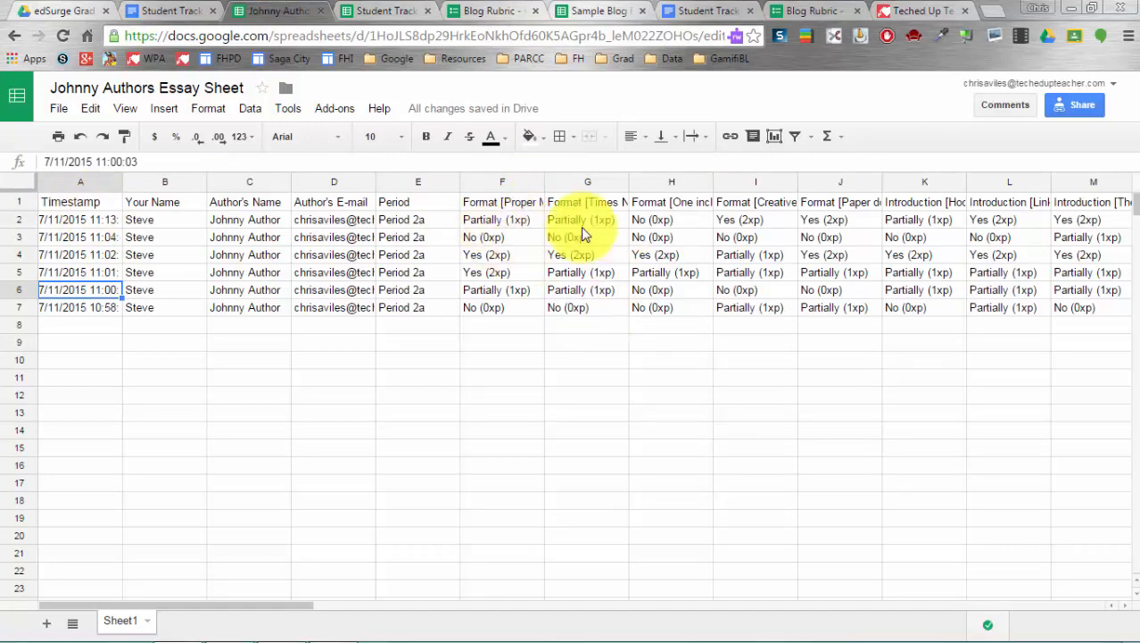
left_click(368, 9)
left_click(294, 9)
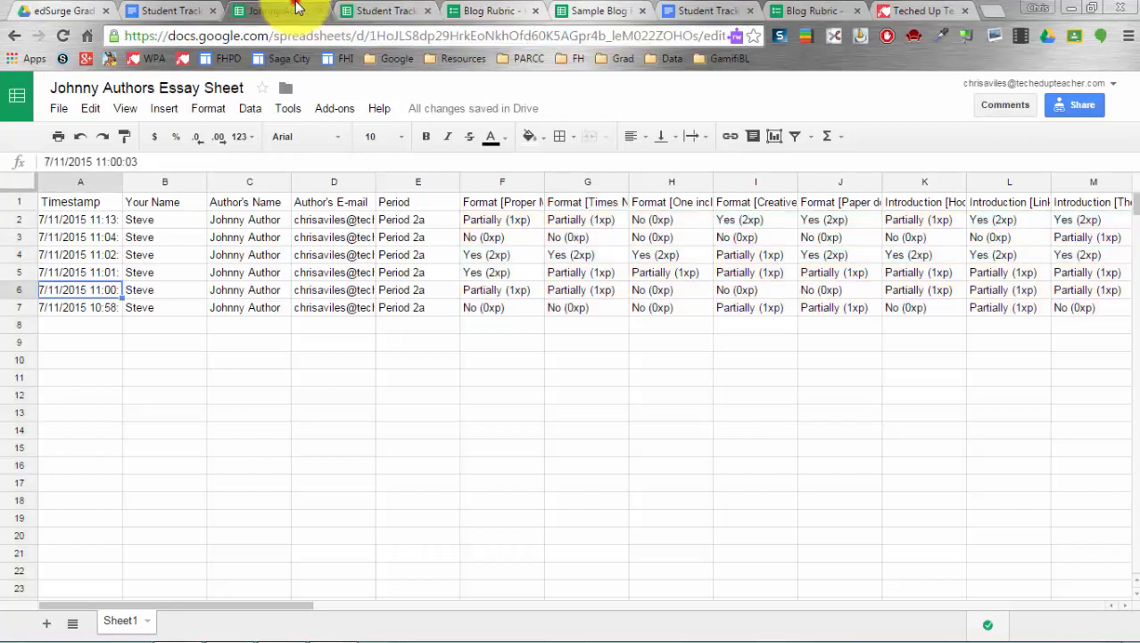
left_click(186, 8)
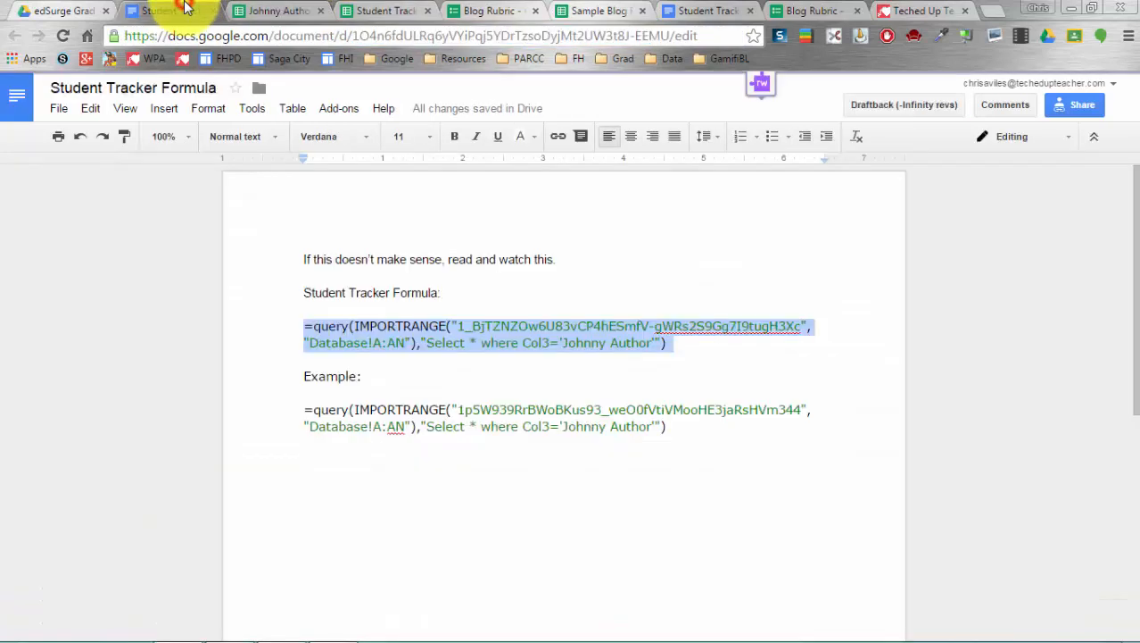
- Duplicate Student Tracker in the edSurge Grading System Resources folder and open Copy of Student Tracker
left_click(64, 10)
left_click(286, 389)
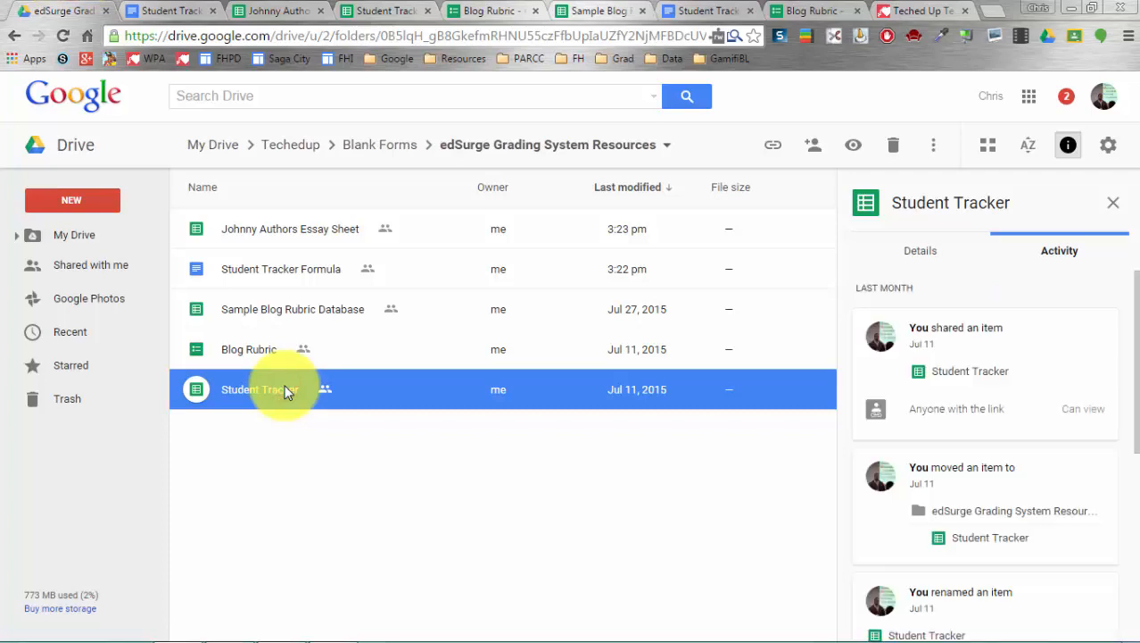
right_click(286, 391)
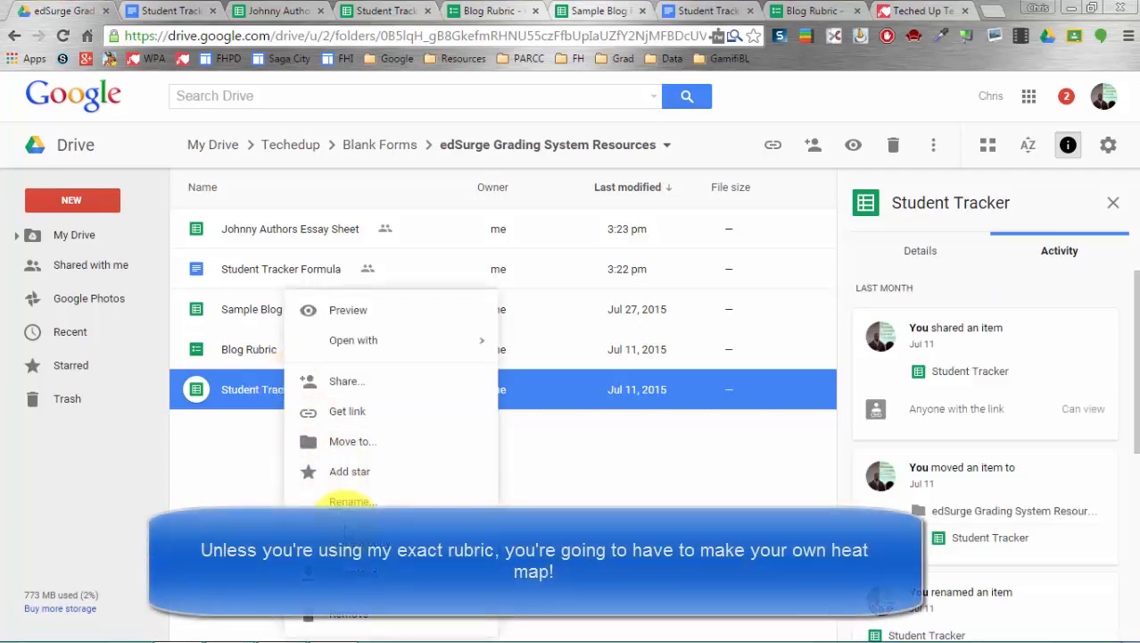
left_click(344, 511)
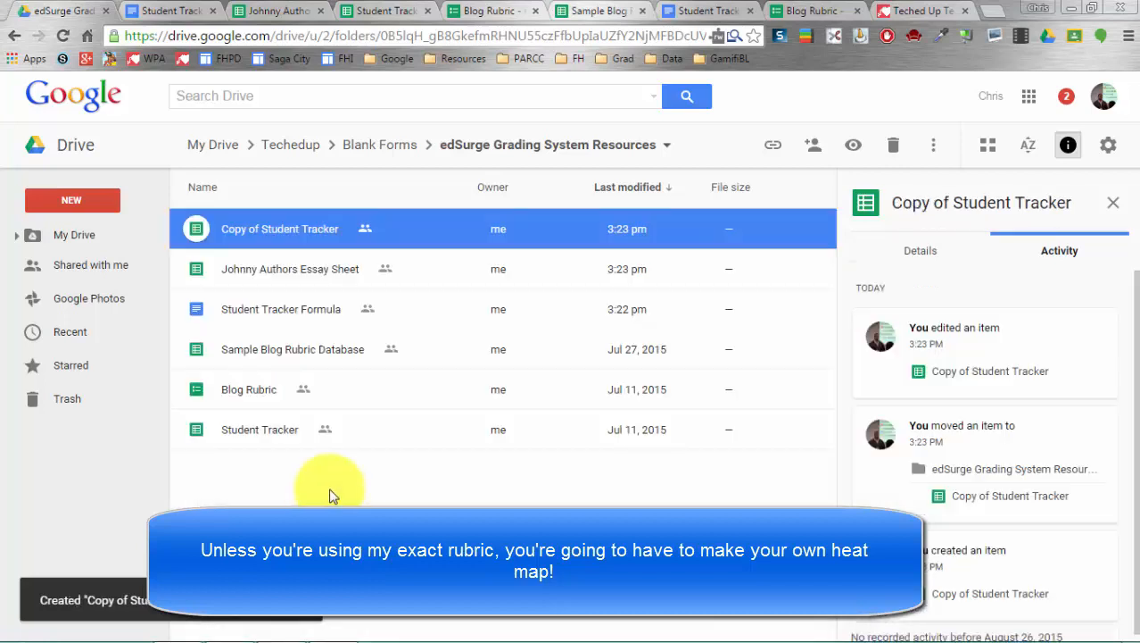
double_click(294, 231)
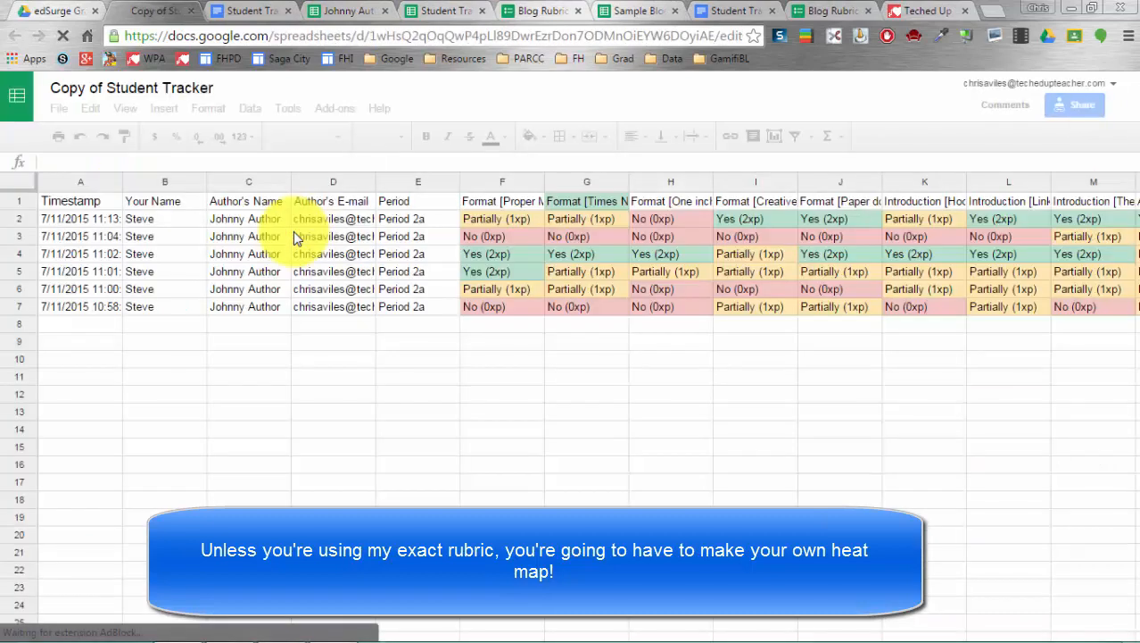
left_click(106, 208)
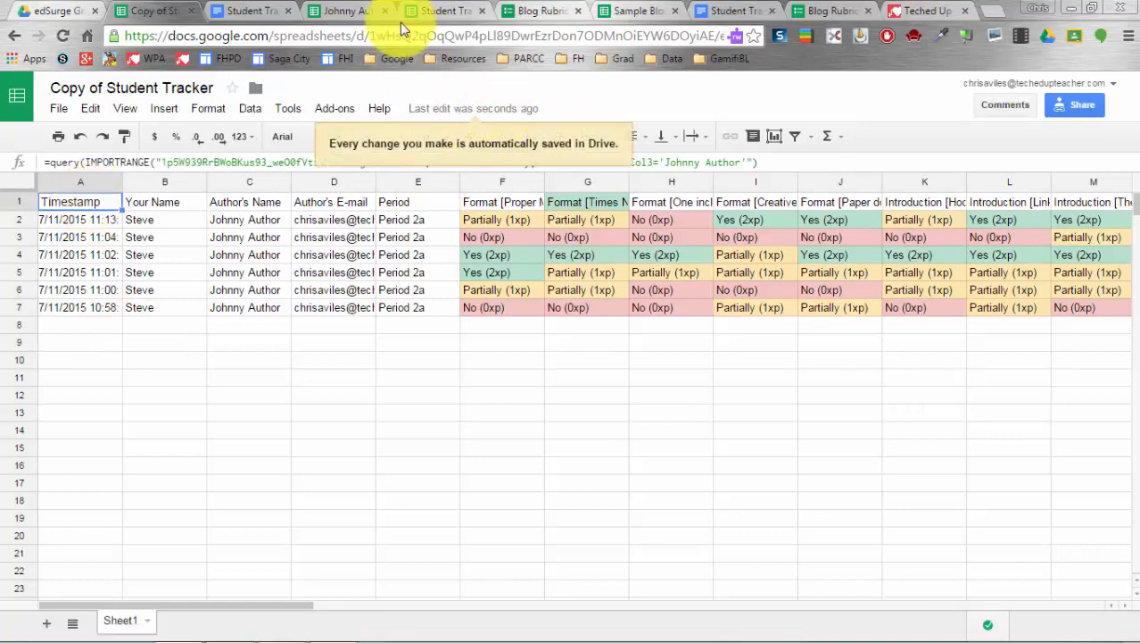
left_click(531, 11)
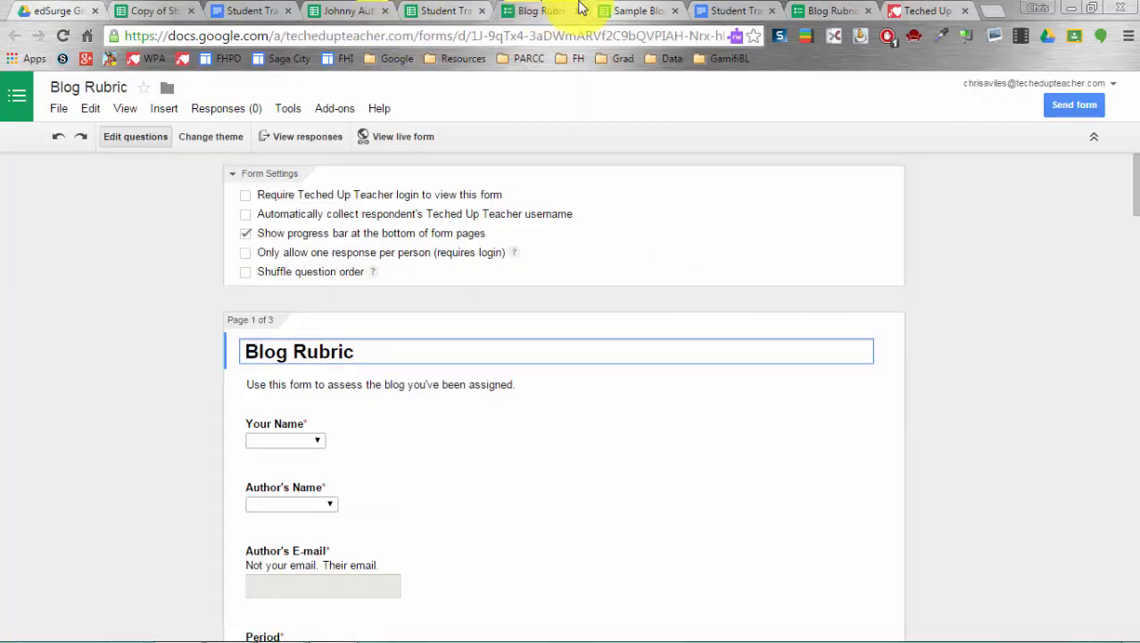
left_click(647, 11)
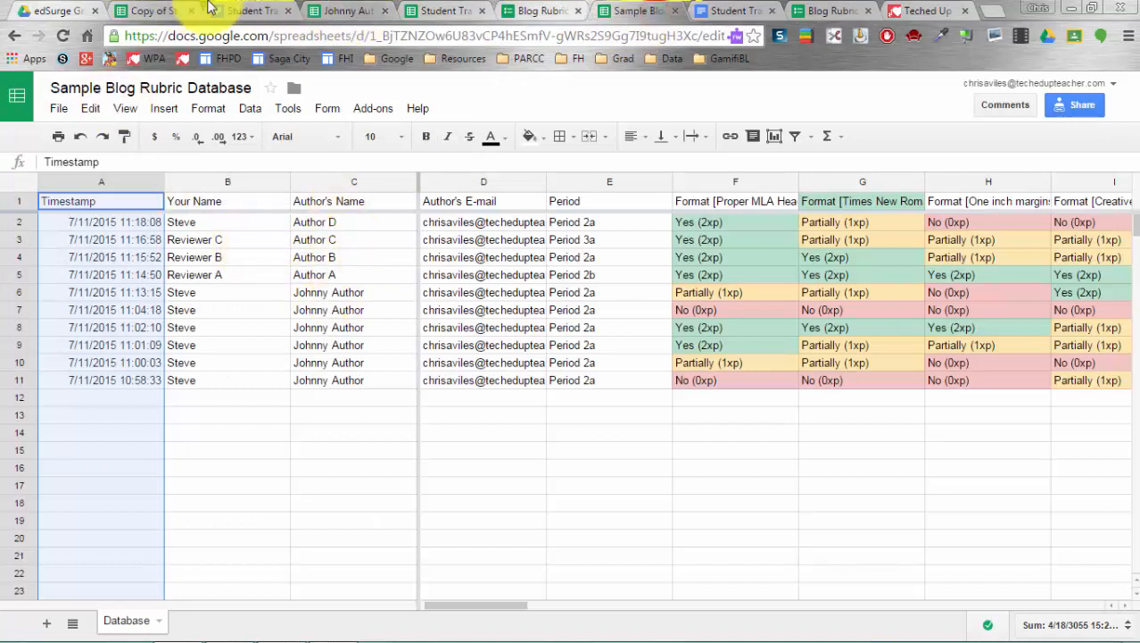
left_click(150, 11)
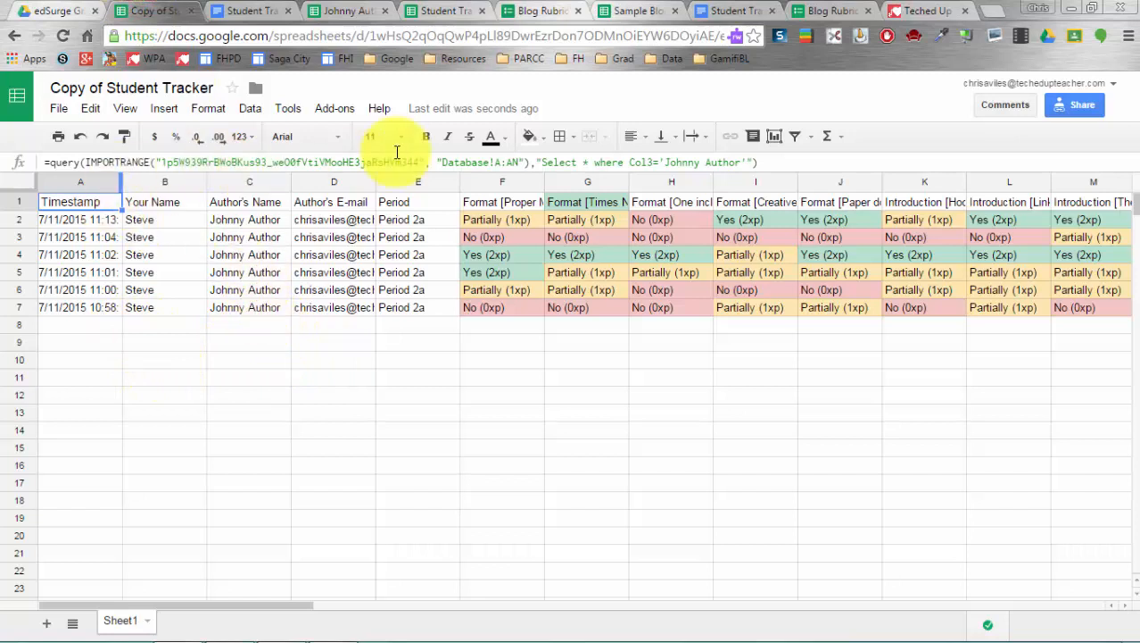
- Change the A1 query filter from Johnny Author to 'Author A', returning one Period 2b row
left_click_drag(666, 160, 737, 168)
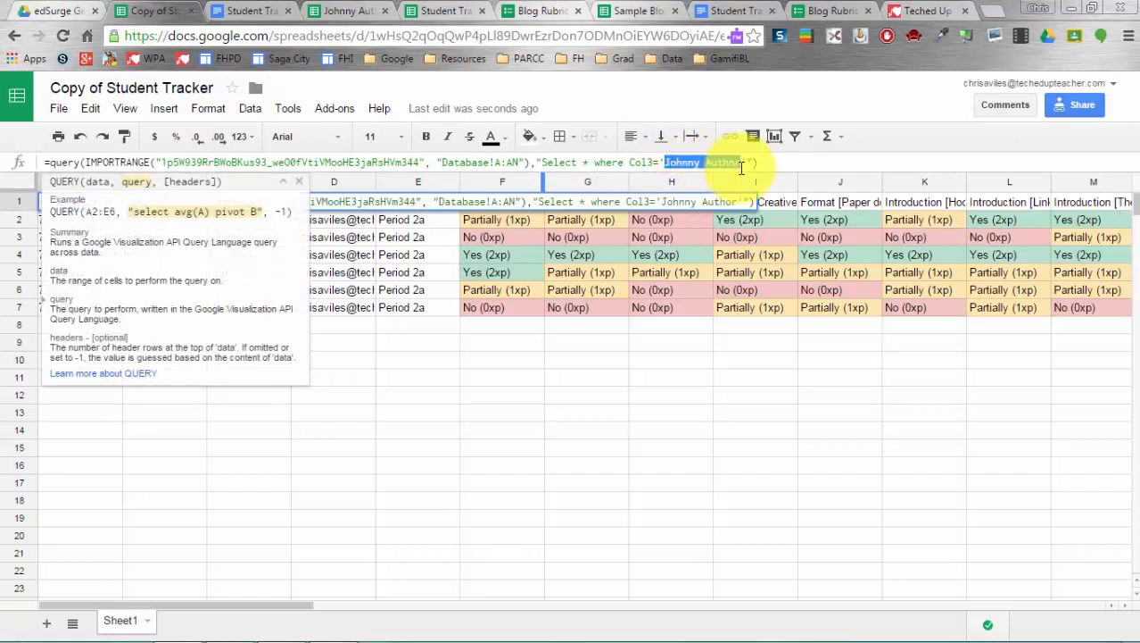
type("Author A")
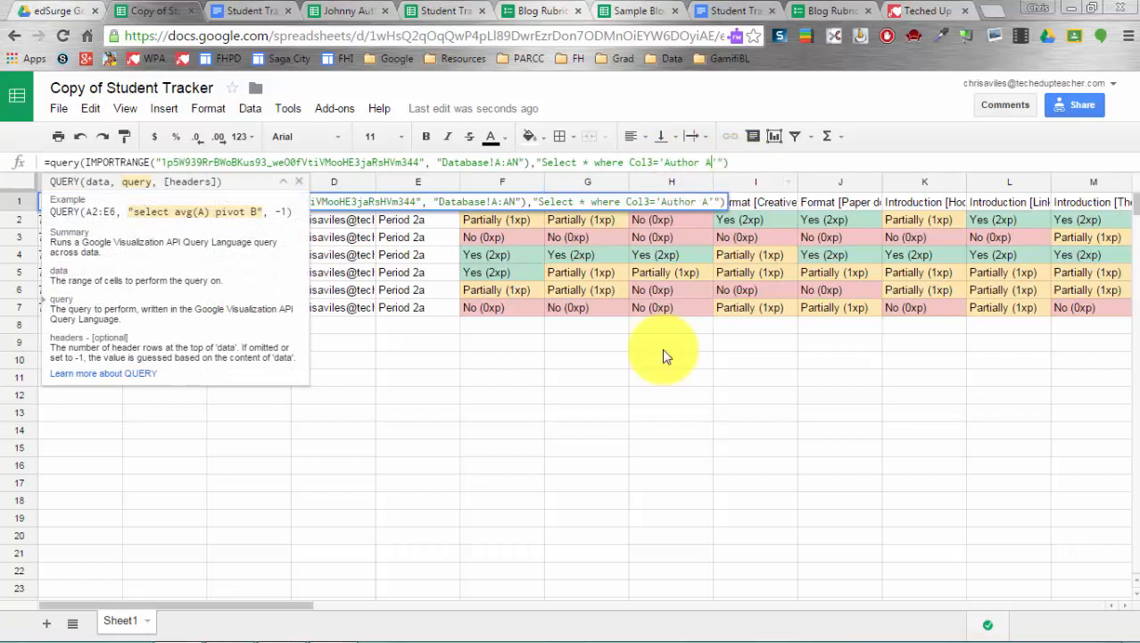
left_click(599, 505)
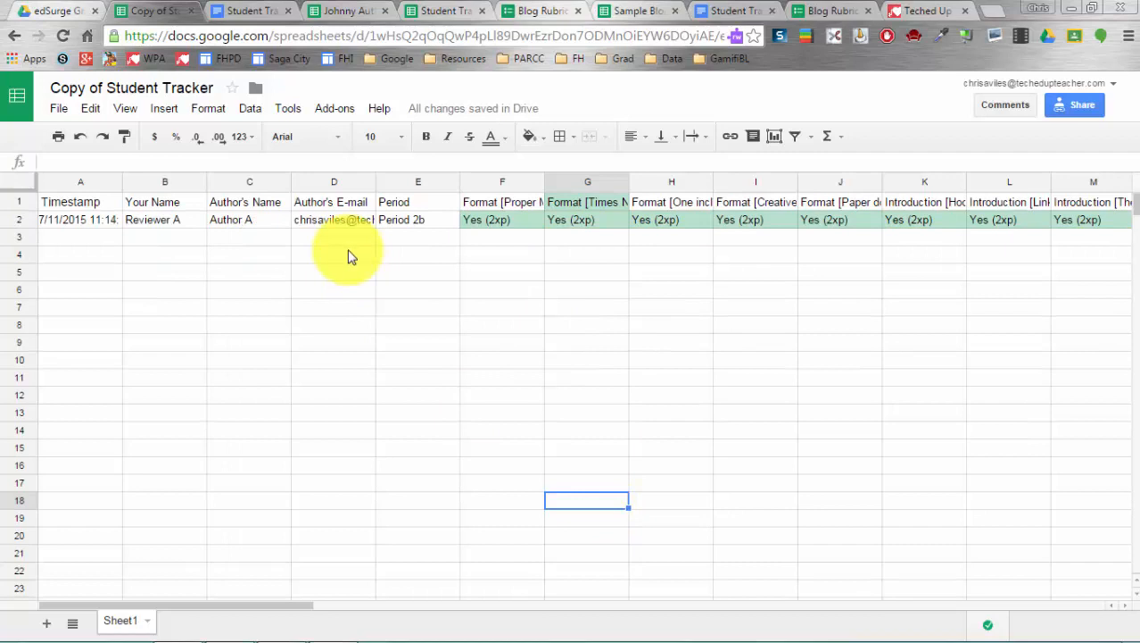
scroll(349, 256, "right", 15)
scroll(349, 256, "right", 3)
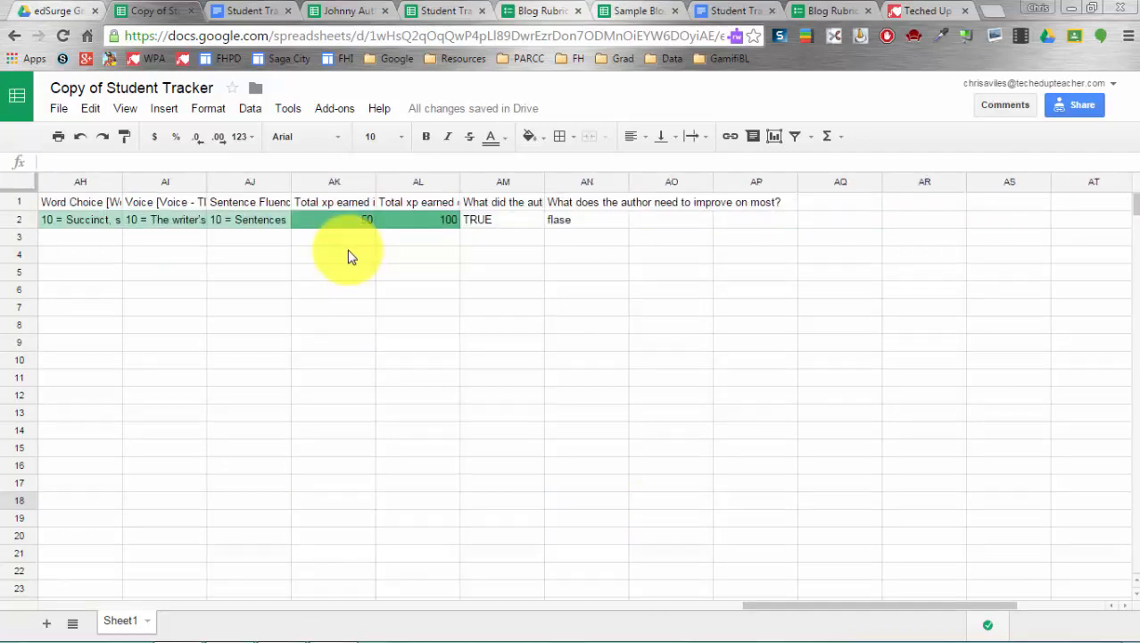
scroll(349, 256, "left", 18)
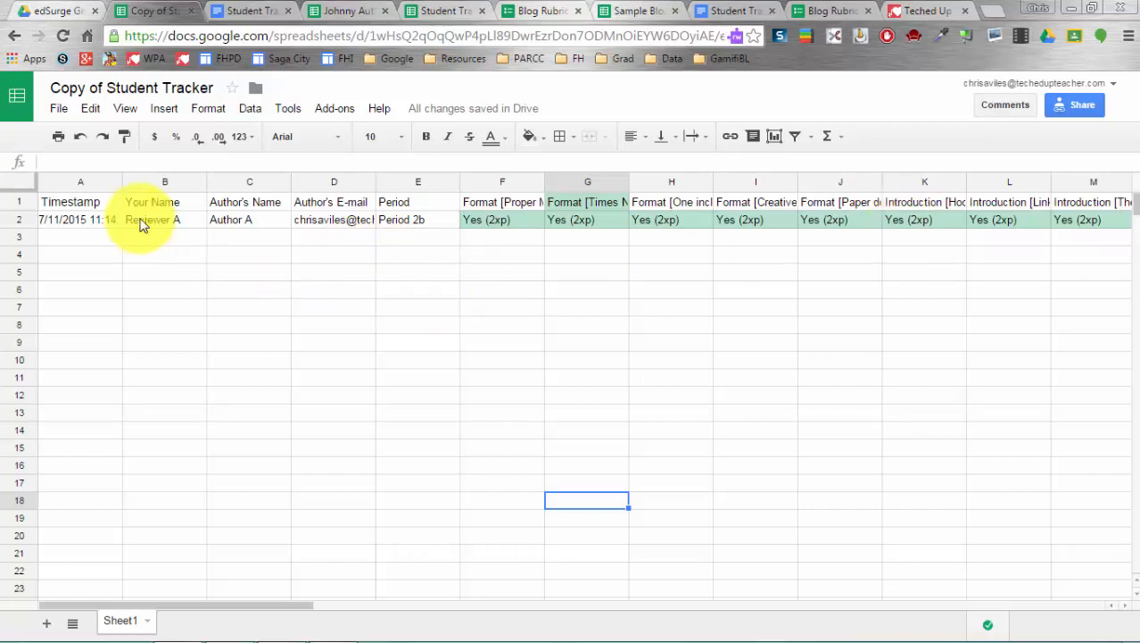
- Open and close Copy of Student Tracker's sharing settings twice to refresh the import, then check A1
left_click(243, 10)
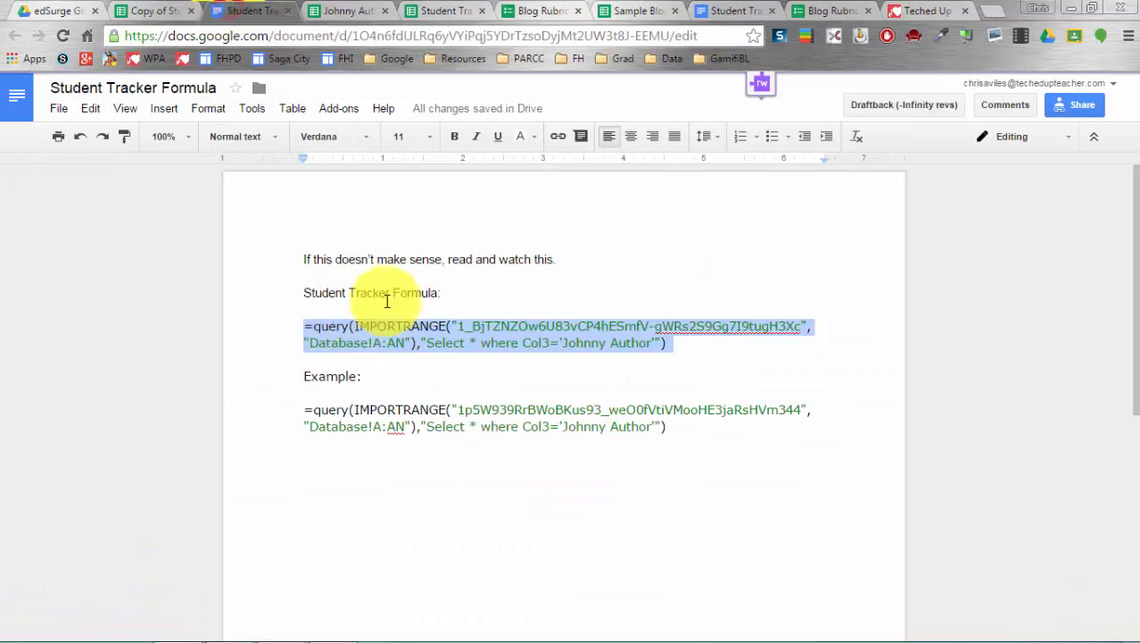
left_click(154, 11)
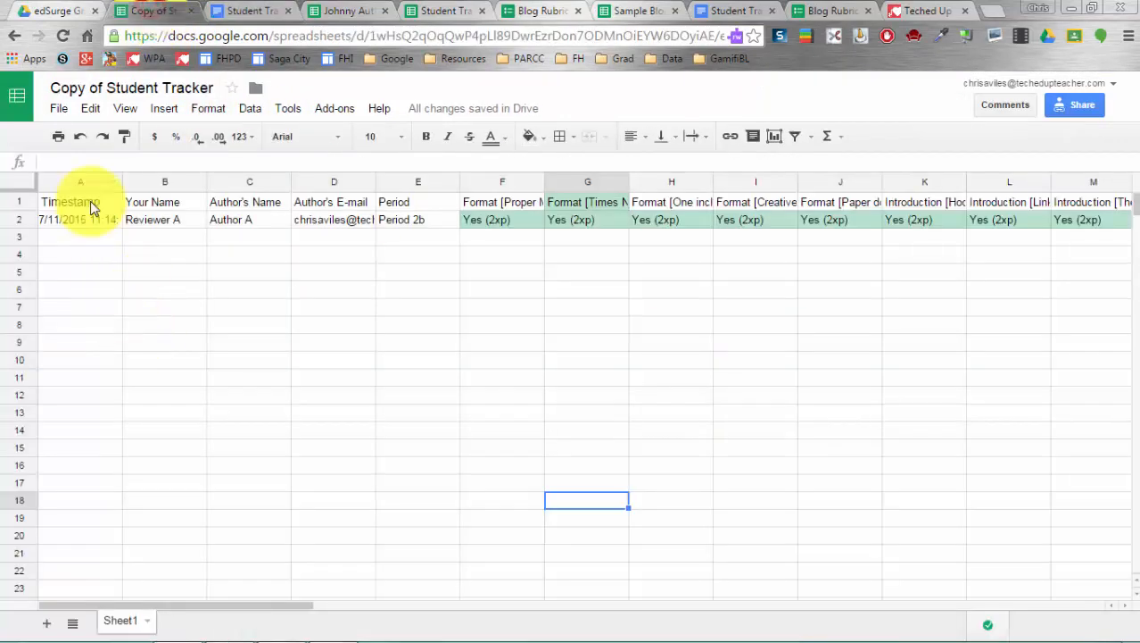
left_click(1078, 106)
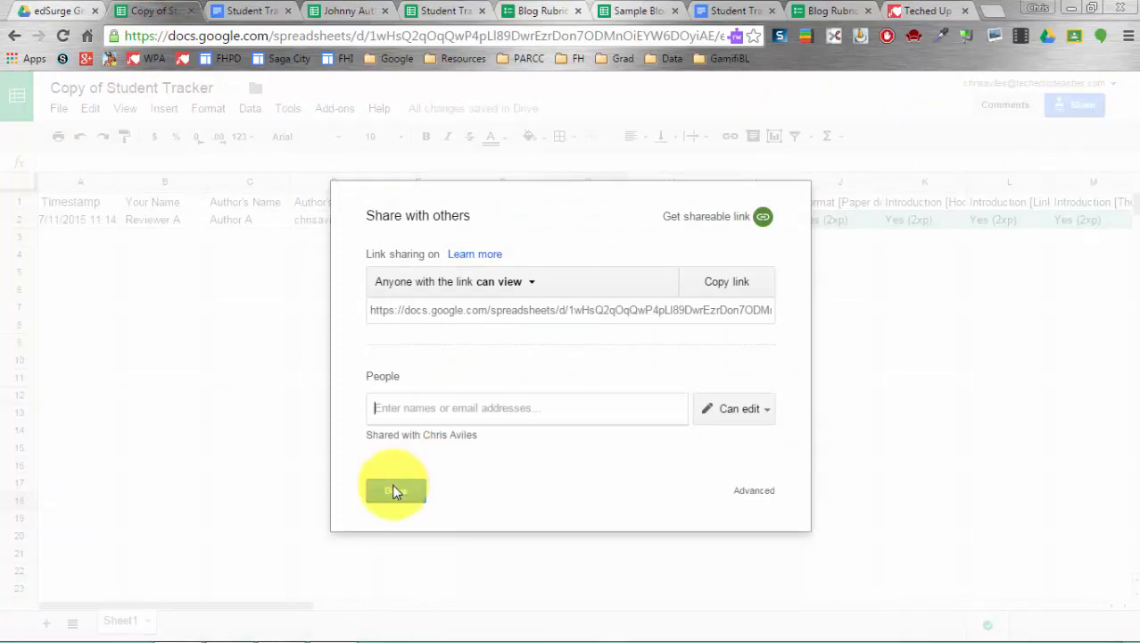
left_click(396, 490)
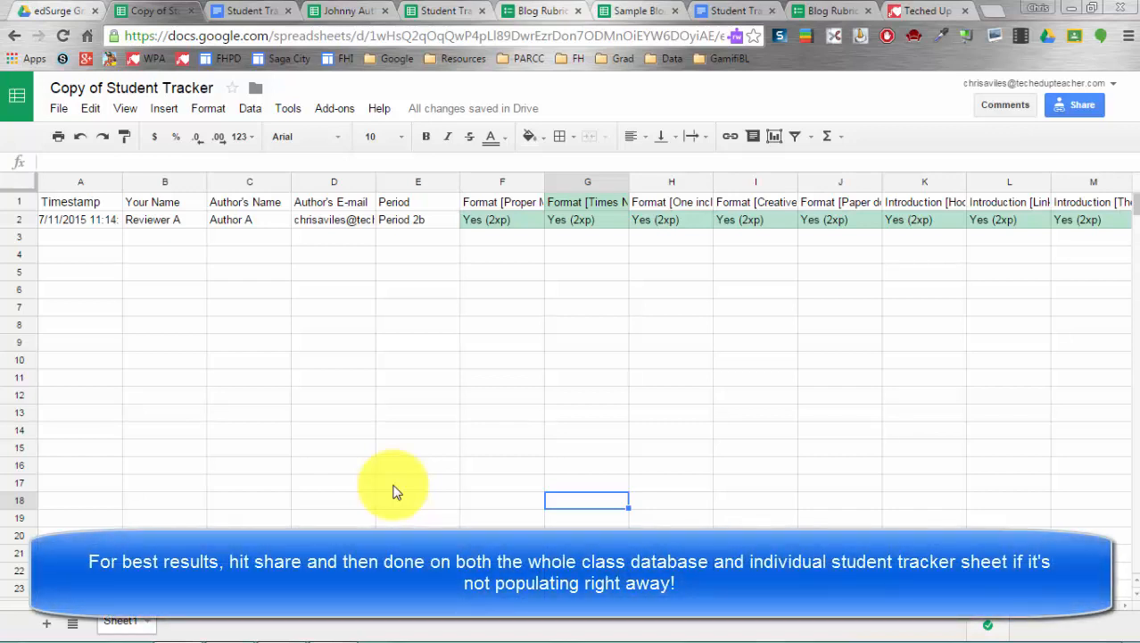
left_click(1056, 110)
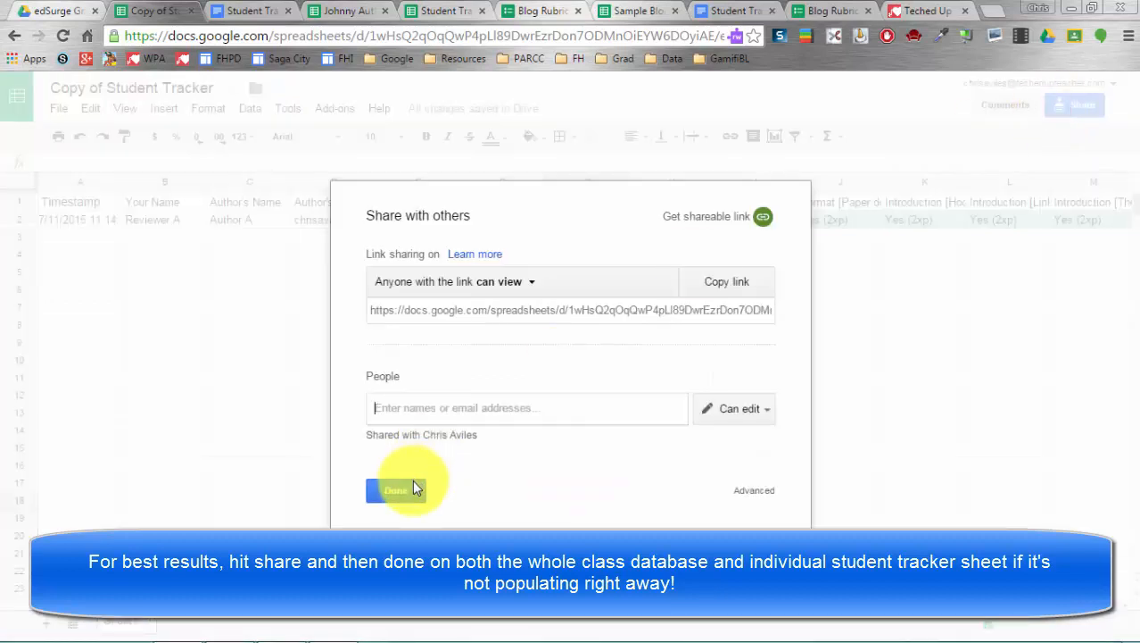
left_click(408, 488)
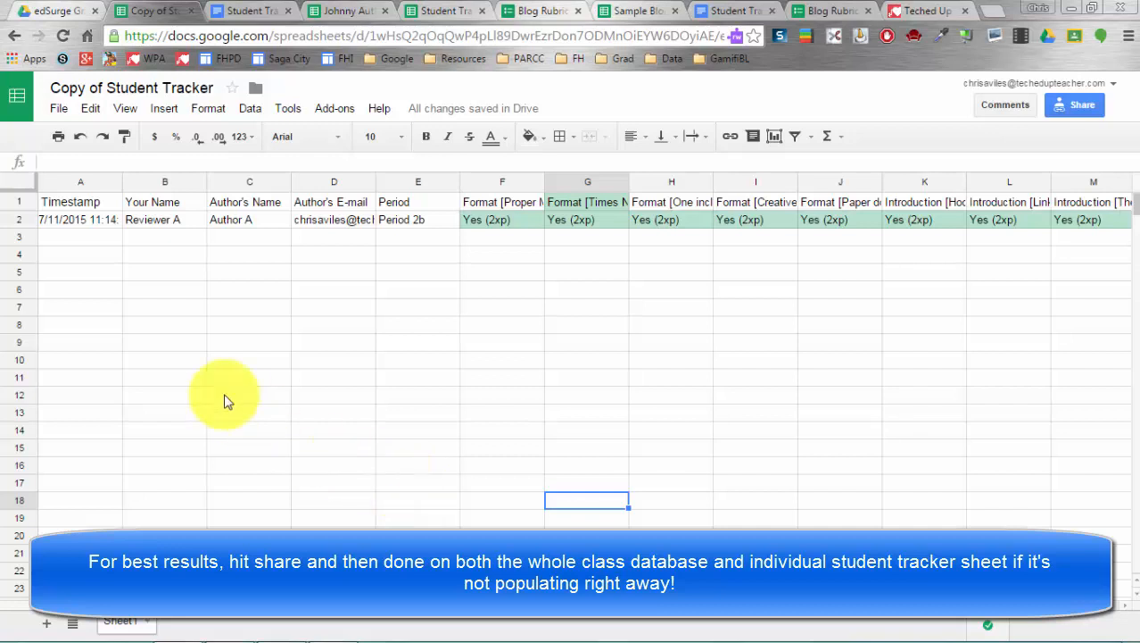
left_click(103, 204)
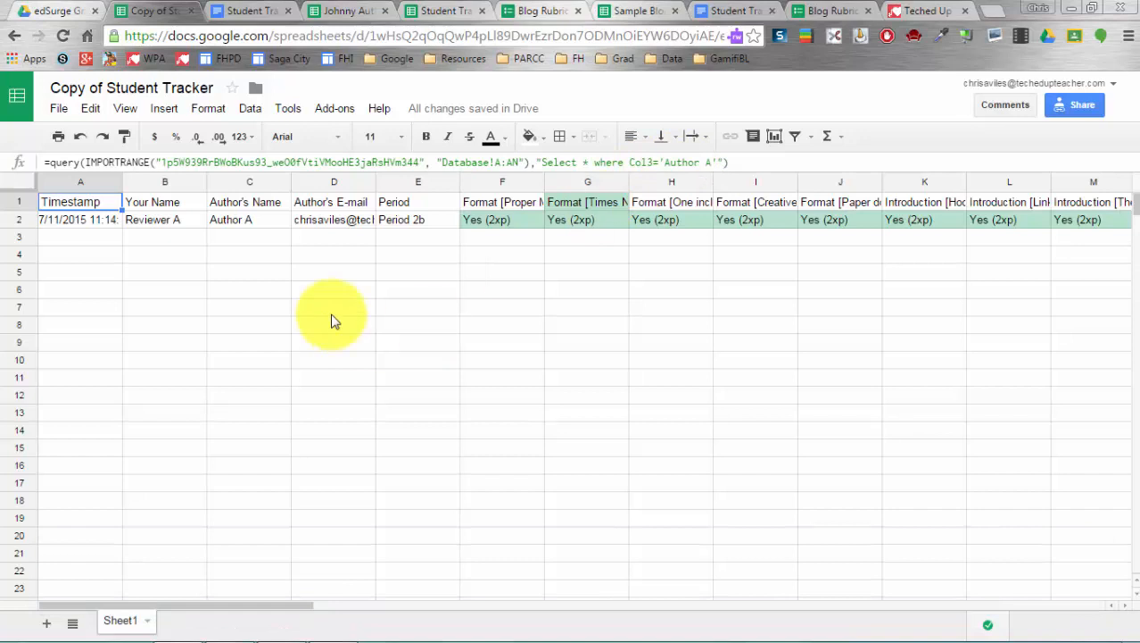
left_click(58, 11)
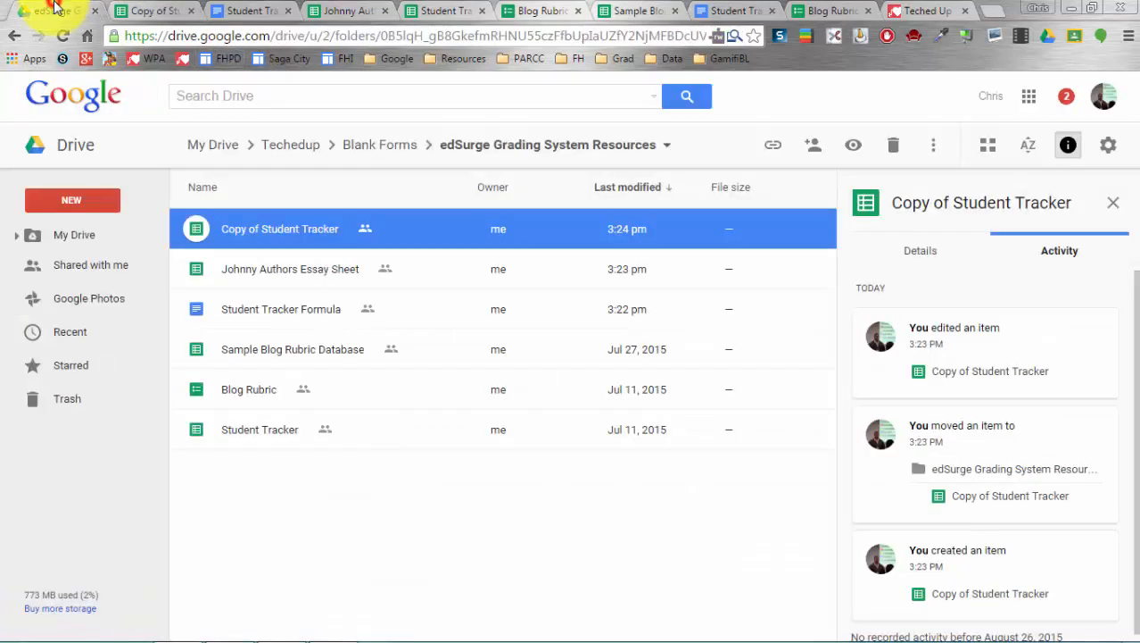
- Duplicate Copy of Student Tracker and open the resulting Copy of Copy of Student Tracker
right_click(291, 228)
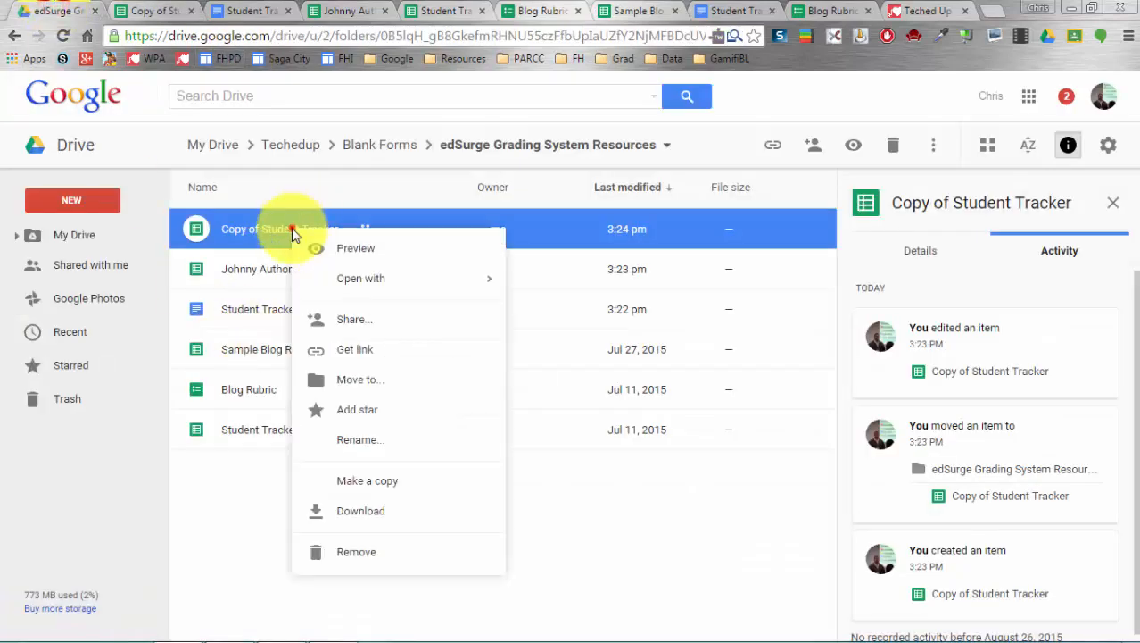
left_click(375, 486)
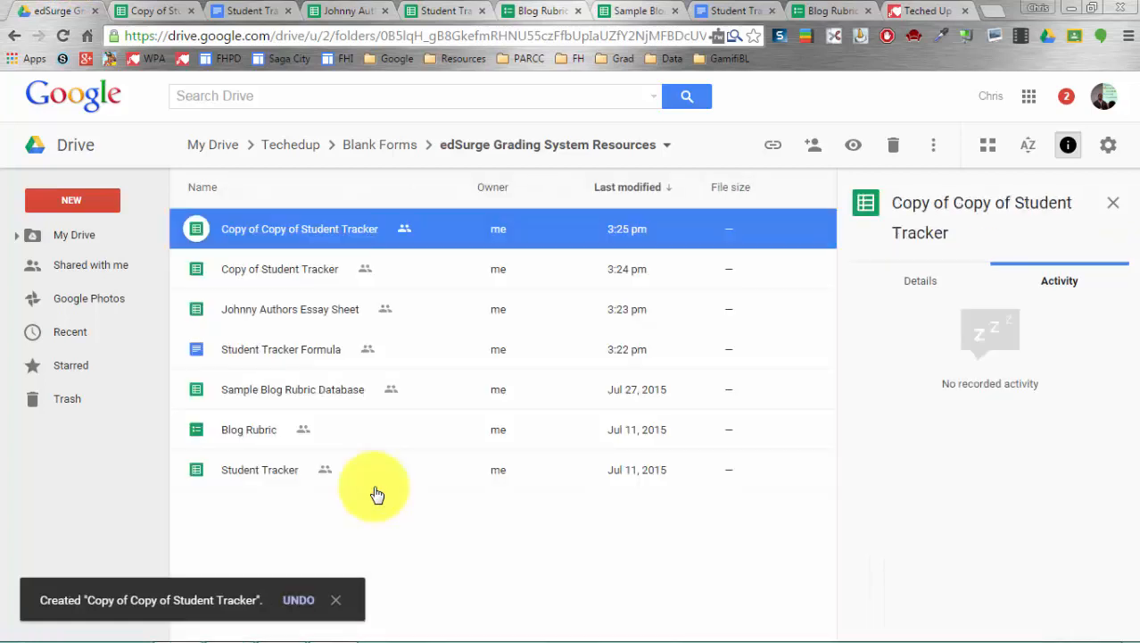
double_click(313, 224)
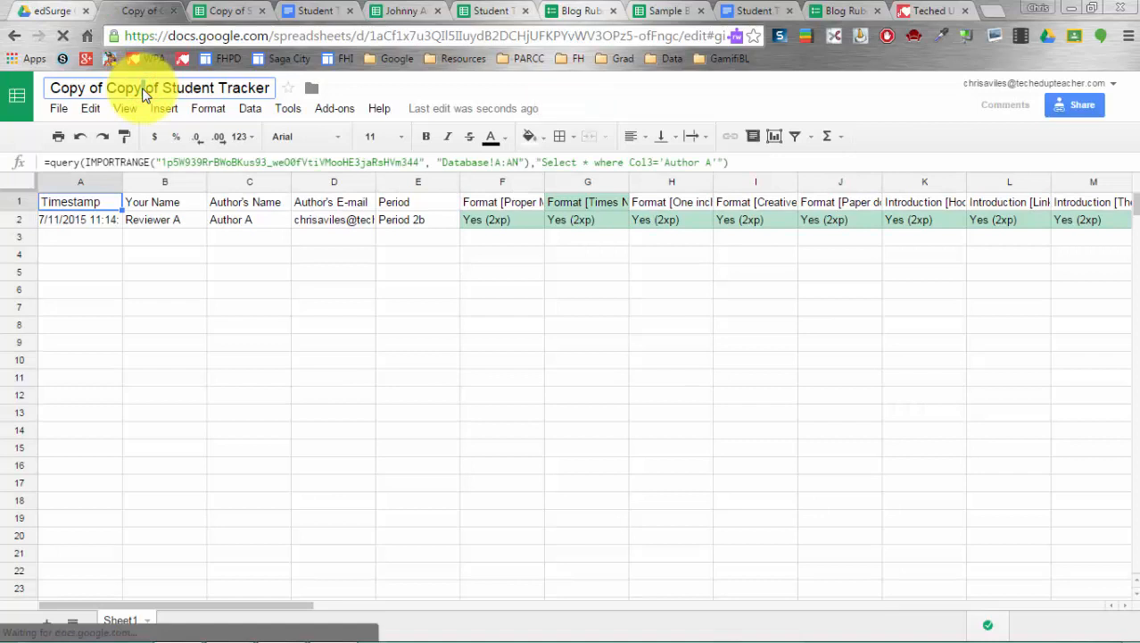
- Rename the copied spreadsheet to 'Author B'
left_click(142, 89)
type("Au")
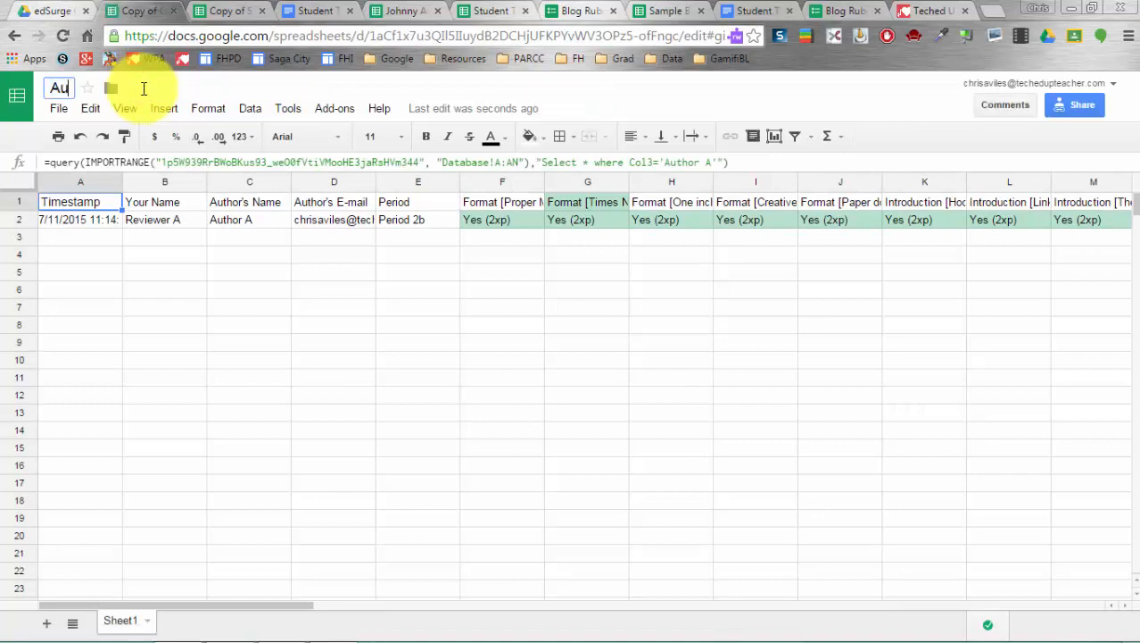
type("thor B")
left_click(263, 278)
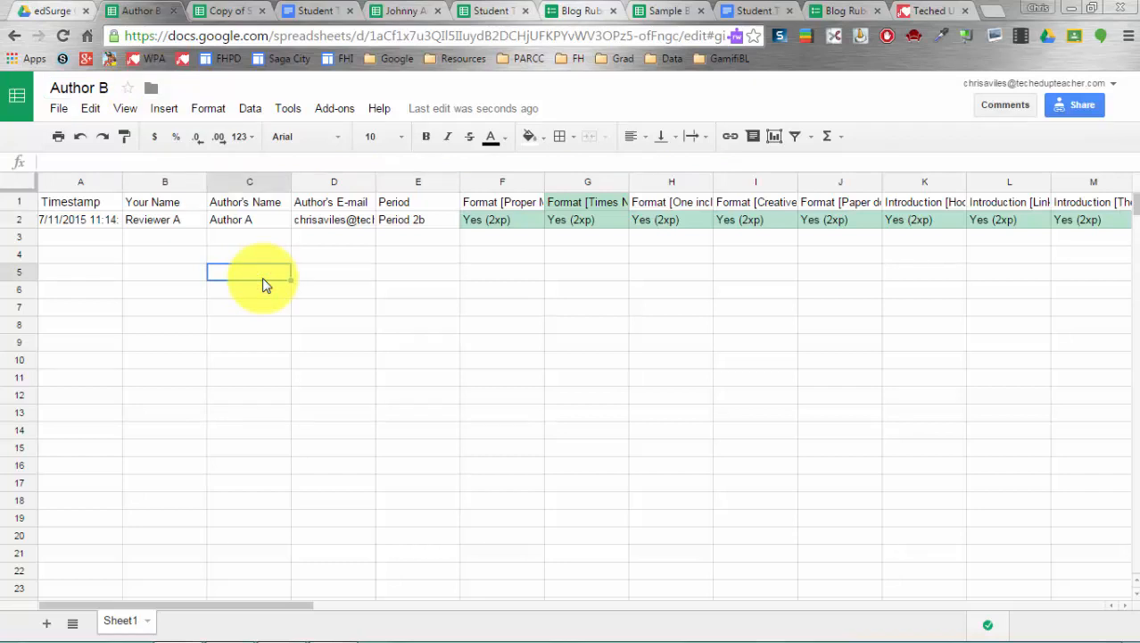
- Change the A1 query filter to 'Author B', returning Author B's Period 2a row
left_click(89, 203)
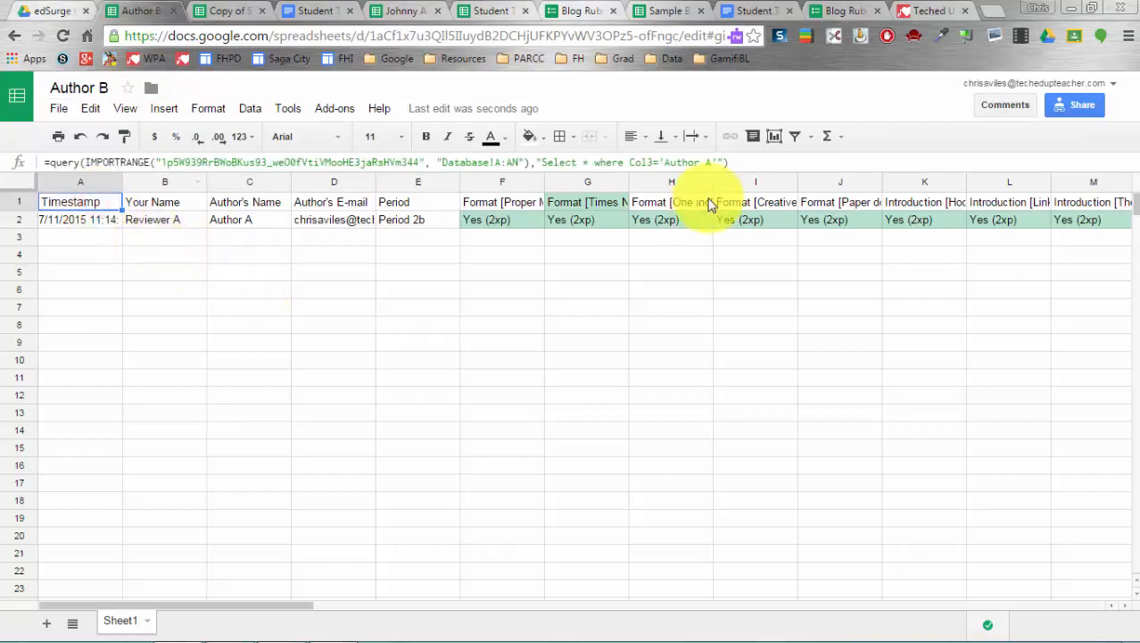
left_click(714, 161)
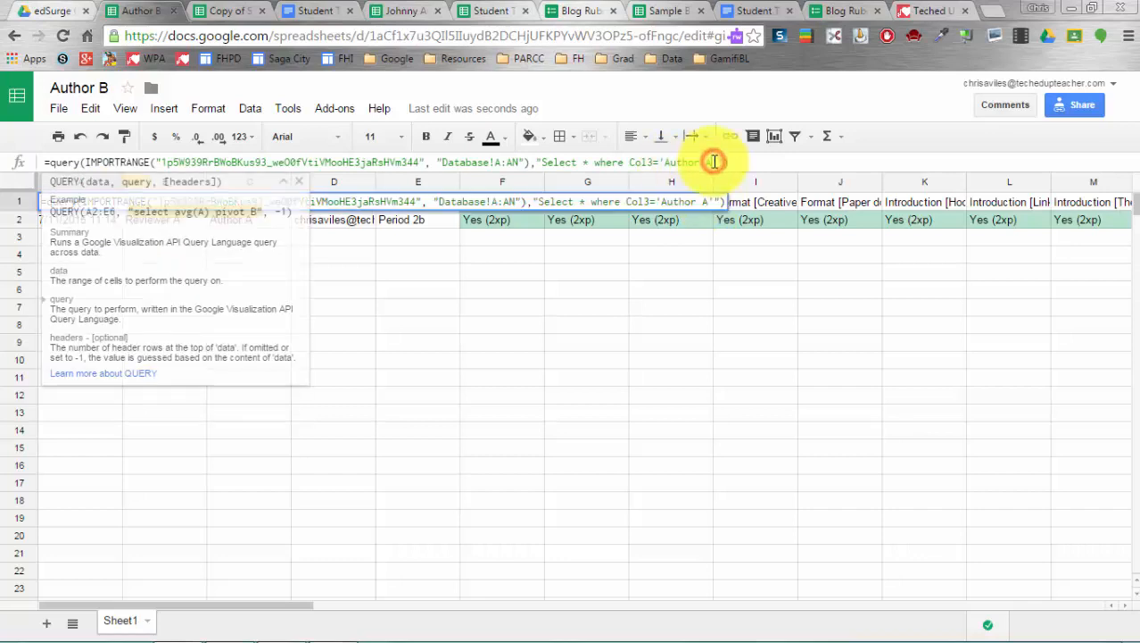
key("BackSpace")
type("B")
left_click(716, 348)
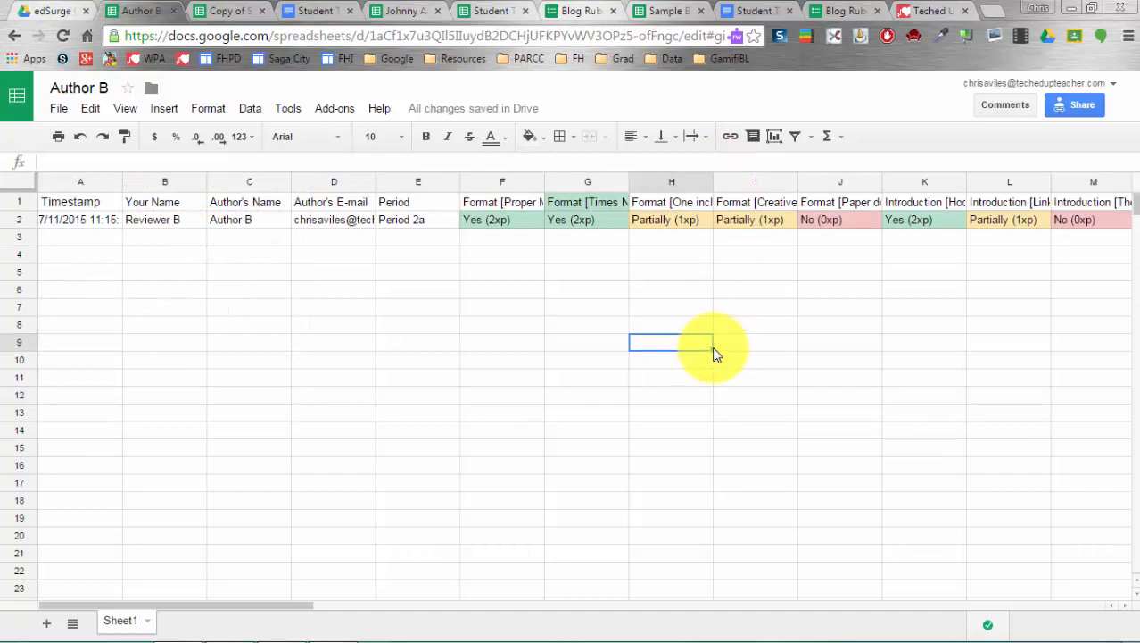
scroll(714, 353, "right", 10)
scroll(712, 353, "left", 10)
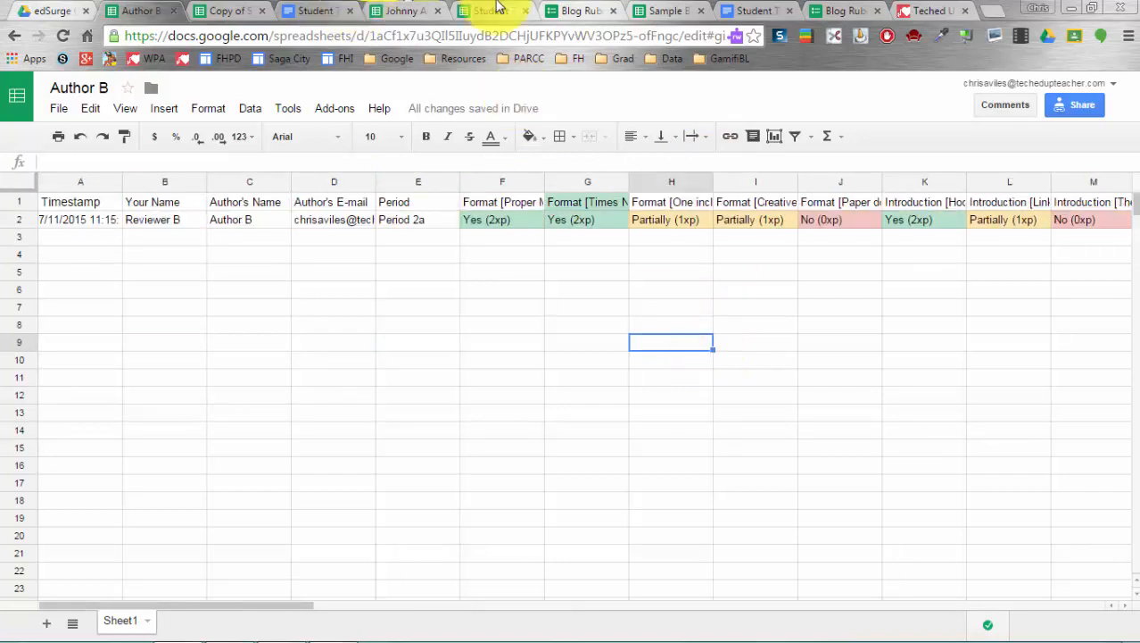
left_click(565, 10)
left_click(511, 10)
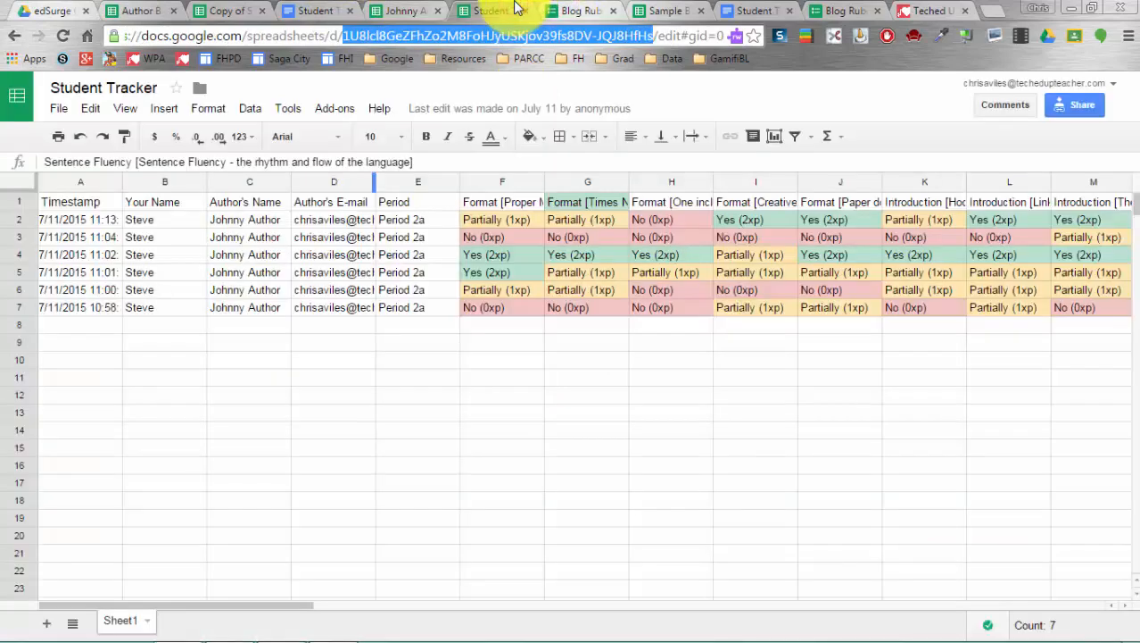
- View the Sample Blog Rubric Database with its ten responses for Authors A–D and Johnny Author
left_click(668, 11)
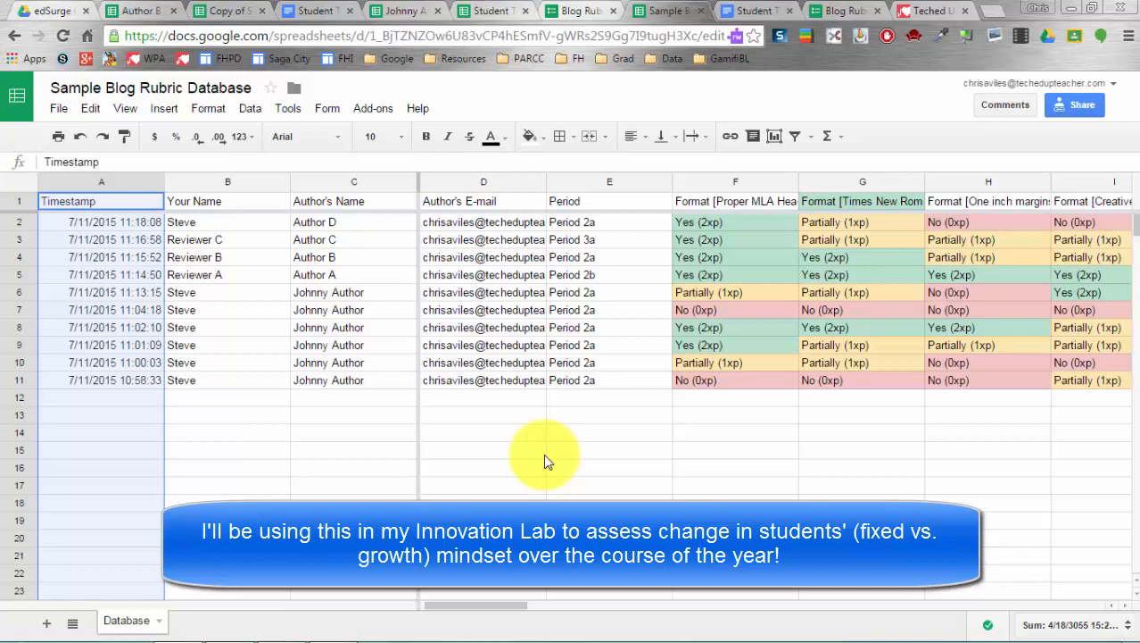
- Look at the Teched Up Teacher blog, then return to the edSurge Grading System Resources folder
left_click(924, 9)
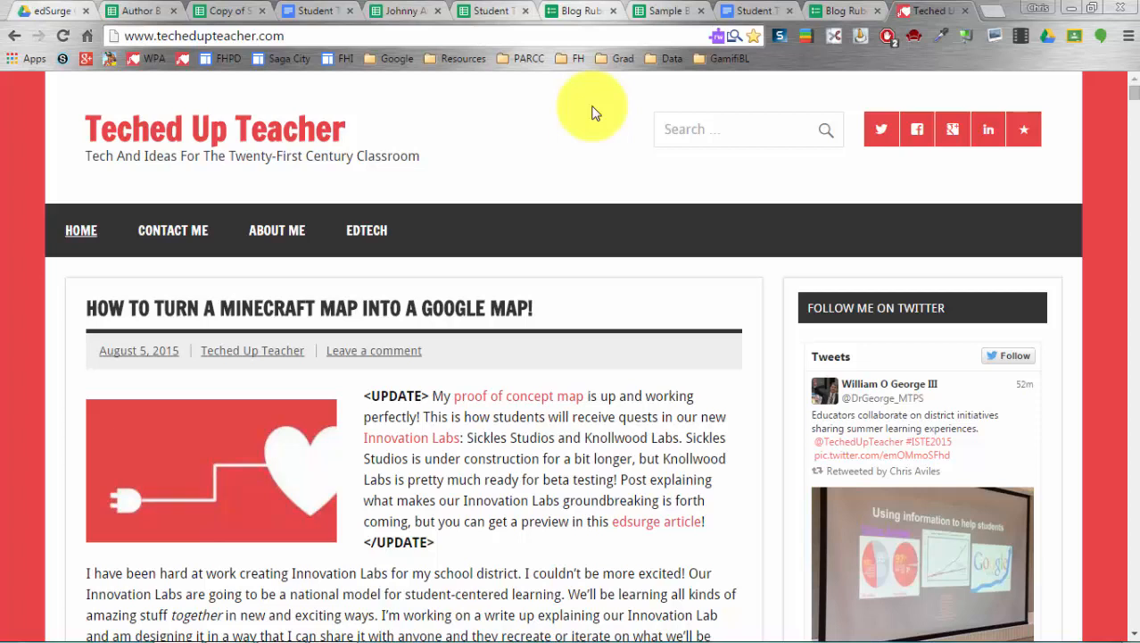
left_click(44, 11)
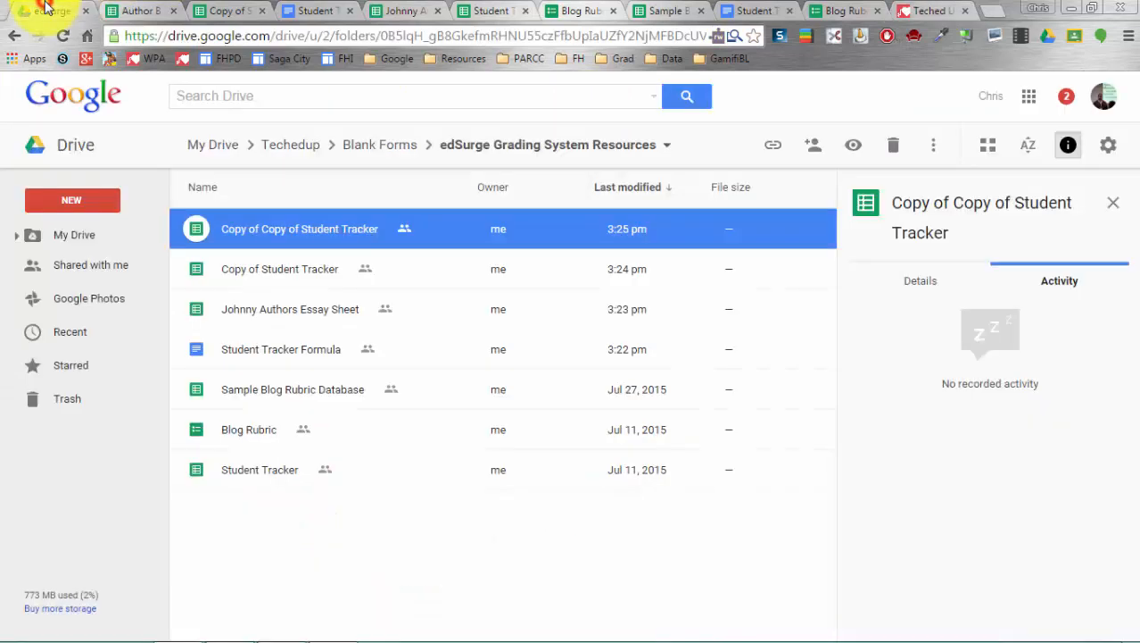